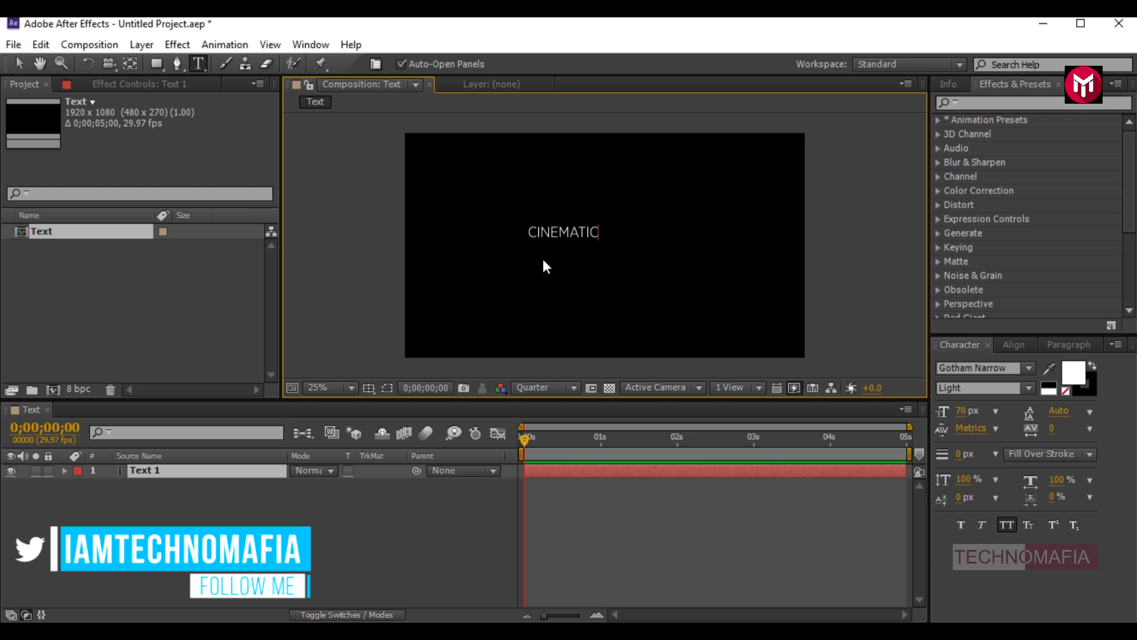
- Set the font size of the whole CINEMATIC text to 150 px
{"action": "key", "text": "ctrl+a"}
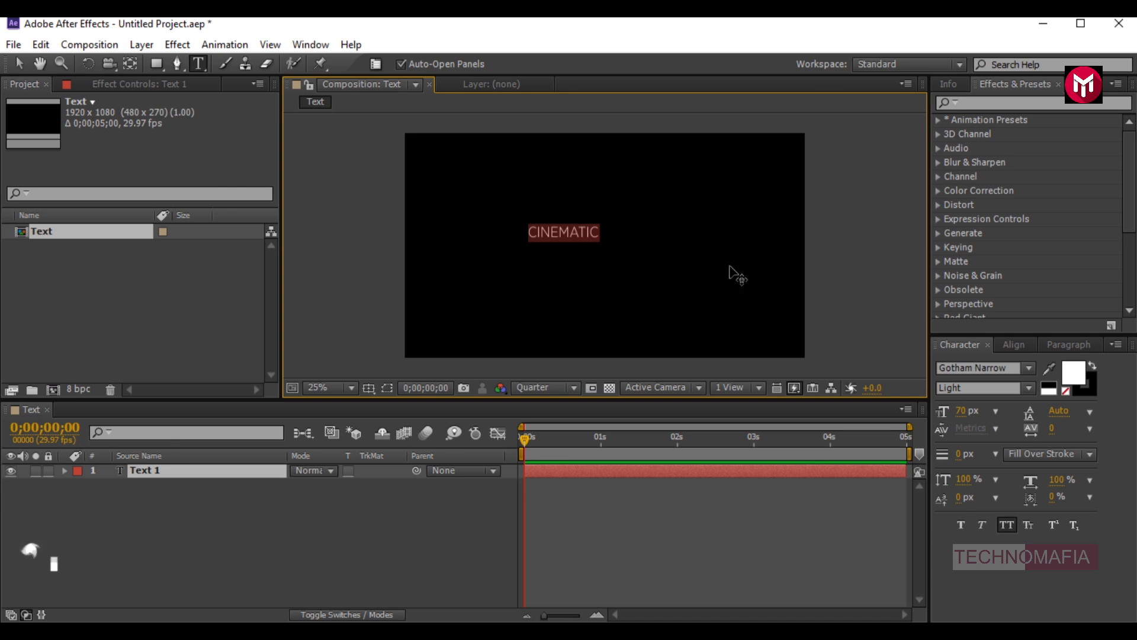
{"action": "left_click", "coordinate": [960, 413]}
{"action": "type", "text": "150"}
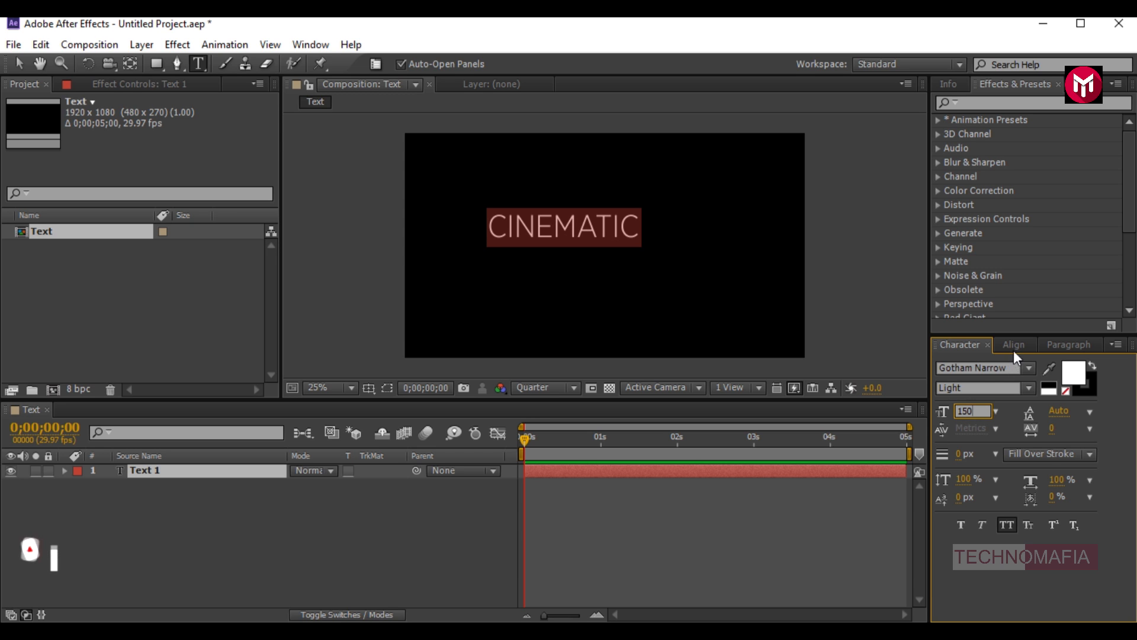
- Centre the CINEMATIC text horizontally and vertically in the composition
{"action": "left_click", "coordinate": [1016, 345]}
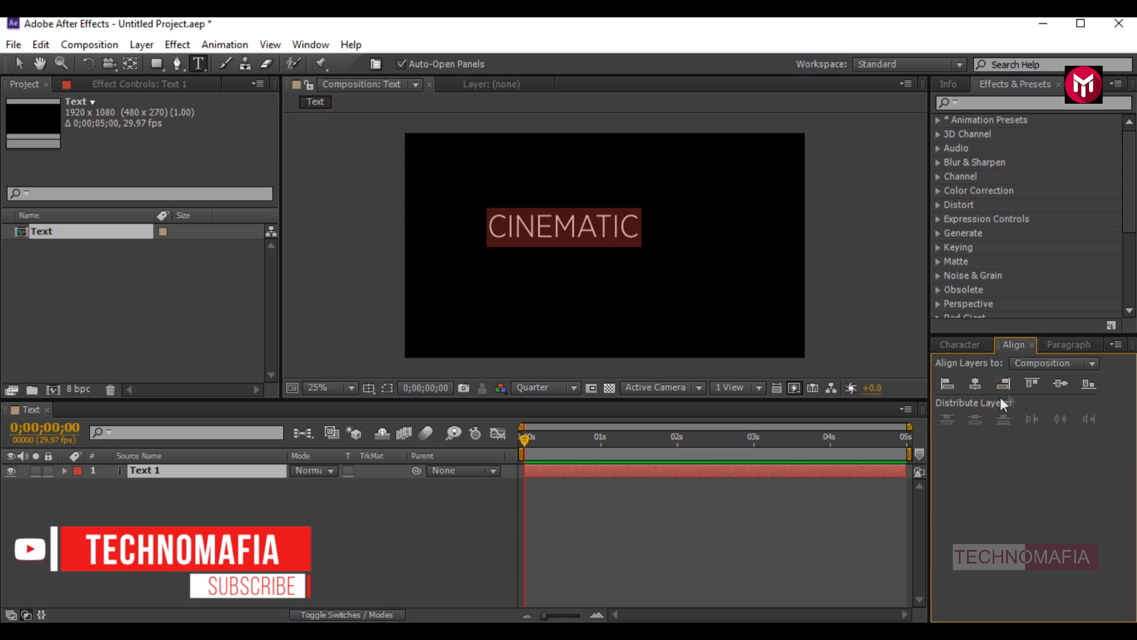
{"action": "left_click", "coordinate": [977, 385]}
{"action": "left_click", "coordinate": [1062, 385]}
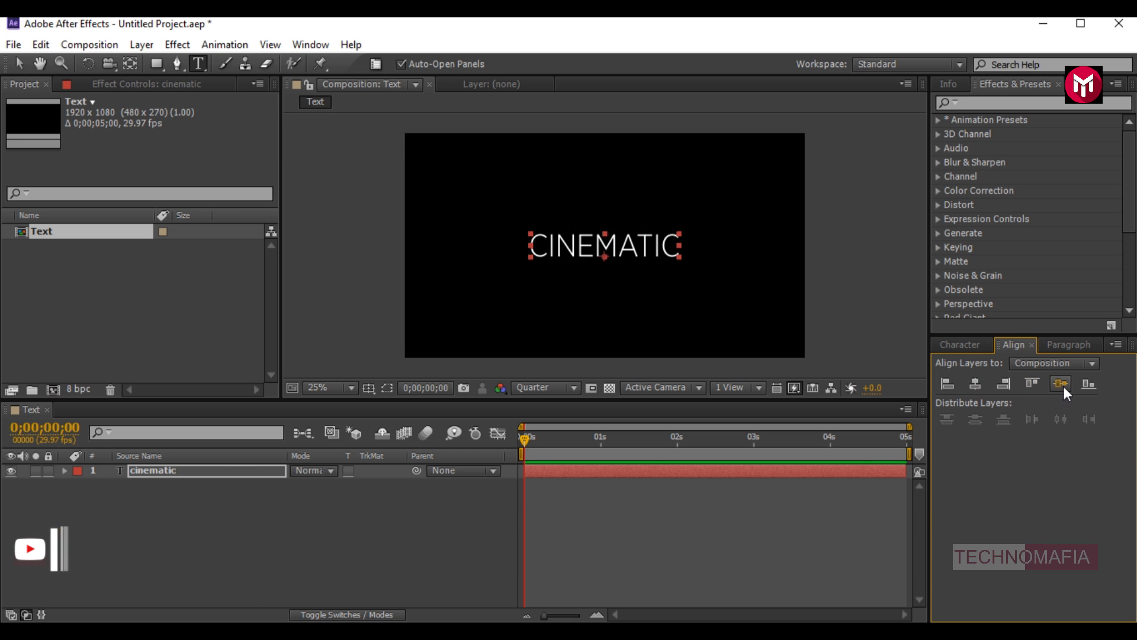
{"action": "left_click", "coordinate": [335, 520]}
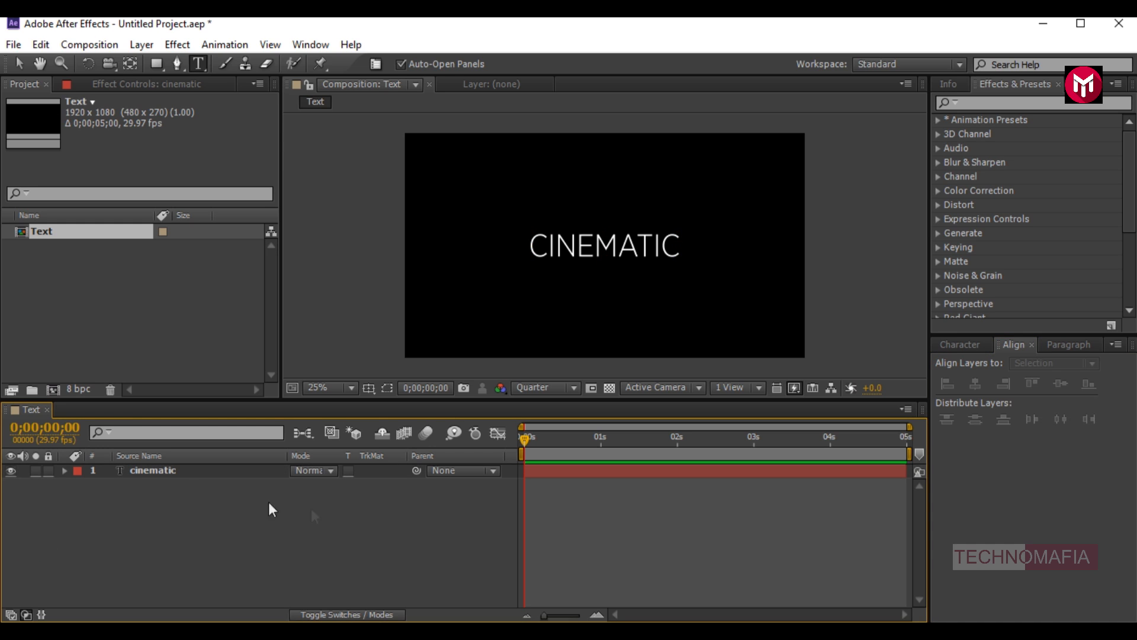
- Add a Tracking text animator to the cinematic layer
{"action": "left_click", "coordinate": [187, 471]}
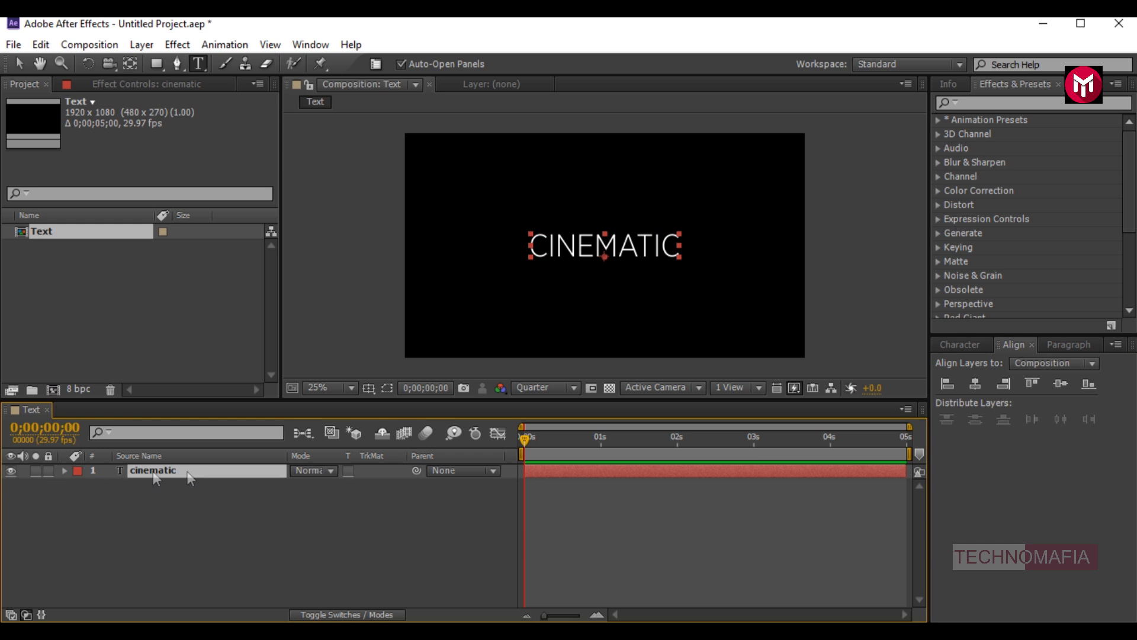
{"action": "left_click", "coordinate": [66, 472]}
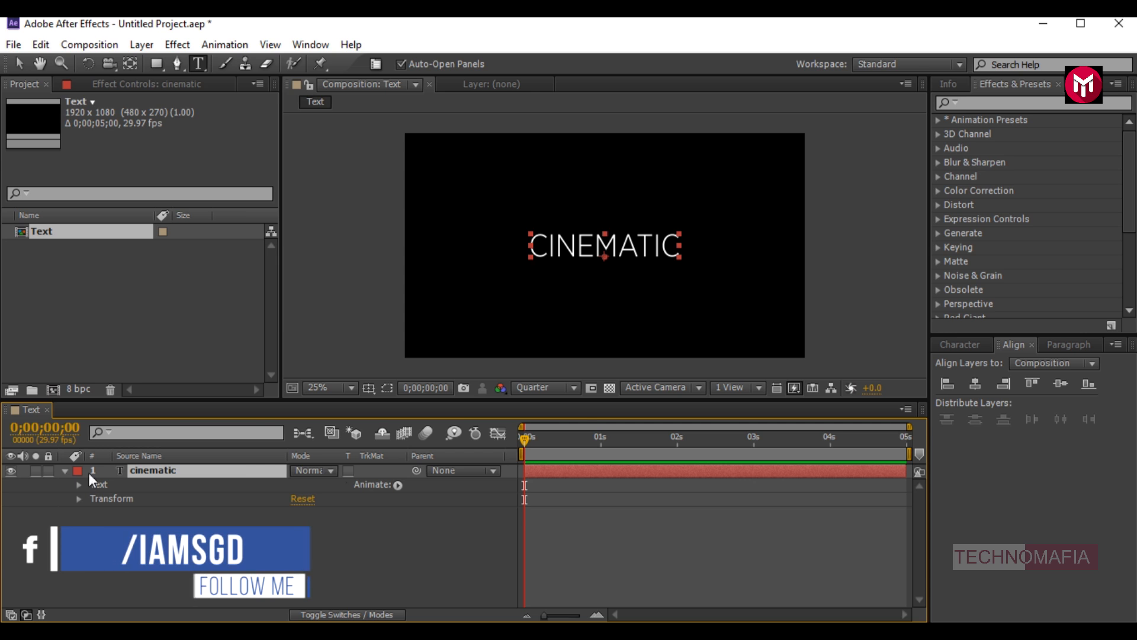
{"action": "left_click", "coordinate": [398, 485]}
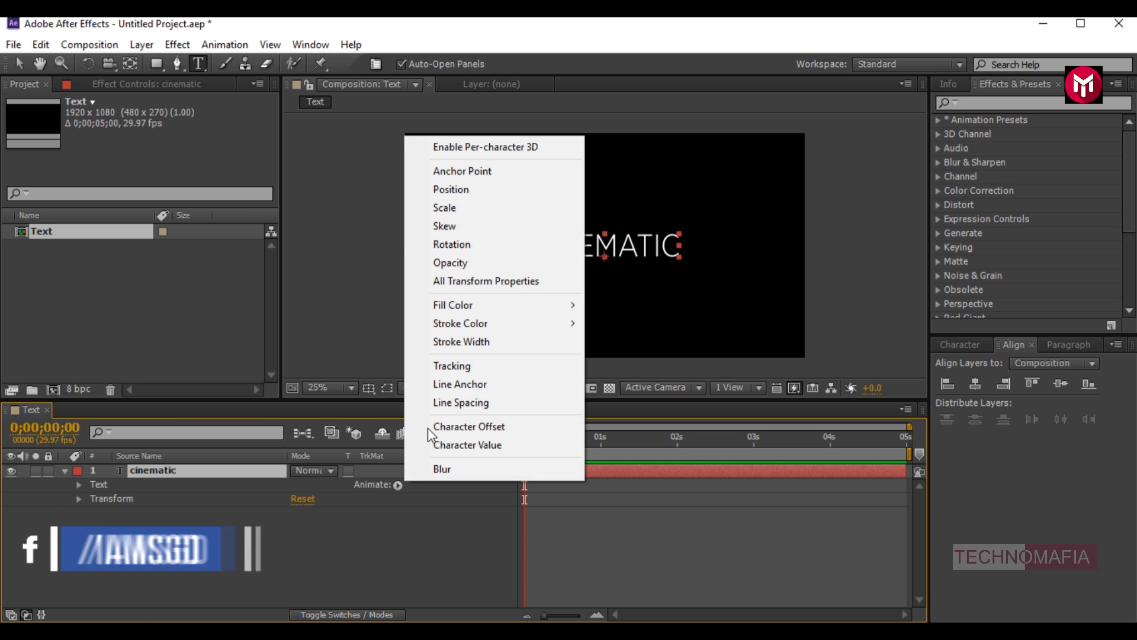
{"action": "left_click", "coordinate": [441, 367]}
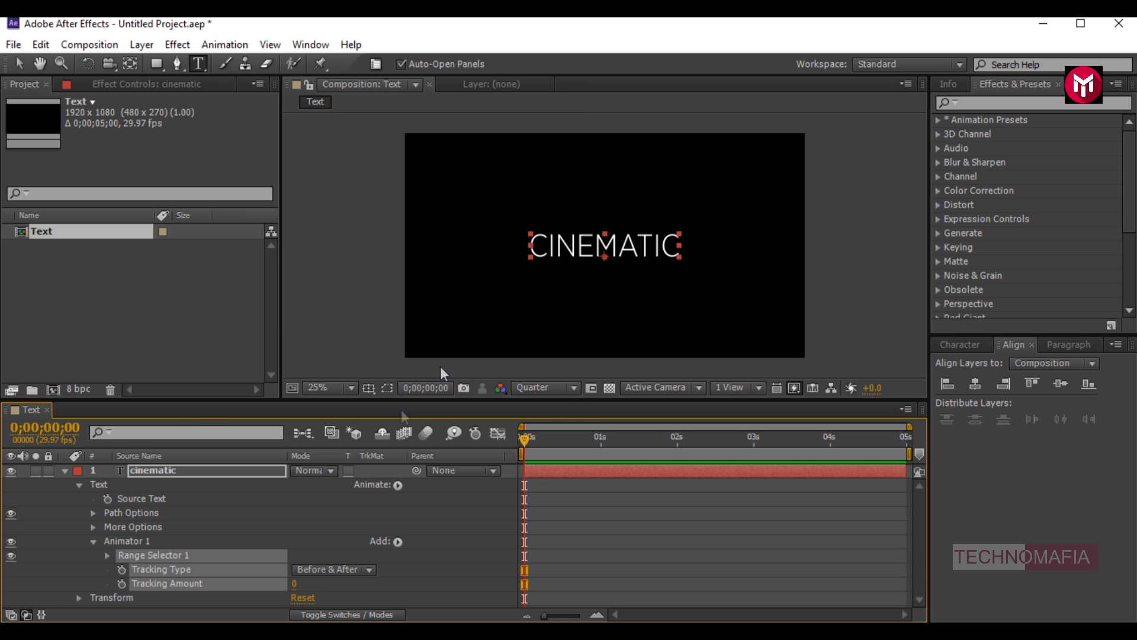
- Keyframe Animator 1's Tracking Amount at 0 on the first frame and 100 at 0;00;04;29
{"action": "left_click", "coordinate": [102, 584]}
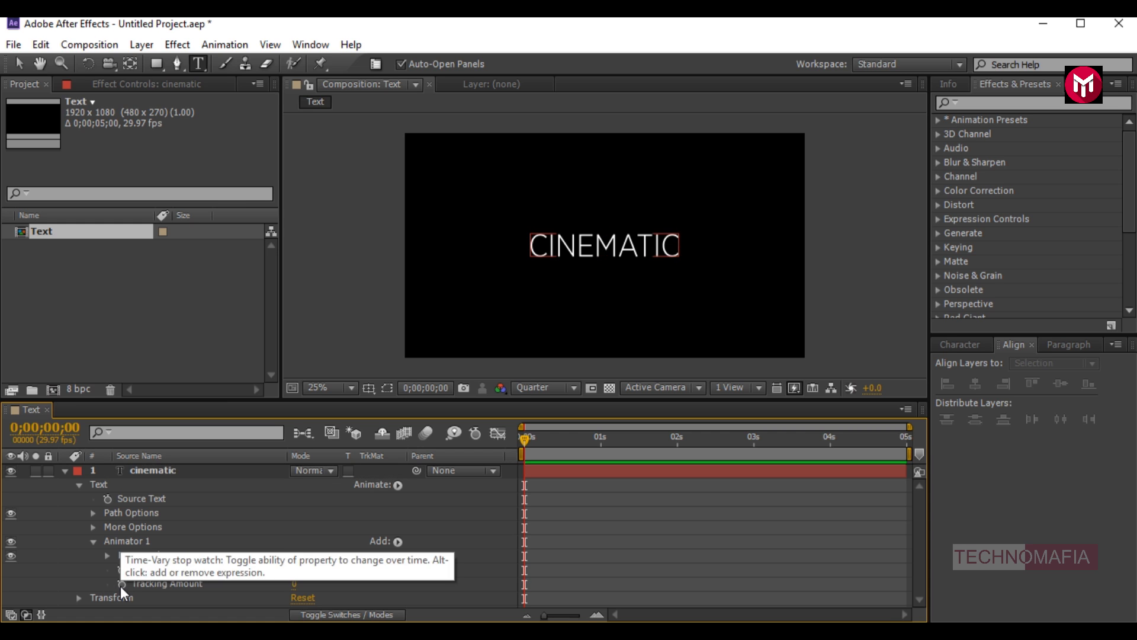
{"action": "left_click", "coordinate": [120, 583]}
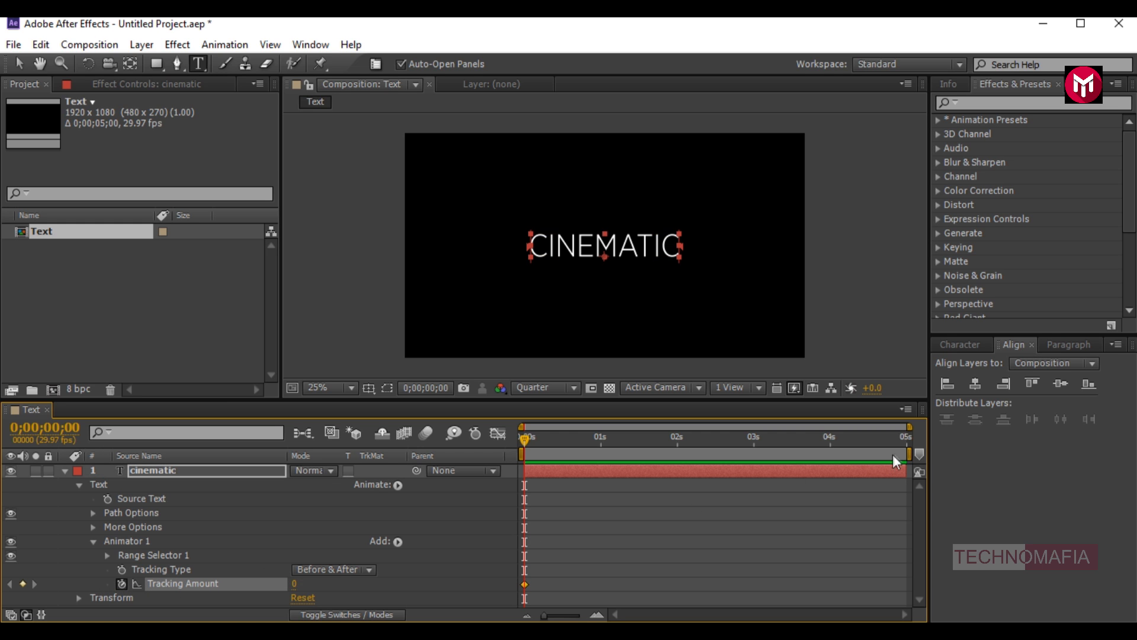
{"action": "left_click", "coordinate": [908, 438]}
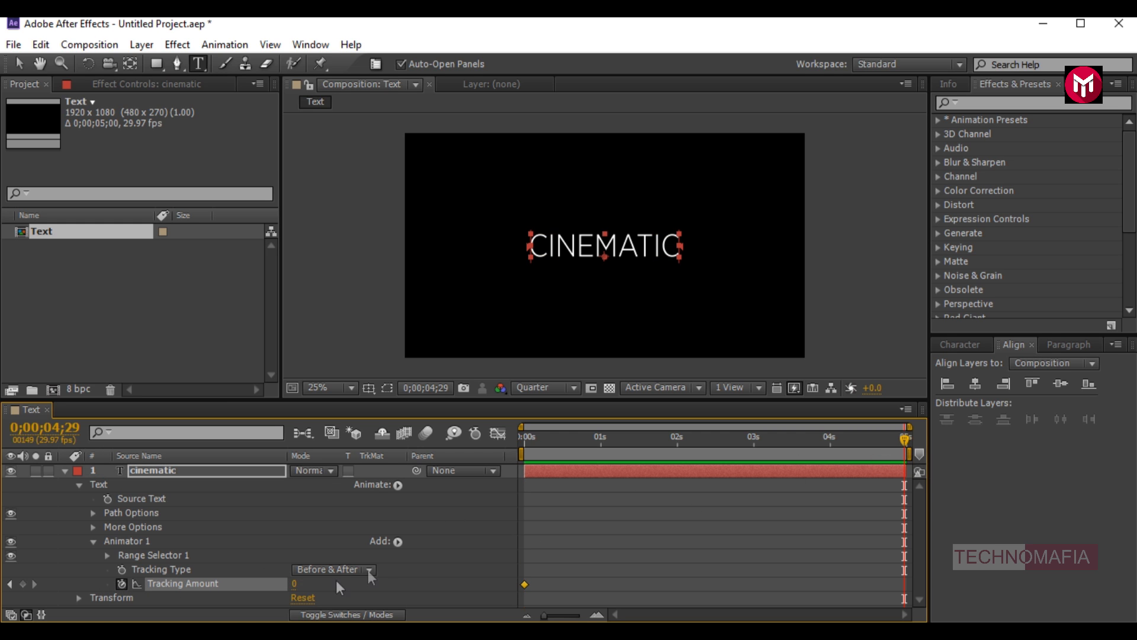
{"action": "left_click", "coordinate": [295, 583]}
{"action": "type", "text": "100"}
{"action": "key", "text": "Return"}
{"action": "left_click", "coordinate": [296, 549]}
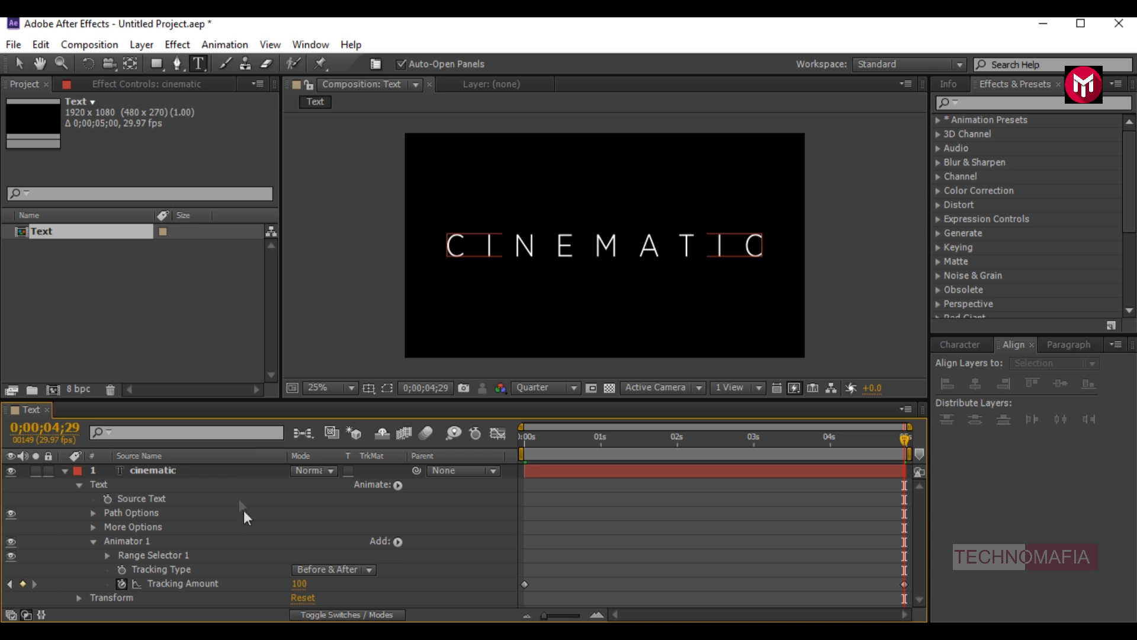
- Add a second, separate Tracking animator to the cinematic layer
{"action": "left_click", "coordinate": [234, 474]}
{"action": "left_click", "coordinate": [398, 486]}
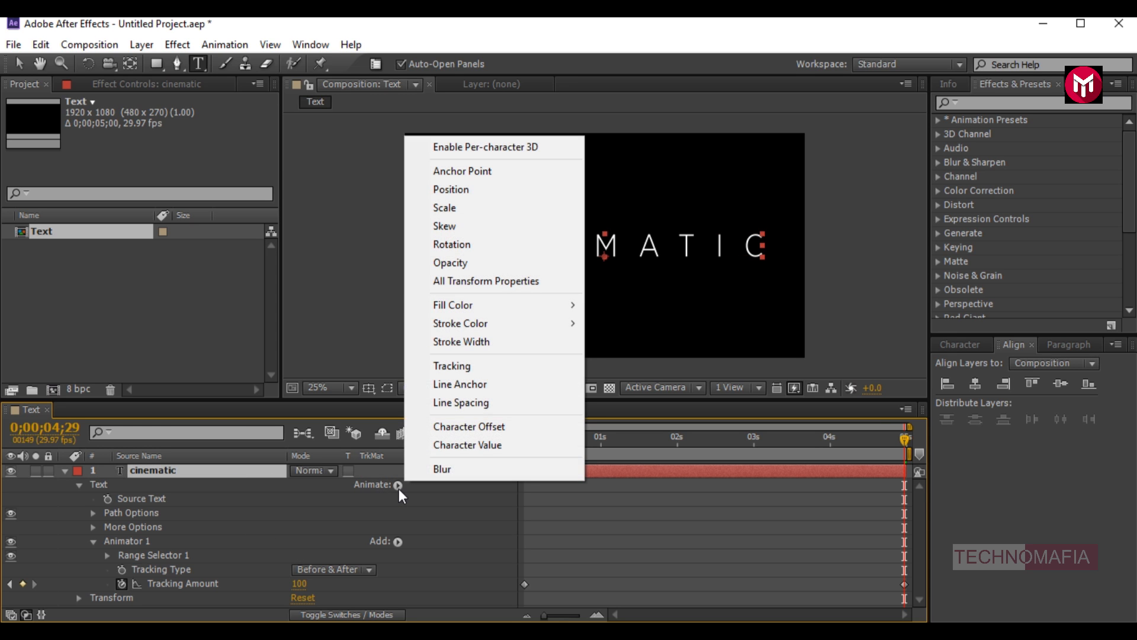
{"action": "left_click", "coordinate": [453, 370]}
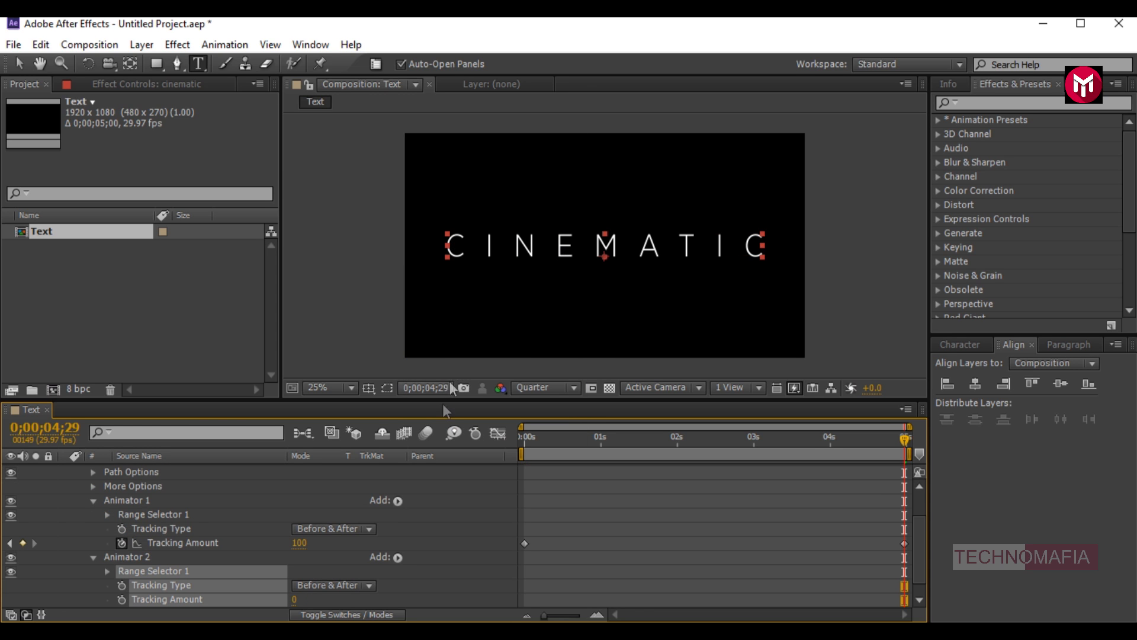
- Keyframe the Offset of Animator 2's Range Selector 1 at -100% on the first frame
{"action": "scroll", "coordinate": [411, 513], "scroll_direction": "down", "scroll_amount": 1}
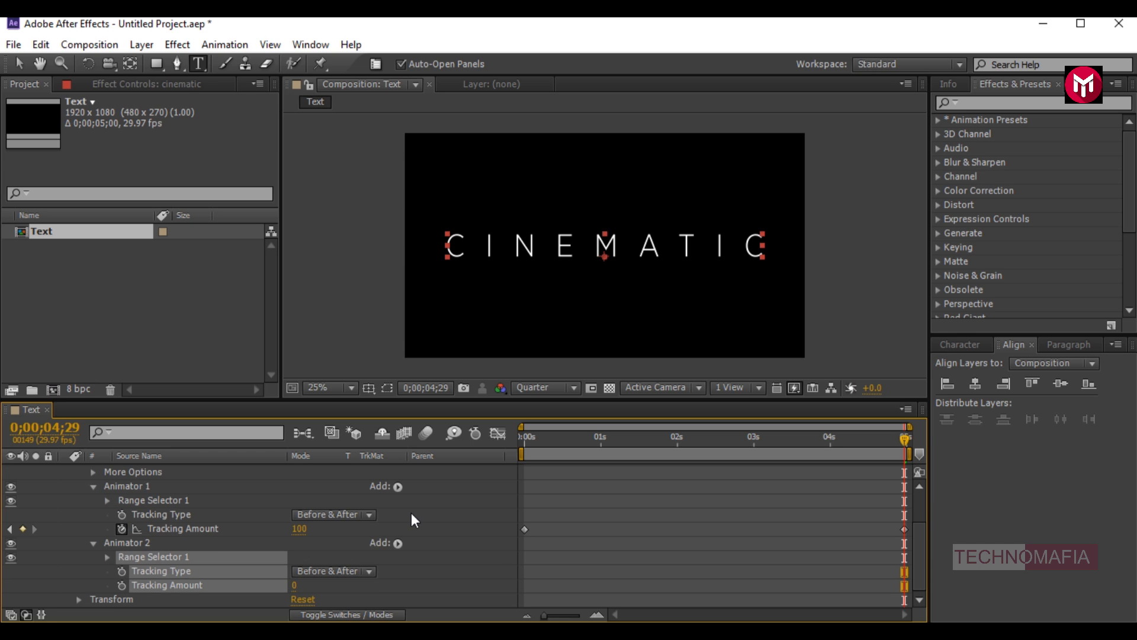
{"action": "left_click", "coordinate": [106, 570]}
{"action": "left_click", "coordinate": [107, 556]}
{"action": "scroll", "coordinate": [106, 559], "scroll_direction": "down", "scroll_amount": 1}
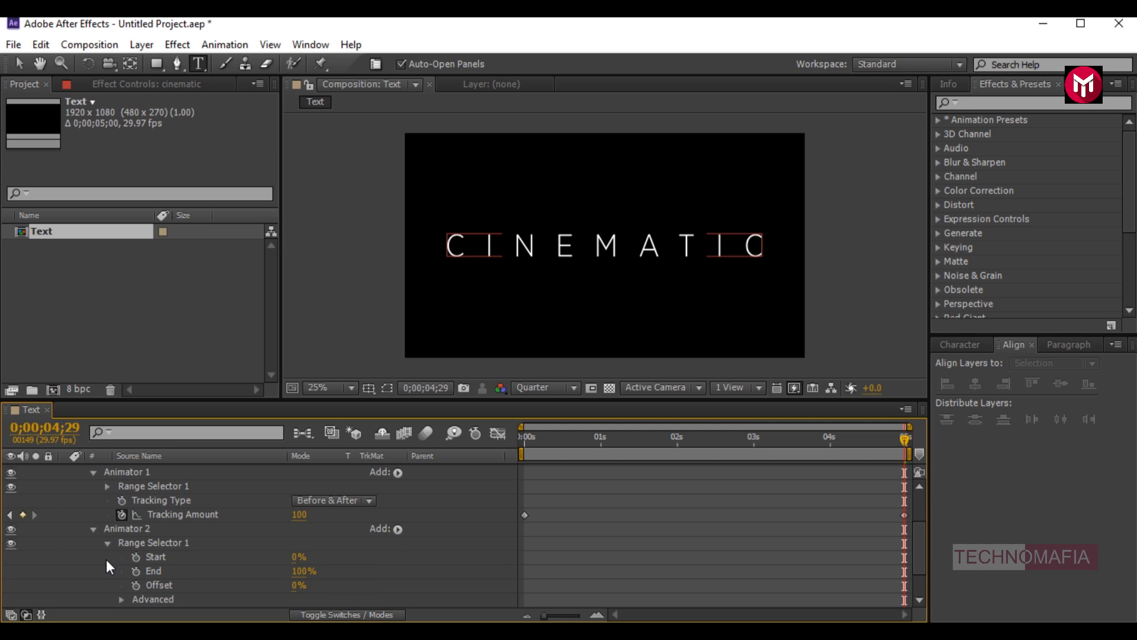
{"action": "scroll", "coordinate": [105, 559], "scroll_direction": "down", "scroll_amount": 3}
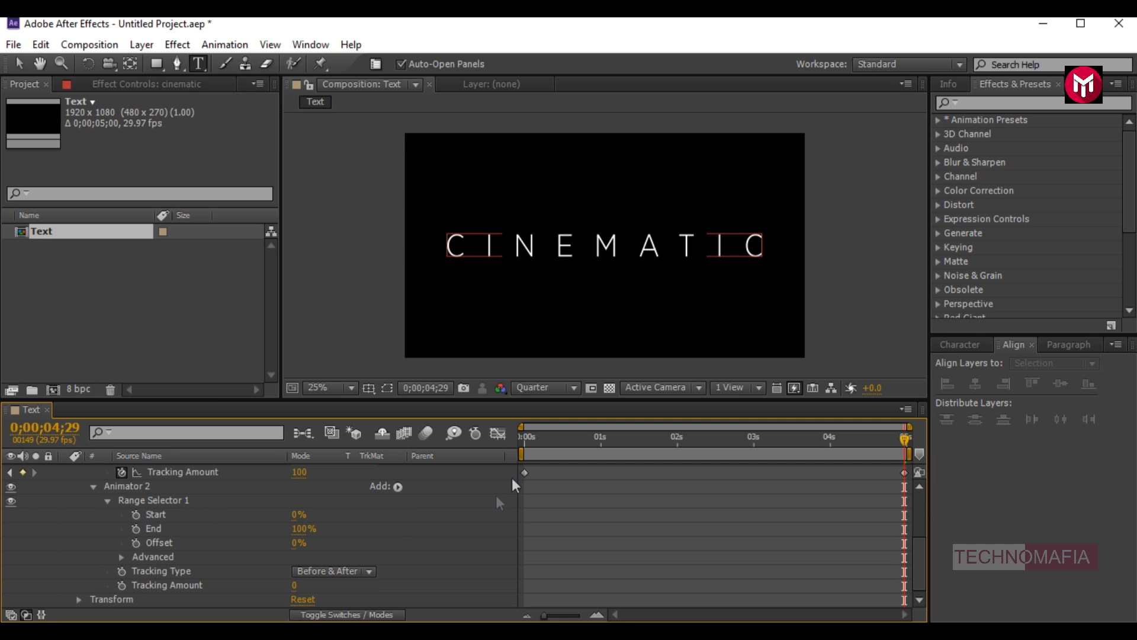
{"action": "left_click", "coordinate": [524, 439]}
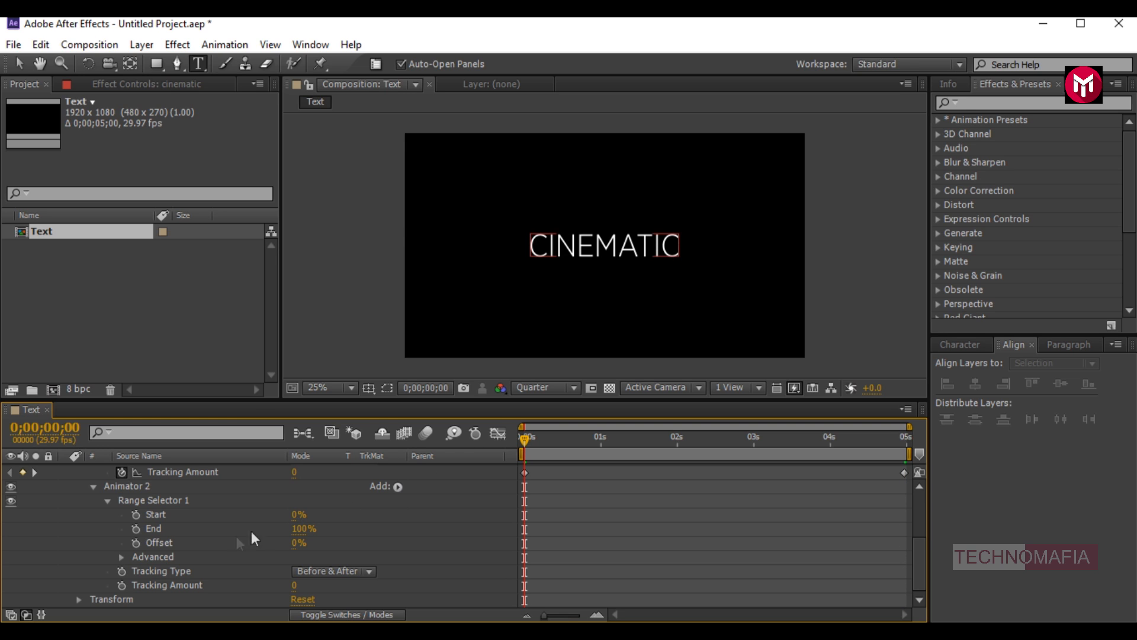
{"action": "left_click", "coordinate": [137, 544]}
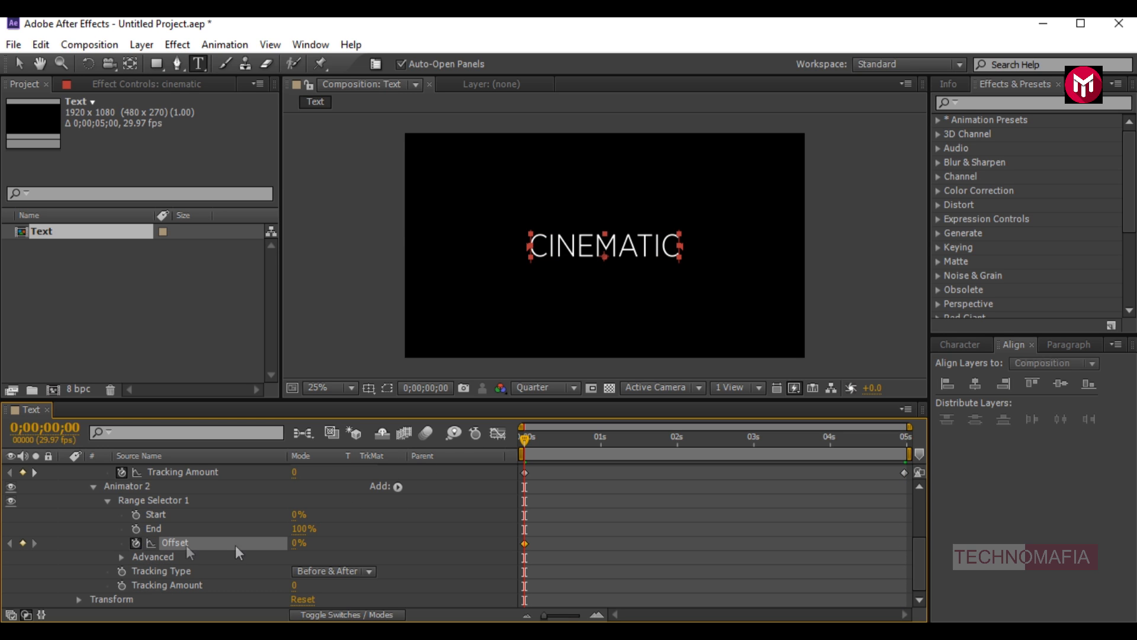
{"action": "left_click", "coordinate": [295, 543]}
{"action": "type", "text": "-100"}
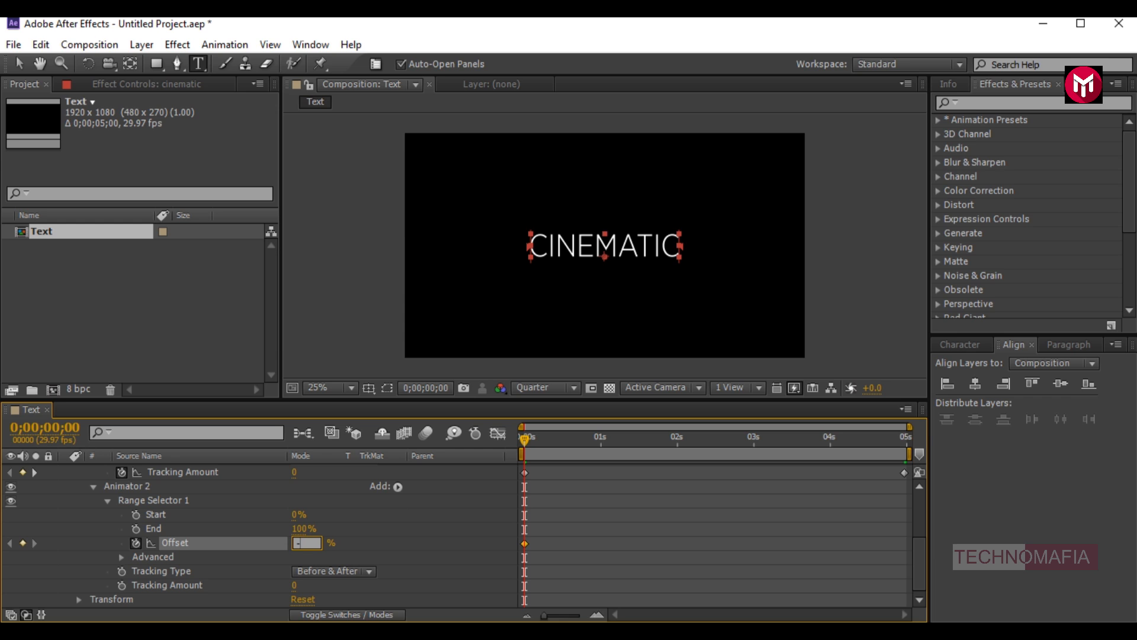
{"action": "key", "text": "Return"}
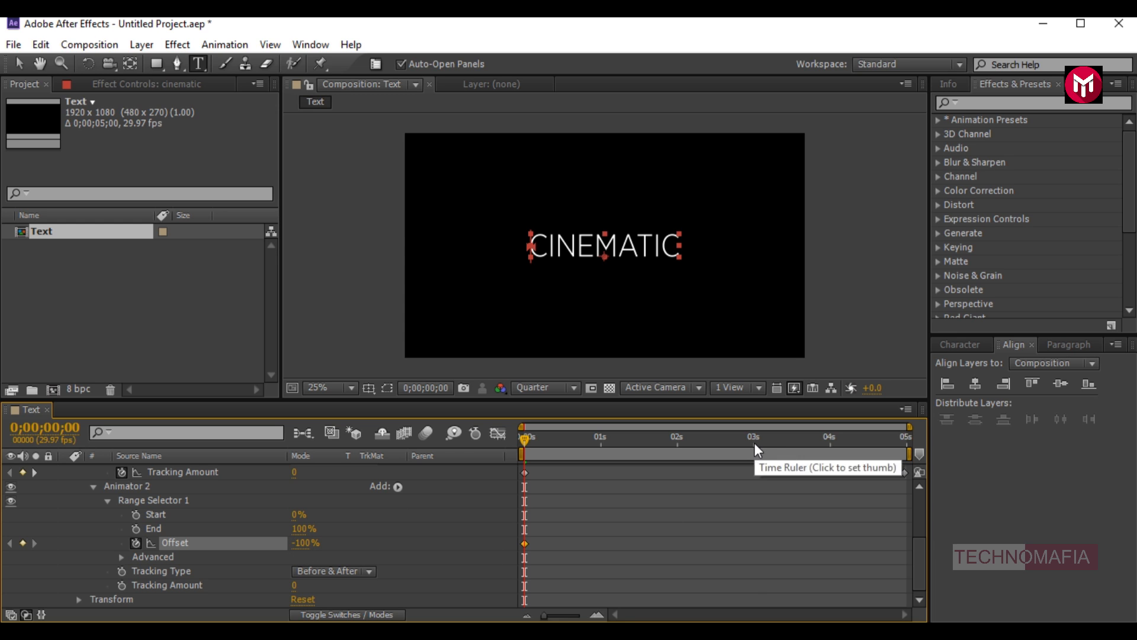
- Add an Offset keyframe of 100% at 3 seconds for Animator 2's range selector
{"action": "left_click", "coordinate": [755, 447]}
{"action": "left_click", "coordinate": [305, 543]}
{"action": "type", "text": "100"}
{"action": "key", "text": "Return"}
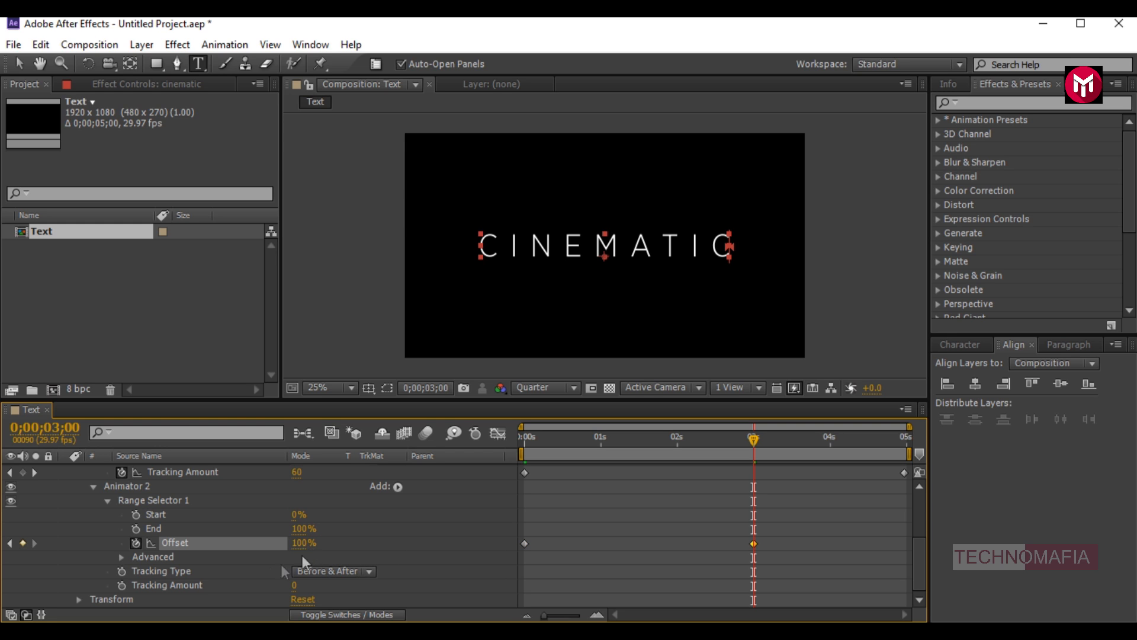
- Set the Shape of Animator 2's range selector to Ramp Up in its advanced options
{"action": "left_click", "coordinate": [121, 557]}
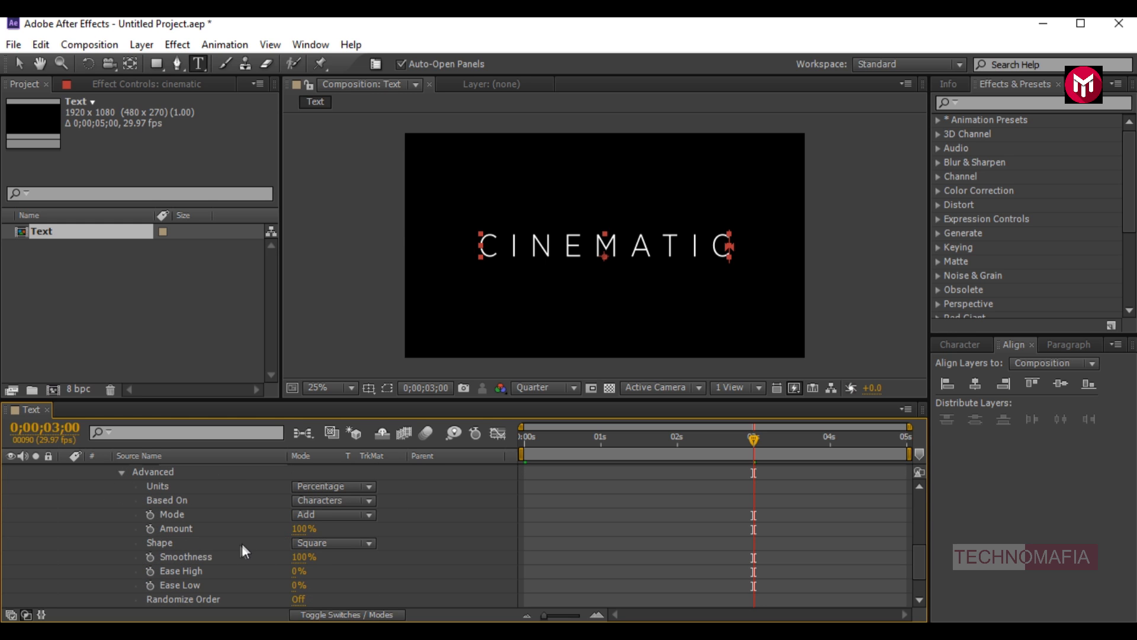
{"action": "left_click", "coordinate": [335, 546]}
{"action": "left_click", "coordinate": [339, 455]}
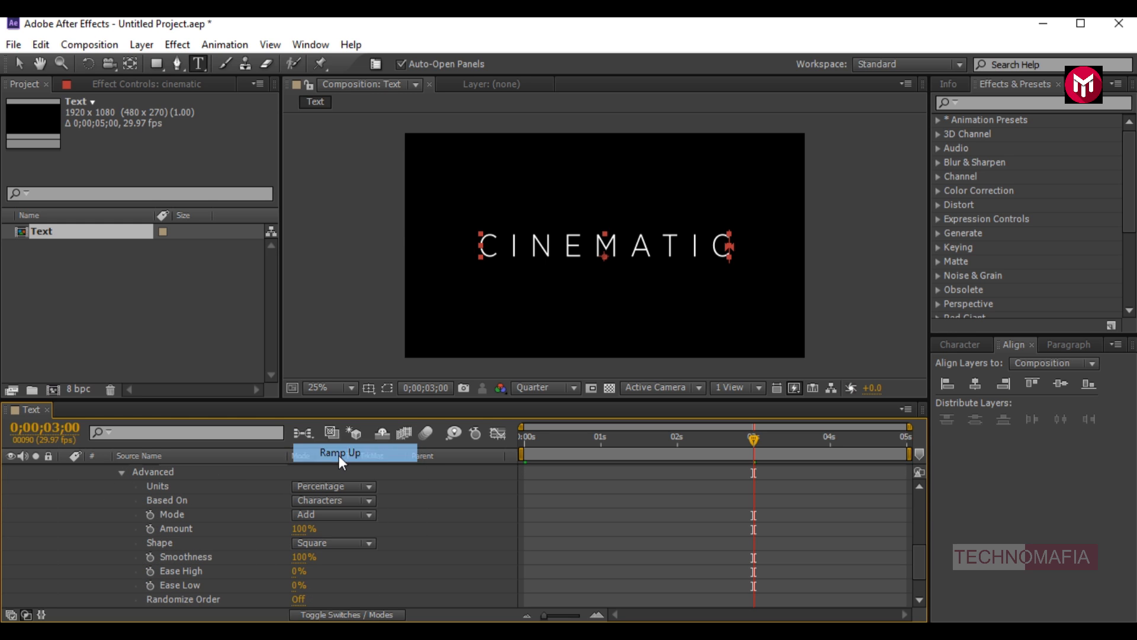
- Add an Opacity property to Animator 2 and set it to 0%
{"action": "scroll", "coordinate": [358, 544], "scroll_direction": "up", "scroll_amount": 5}
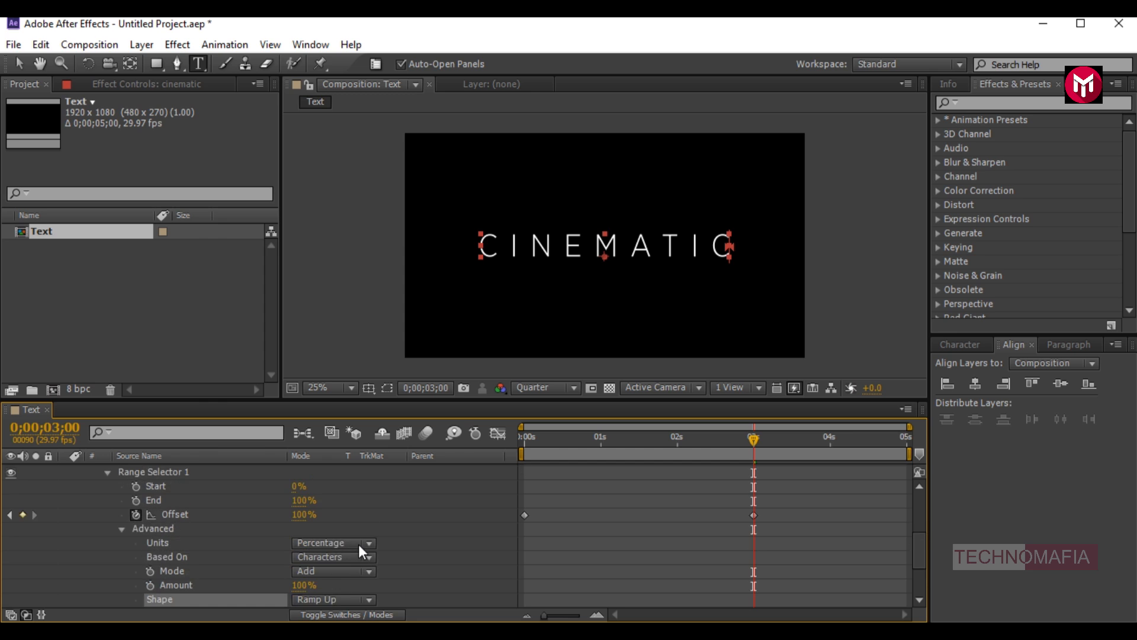
{"action": "scroll", "coordinate": [357, 544], "scroll_direction": "up", "scroll_amount": 2}
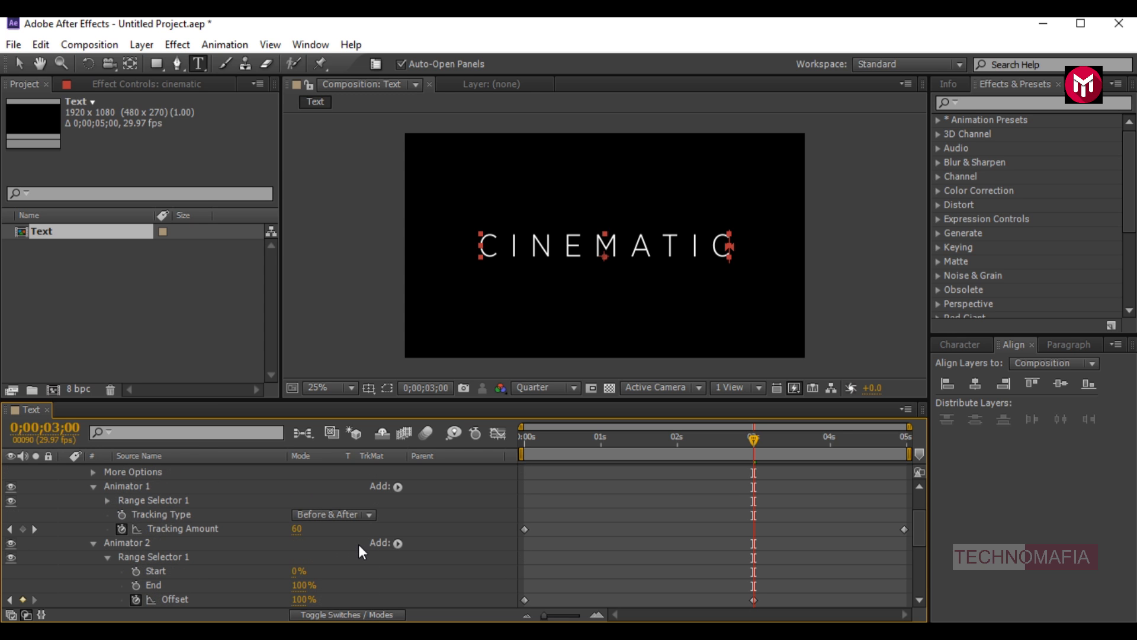
{"action": "left_click", "coordinate": [397, 543]}
{"action": "mouse_move", "coordinate": [425, 554]}
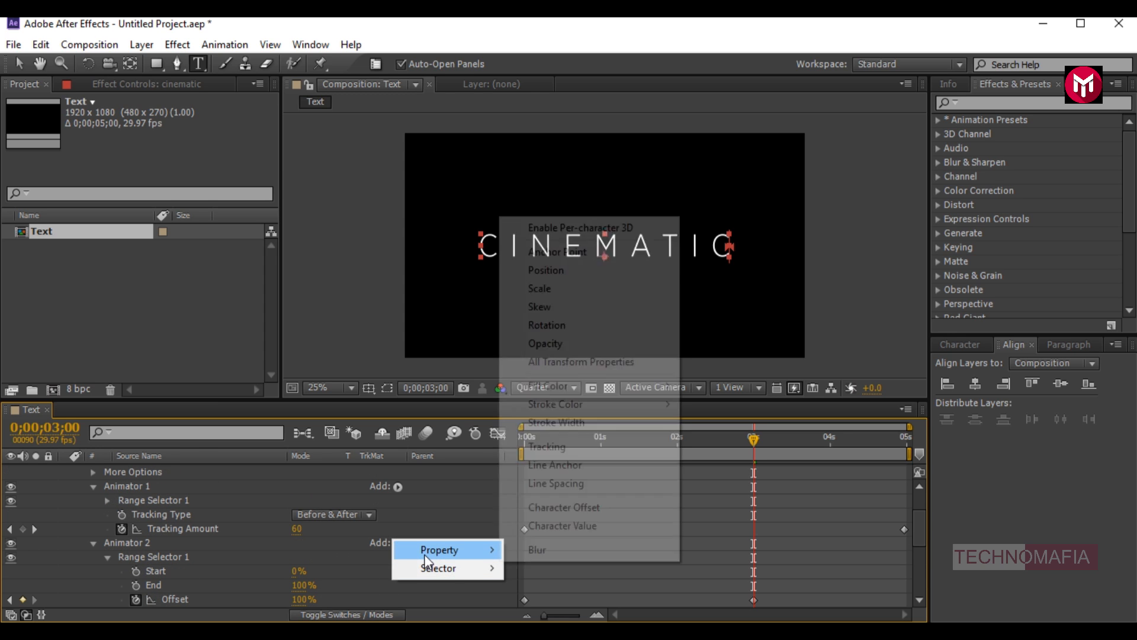
{"action": "left_click", "coordinate": [567, 345]}
{"action": "scroll", "coordinate": [317, 508], "scroll_direction": "down", "scroll_amount": 5}
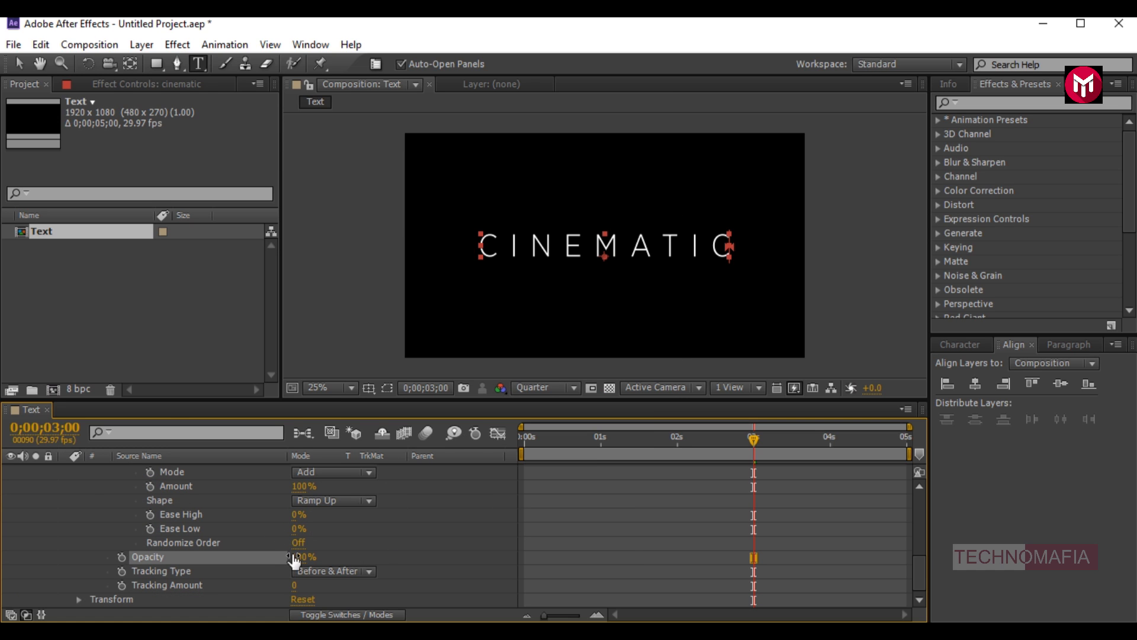
{"action": "left_click", "coordinate": [296, 559]}
{"action": "type", "text": "0"}
{"action": "key", "text": "Return"}
- Add a Blur property to Animator 2 and set it to 50.0,50.0
{"action": "scroll", "coordinate": [347, 549], "scroll_direction": "up", "scroll_amount": 3}
{"action": "left_click", "coordinate": [396, 485]}
{"action": "mouse_move", "coordinate": [463, 493]}
{"action": "left_click", "coordinate": [527, 491]}
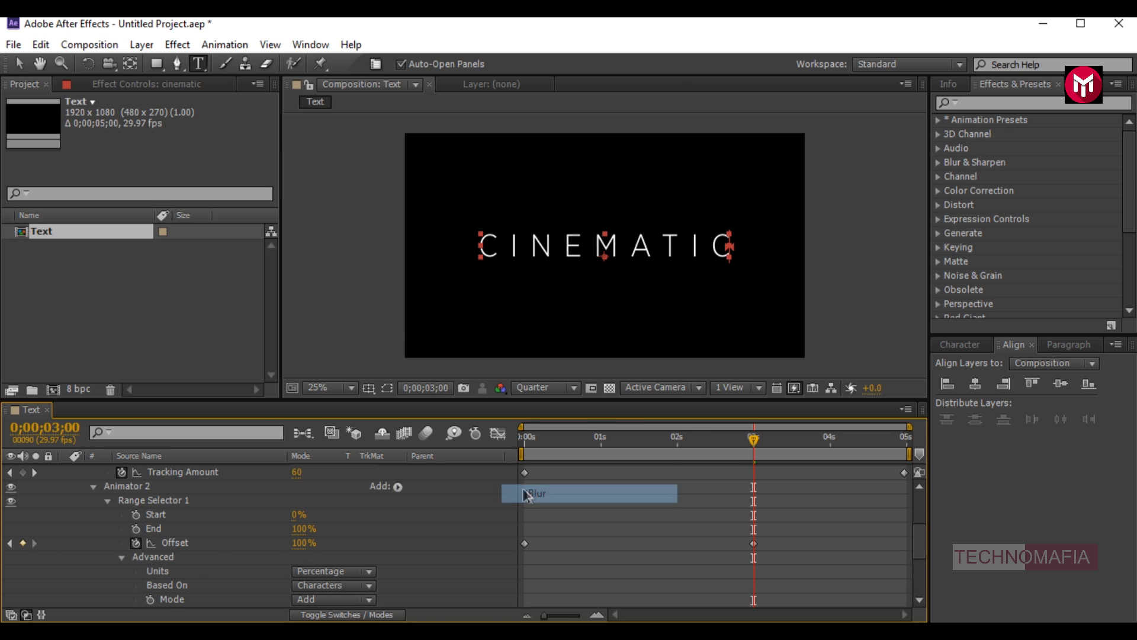
{"action": "scroll", "coordinate": [327, 538], "scroll_direction": "down", "scroll_amount": 3}
{"action": "left_click", "coordinate": [312, 586]}
{"action": "type", "text": "50.0,50.0"}
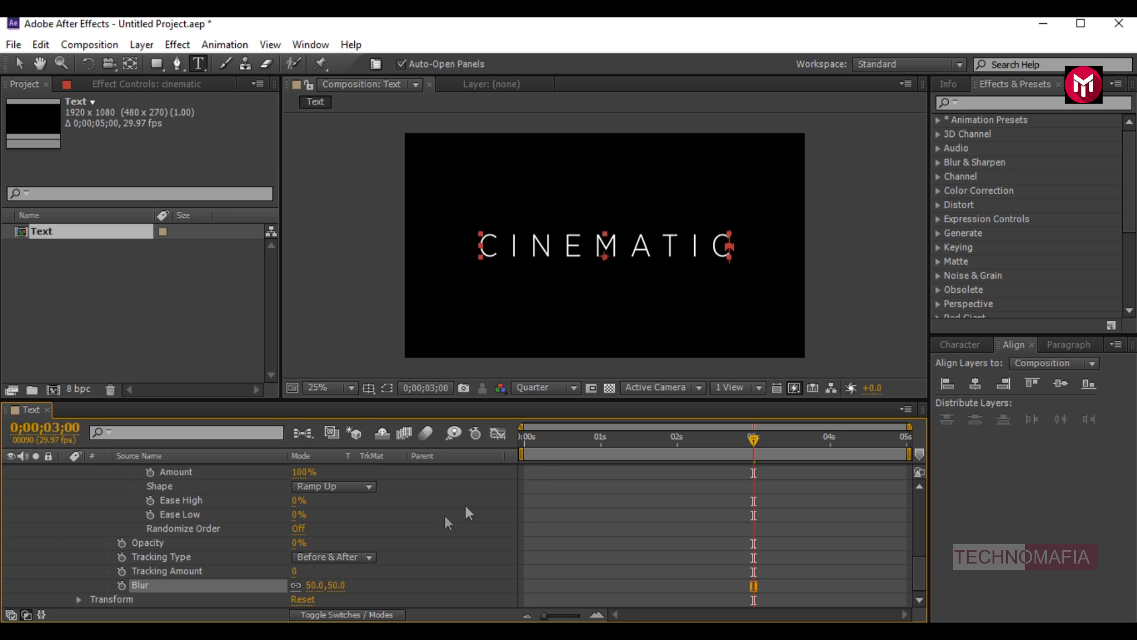
- Return to the first frame, collapse the cinematic layer's properties and deselect the layer
{"action": "left_click", "coordinate": [523, 441]}
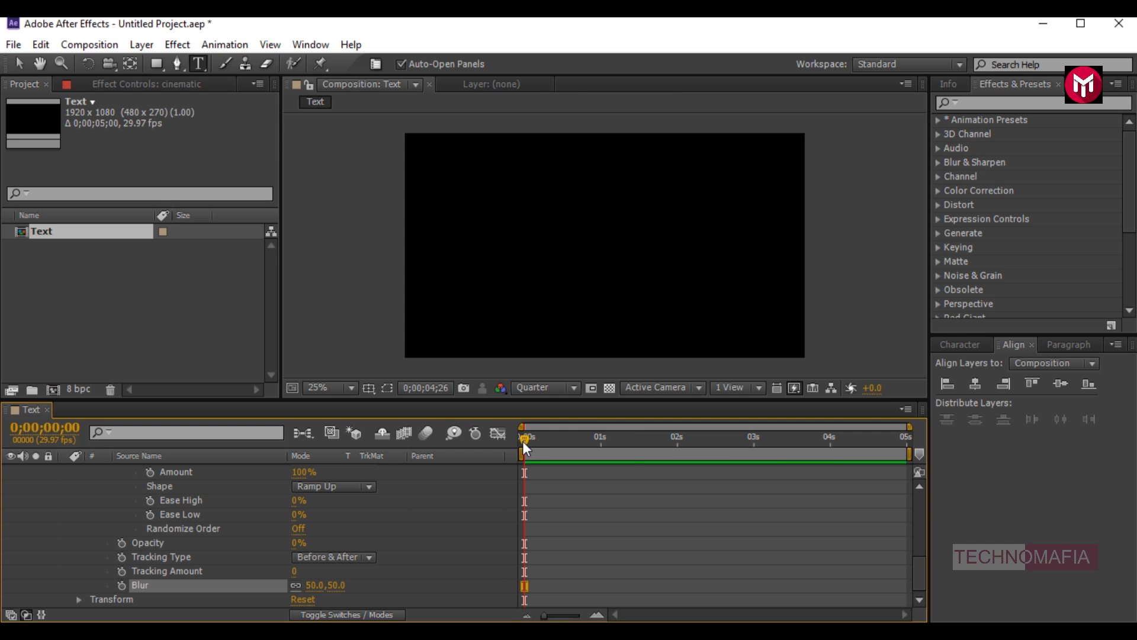
{"action": "scroll", "coordinate": [66, 546], "scroll_direction": "up", "scroll_amount": 6}
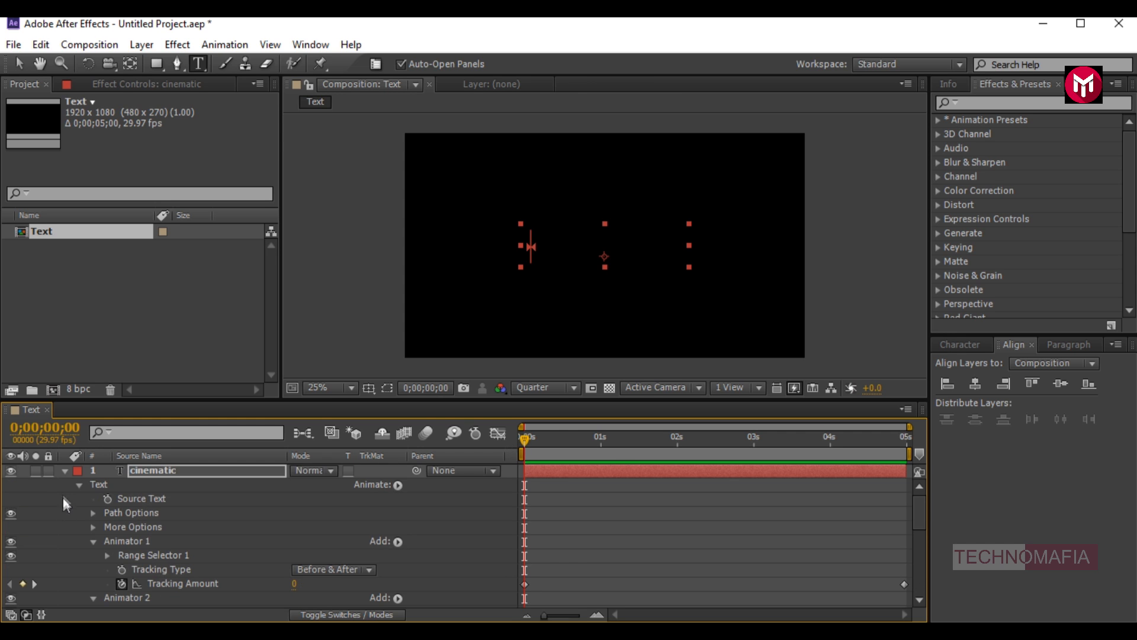
{"action": "left_click", "coordinate": [64, 471]}
{"action": "left_click", "coordinate": [158, 519]}
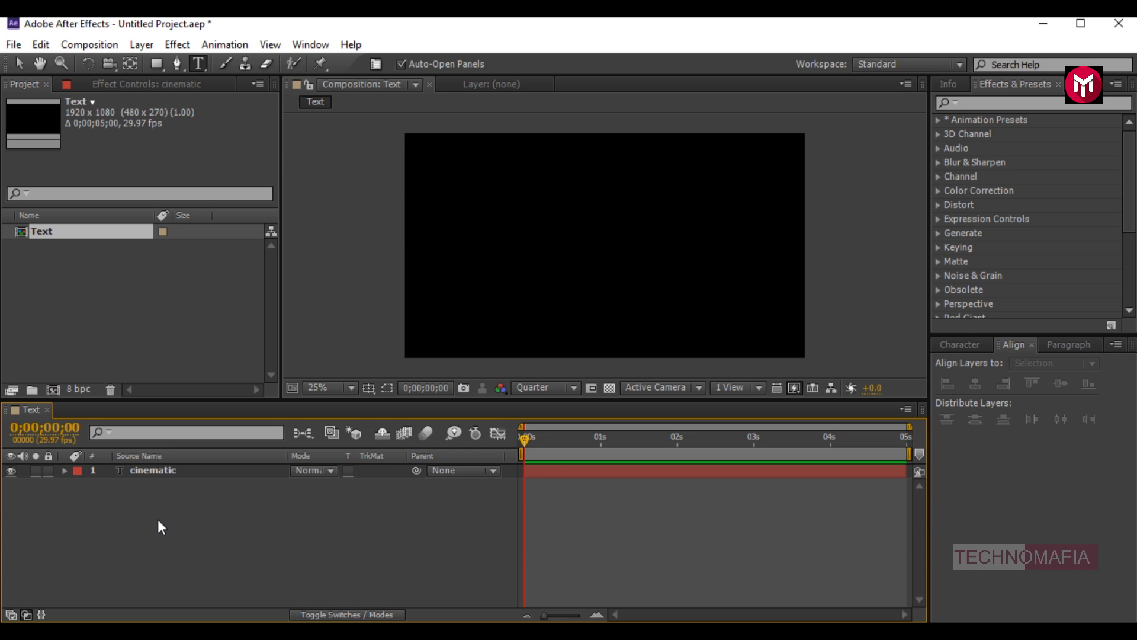
- Add a text layer reading TRAILER just below the centre of the composition
{"action": "left_click", "coordinate": [599, 290]}
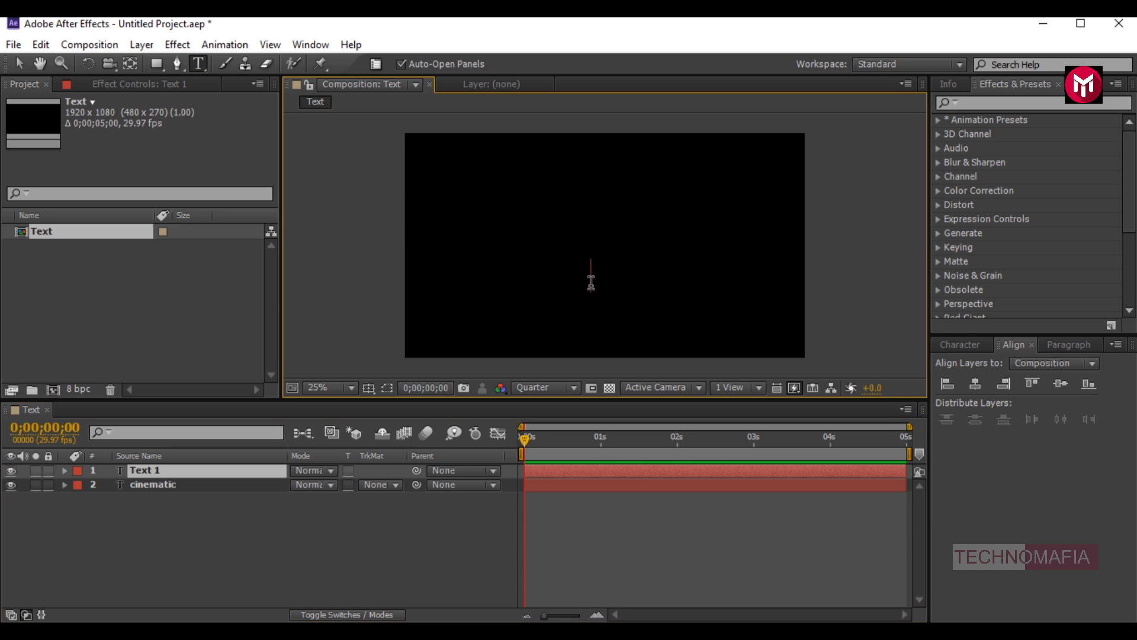
{"action": "type", "text": "TRAILER"}
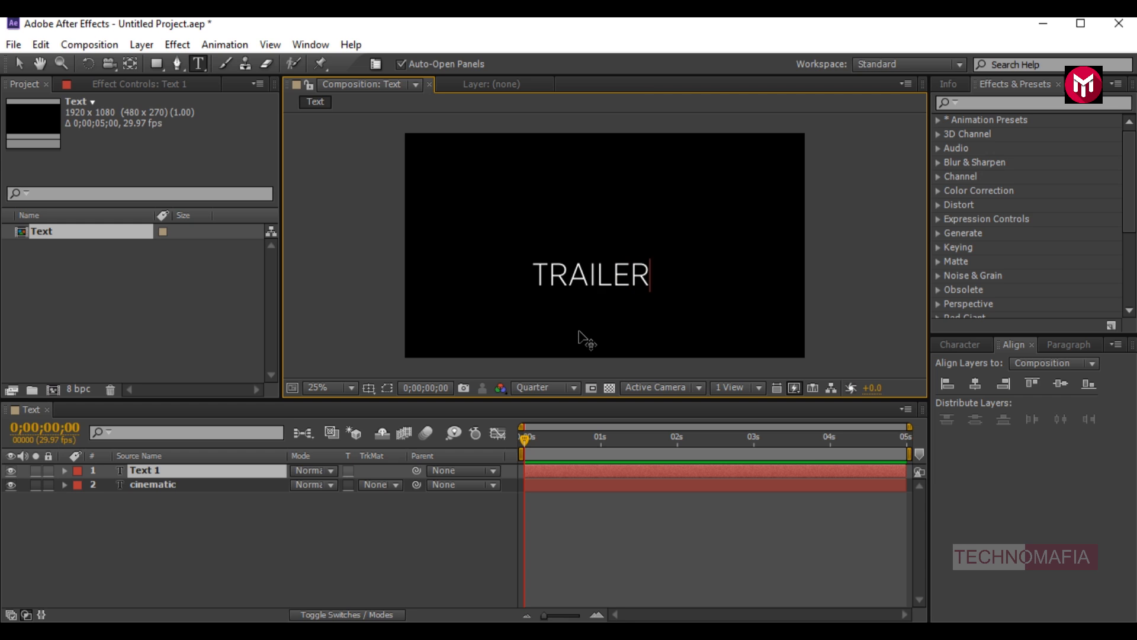
- Set the TRAILER text's font size to 70 px and centre it horizontally in the composition
{"action": "left_click", "coordinate": [582, 276]}
{"action": "double_click", "coordinate": [582, 276]}
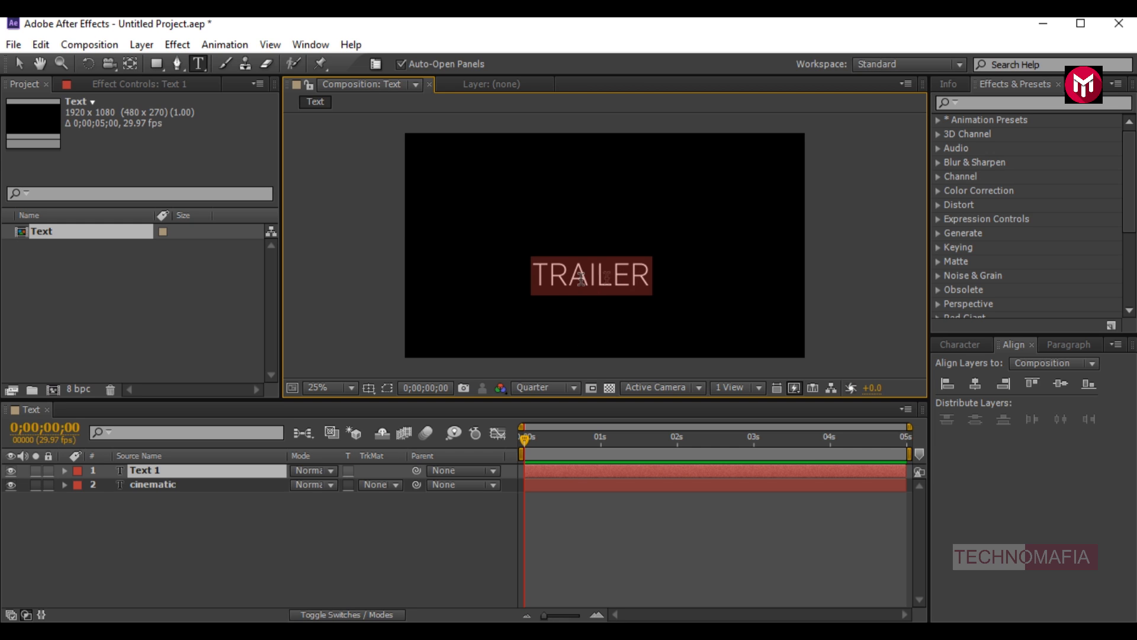
{"action": "left_click", "coordinate": [954, 345]}
{"action": "left_click", "coordinate": [965, 411]}
{"action": "type", "text": "70"}
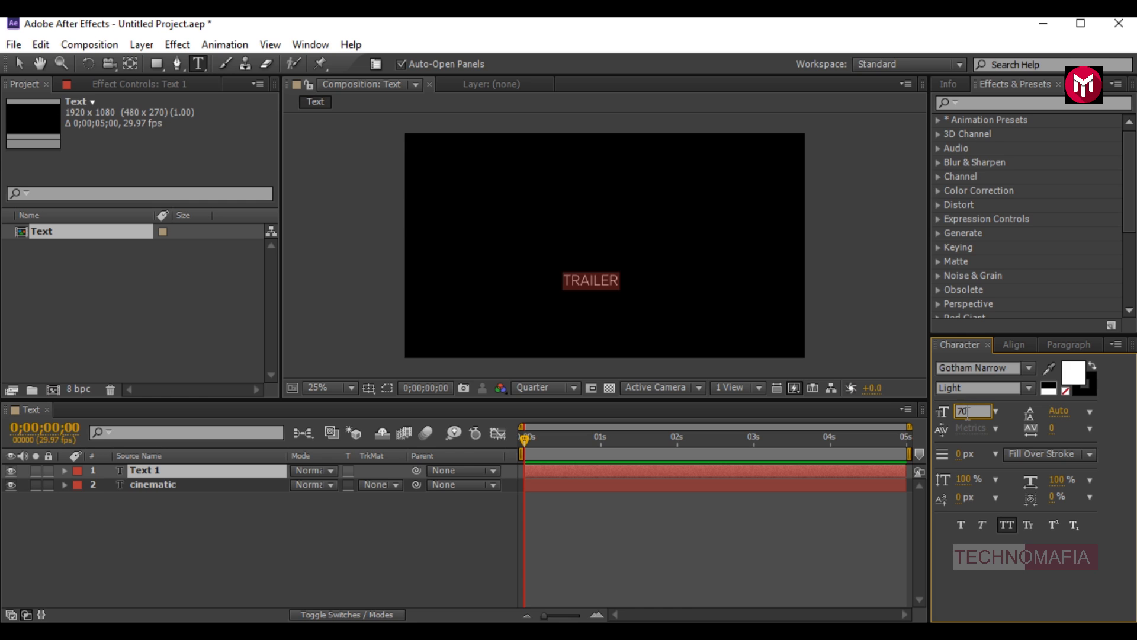
{"action": "left_click", "coordinate": [1003, 343]}
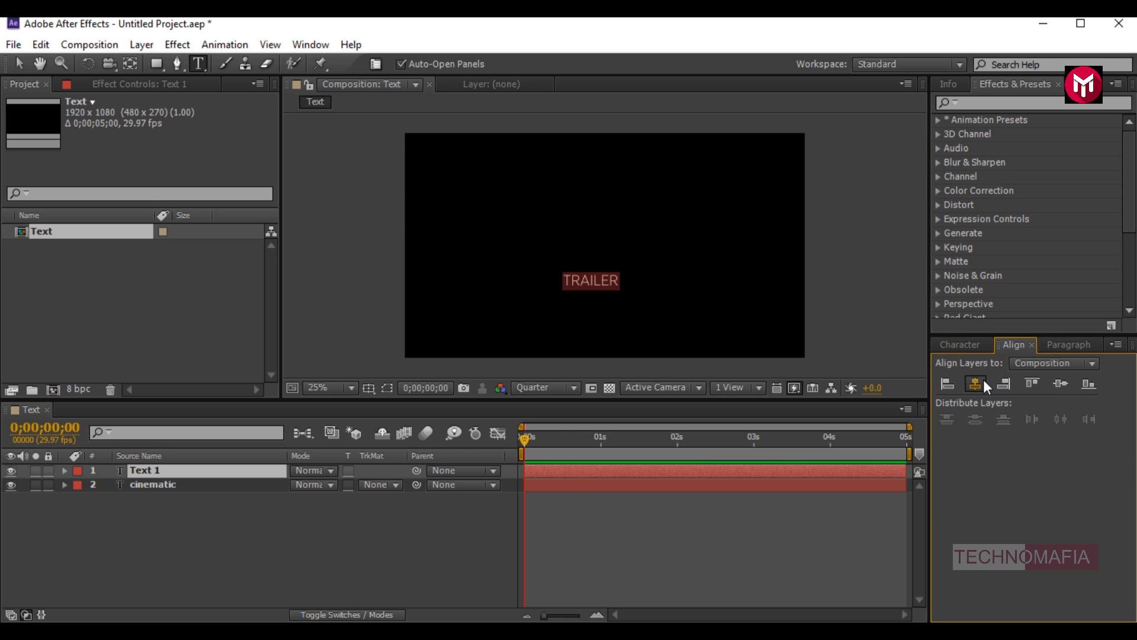
{"action": "left_click", "coordinate": [981, 381]}
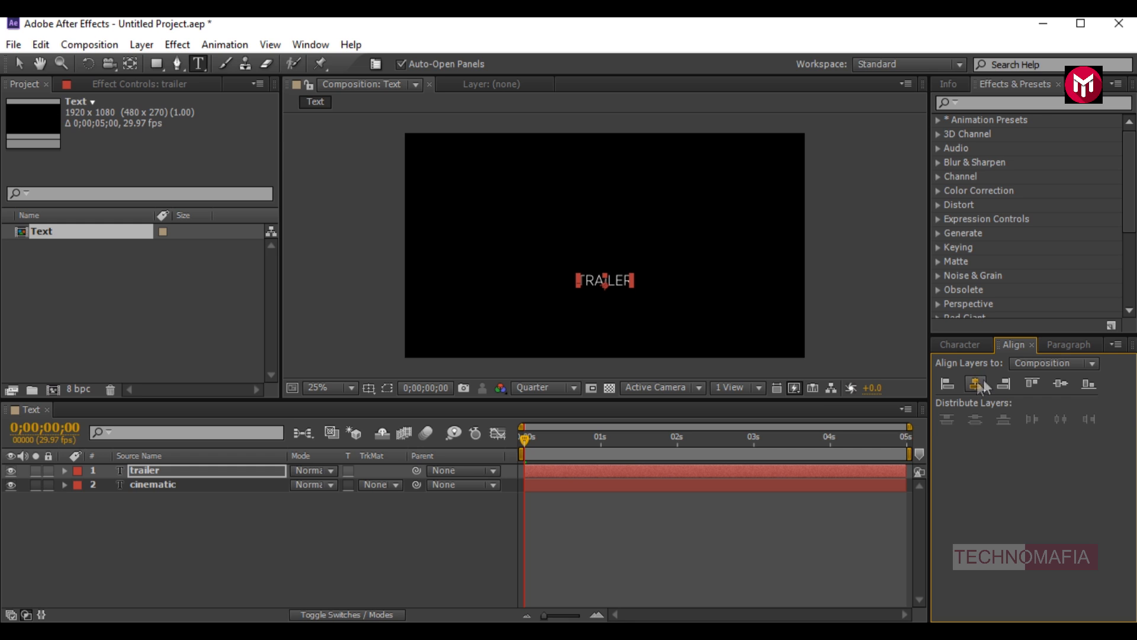
- Add a Tracking animator to the trailer layer and keyframe its Tracking Amount at 0 on the first frame
{"action": "left_click", "coordinate": [147, 470]}
{"action": "left_click", "coordinate": [64, 471]}
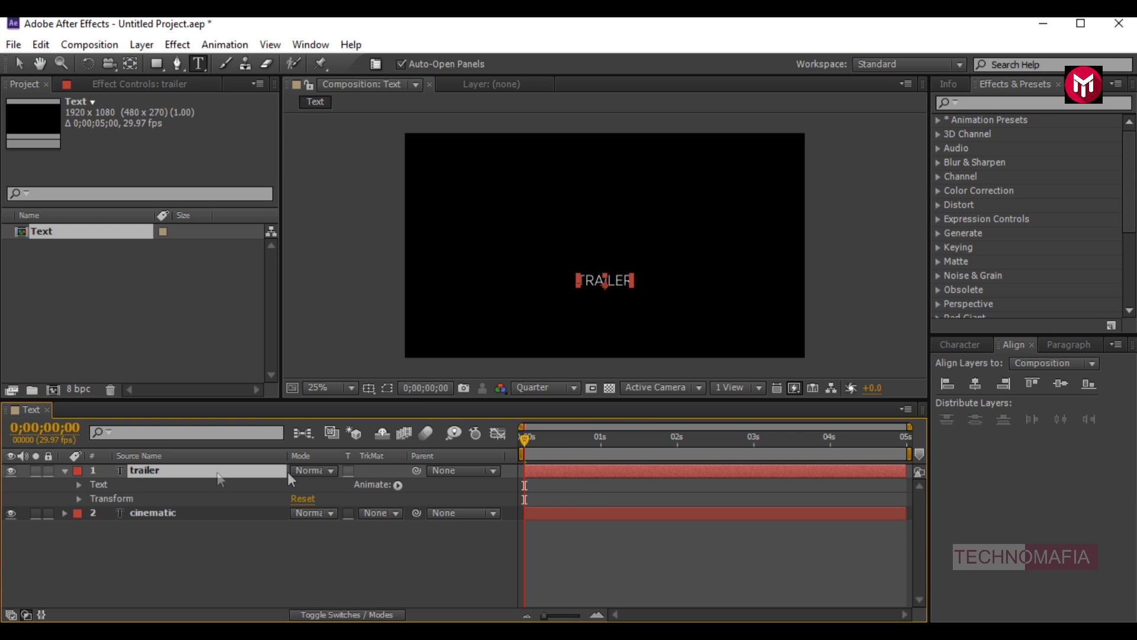
{"action": "left_click", "coordinate": [398, 485]}
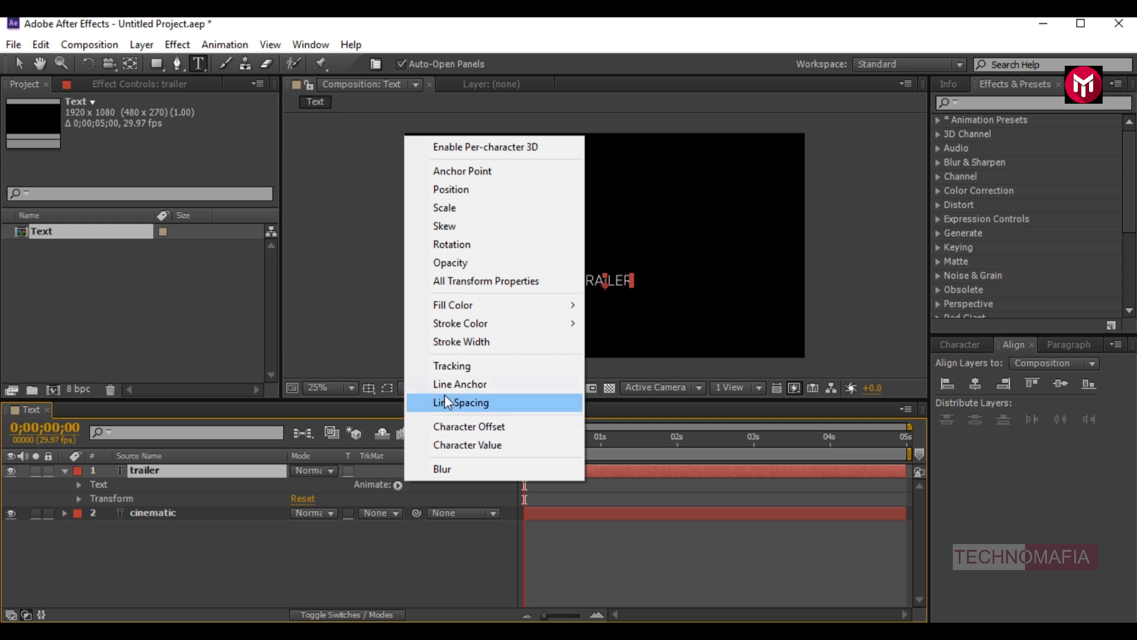
{"action": "left_click", "coordinate": [449, 366]}
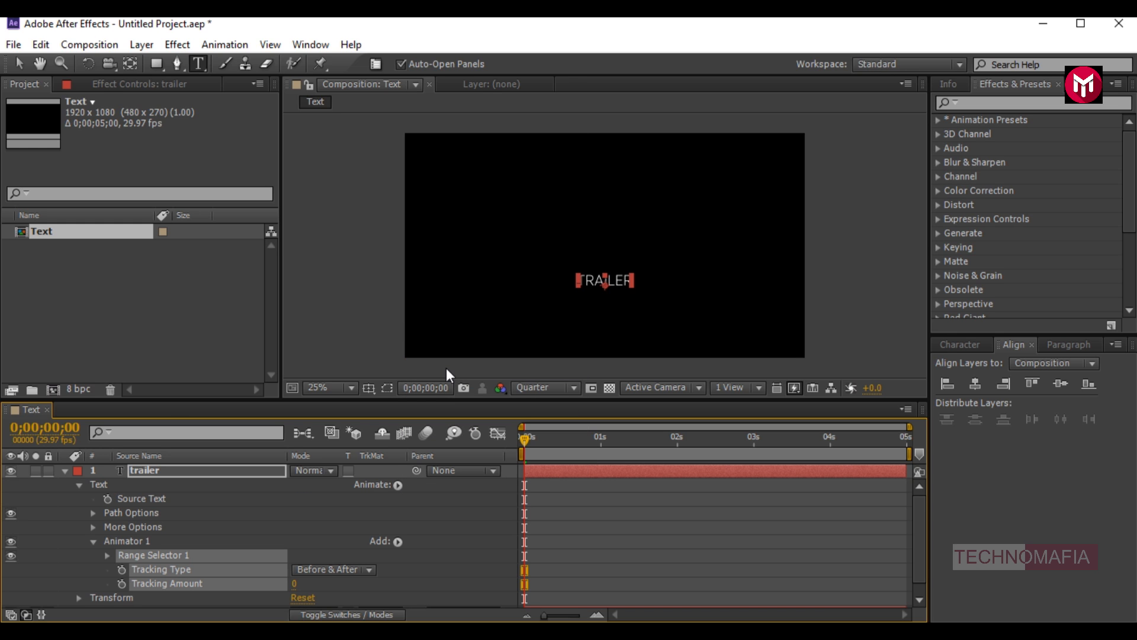
{"action": "left_click", "coordinate": [115, 585]}
{"action": "left_click", "coordinate": [121, 583]}
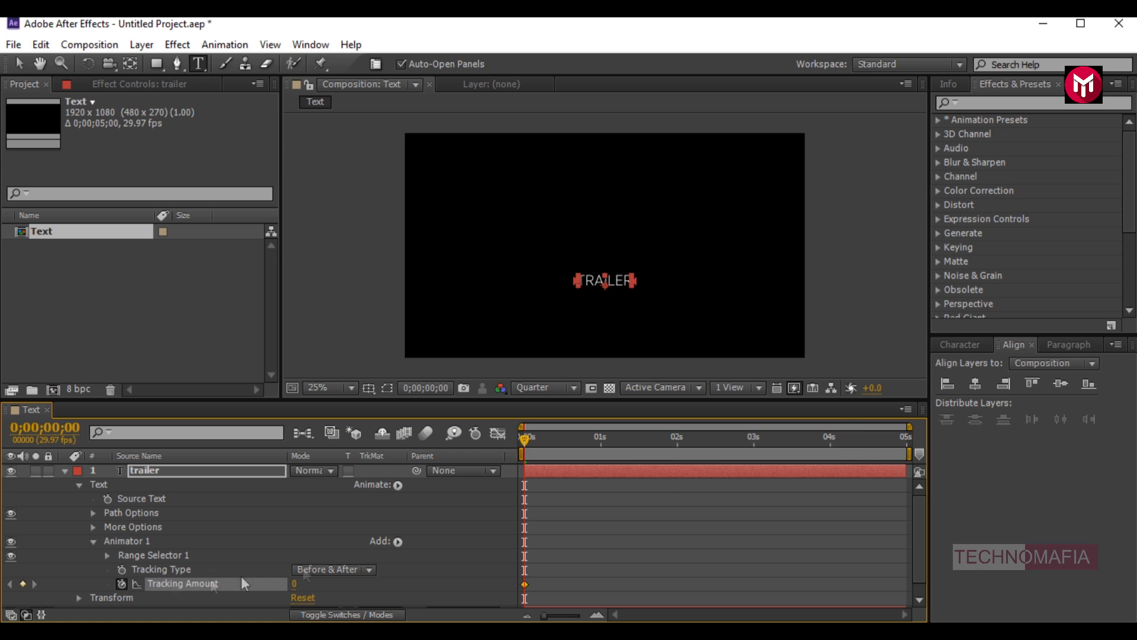
- Set the trailer layer's Tracking Amount to 100 at 0;00;04;00
{"action": "left_click", "coordinate": [905, 440]}
{"action": "left_click", "coordinate": [829, 441]}
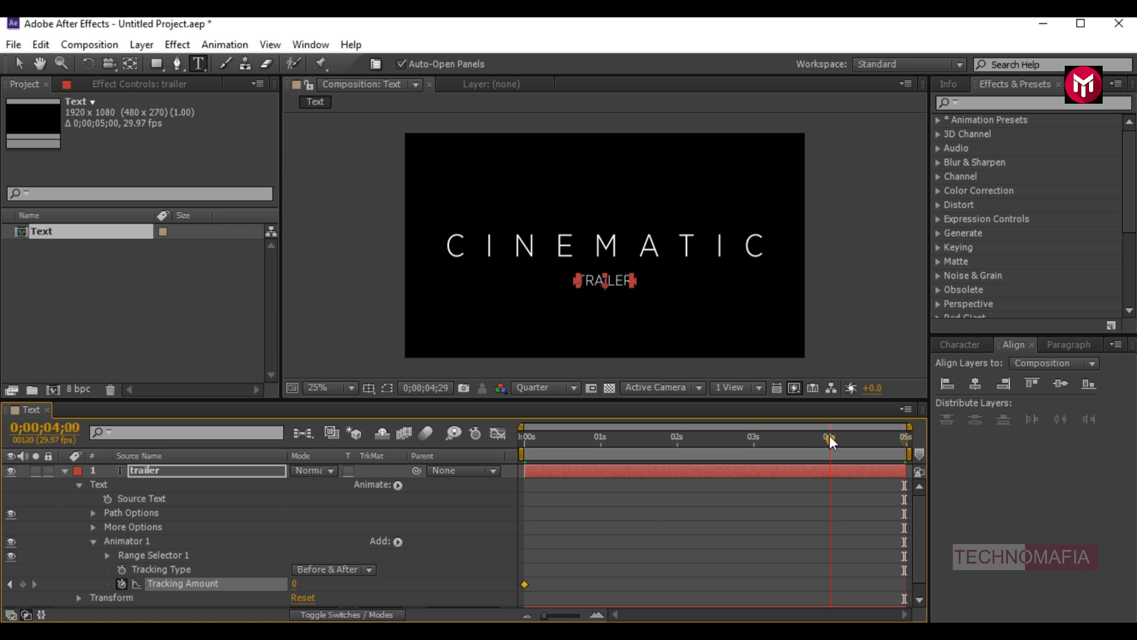
{"action": "left_click", "coordinate": [294, 584]}
{"action": "type", "text": "100"}
{"action": "key", "text": "Return"}
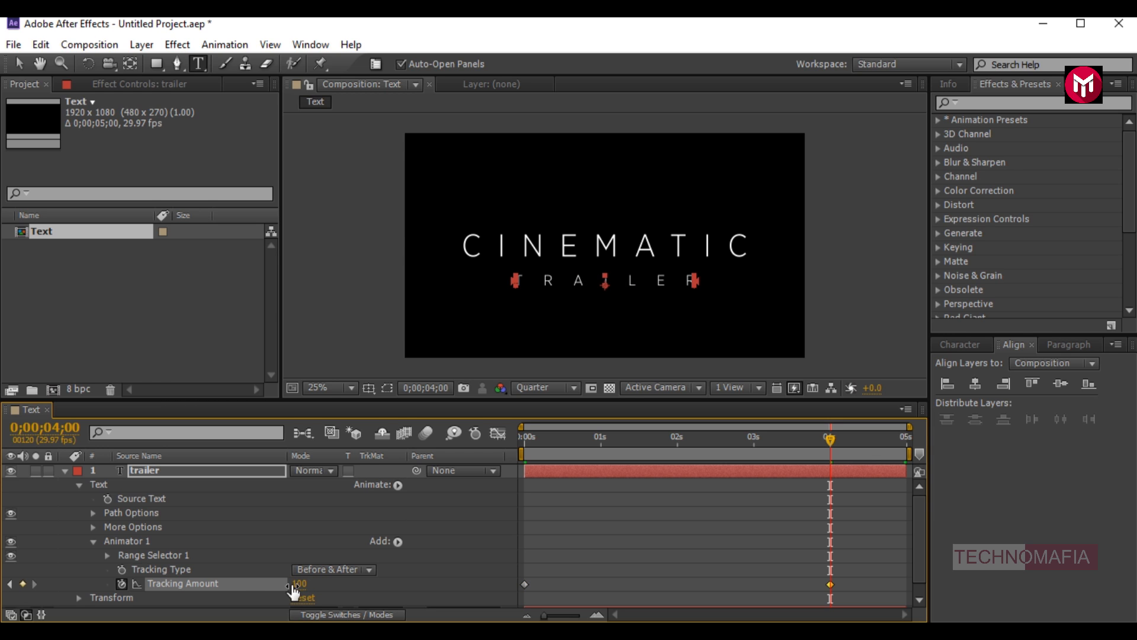
- Add a second Tracking animator to the trailer layer and expand its range selector
{"action": "left_click", "coordinate": [260, 502]}
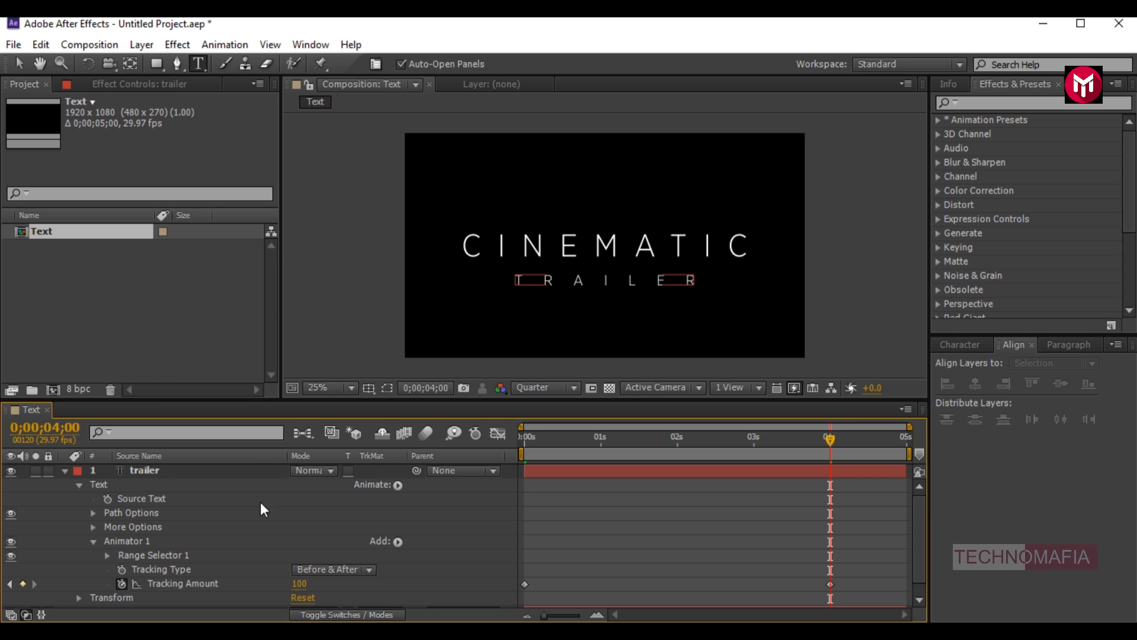
{"action": "left_click", "coordinate": [283, 473]}
{"action": "left_click", "coordinate": [397, 485]}
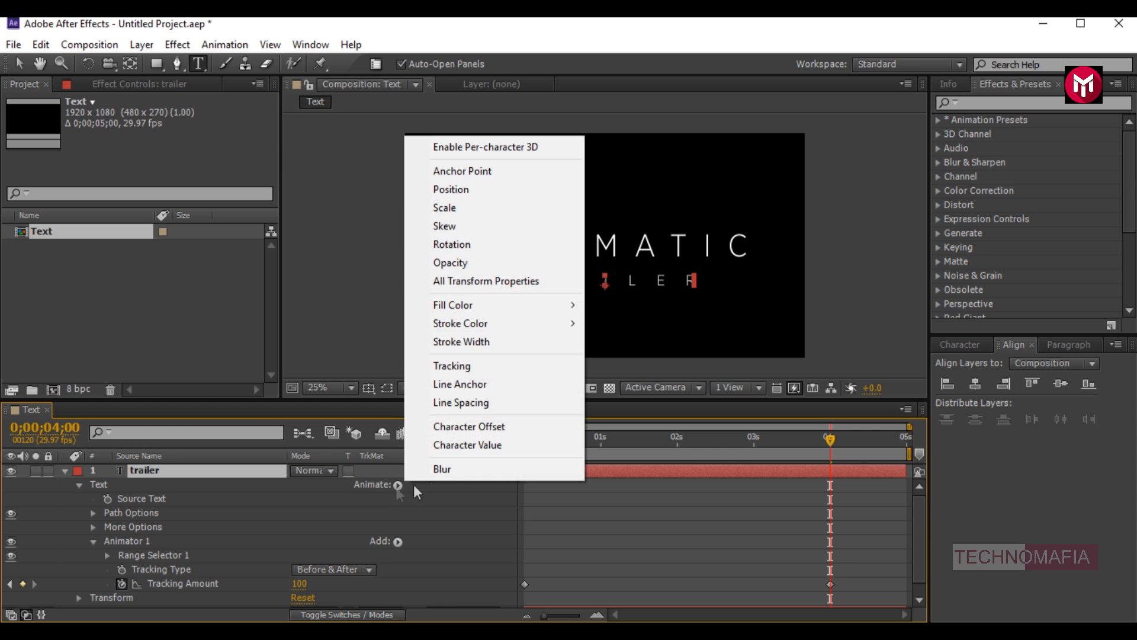
{"action": "left_click", "coordinate": [466, 365]}
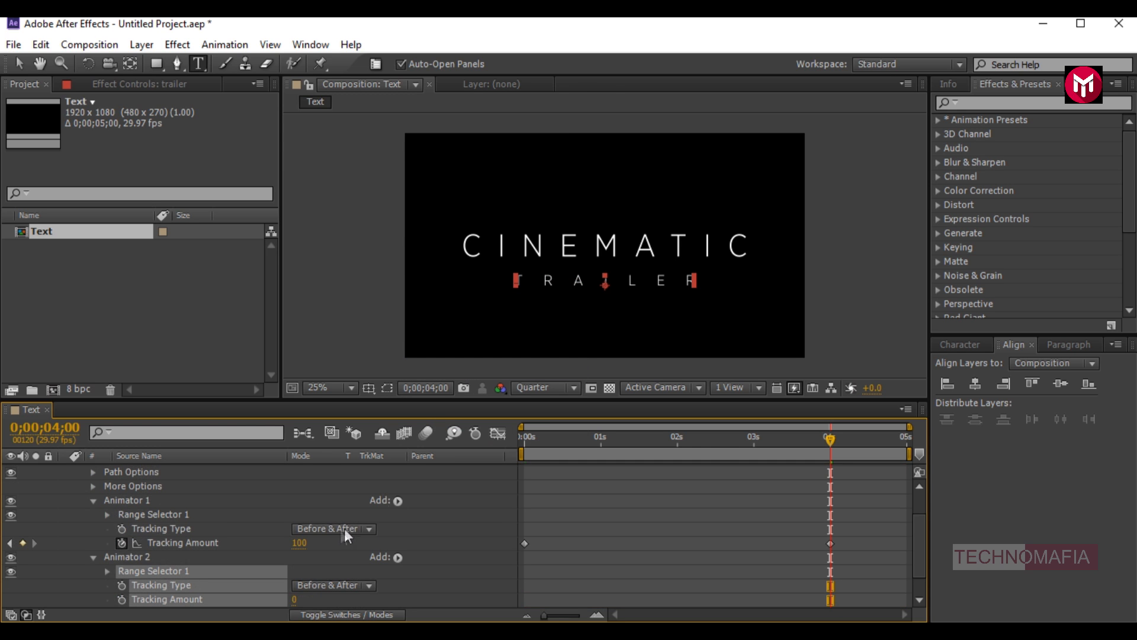
{"action": "scroll", "coordinate": [335, 534], "scroll_direction": "down", "scroll_amount": 2}
{"action": "left_click", "coordinate": [92, 562]}
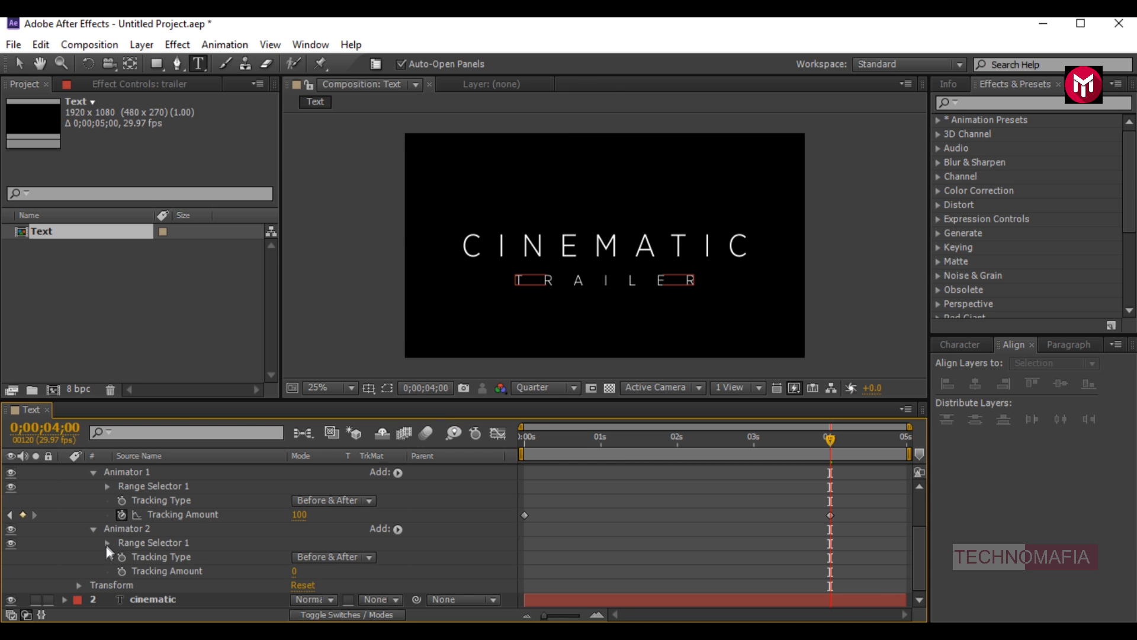
{"action": "left_click", "coordinate": [107, 542]}
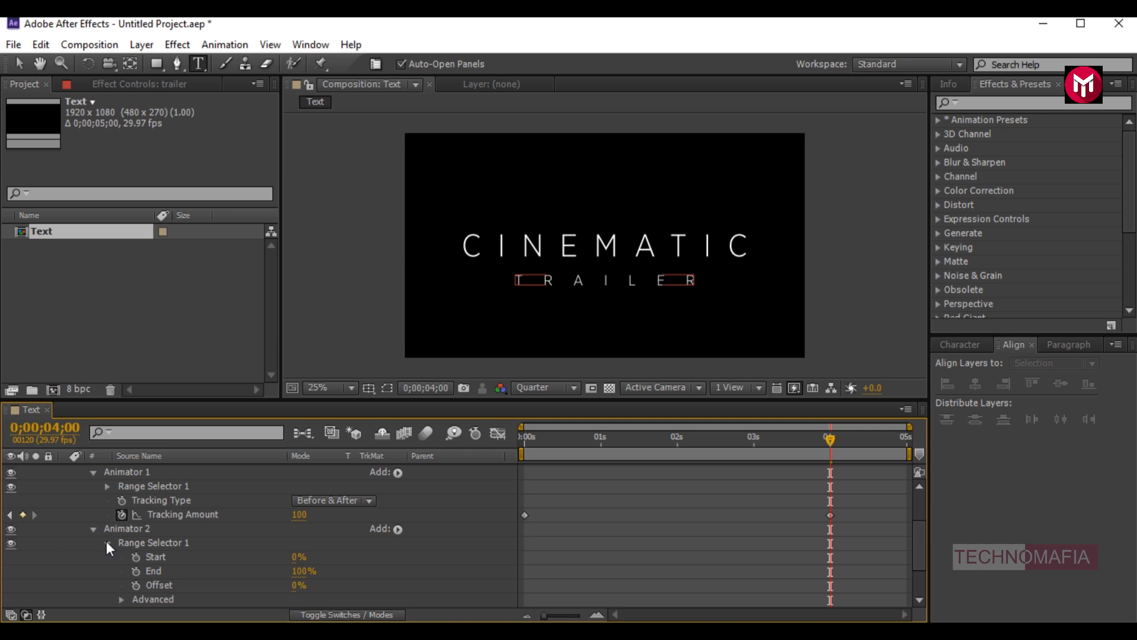
- Keyframe the Start of Animator 2's range selector at 0% on the first frame and 100% at 0;00;03;01
{"action": "left_click", "coordinate": [534, 492]}
{"action": "left_click", "coordinate": [521, 440]}
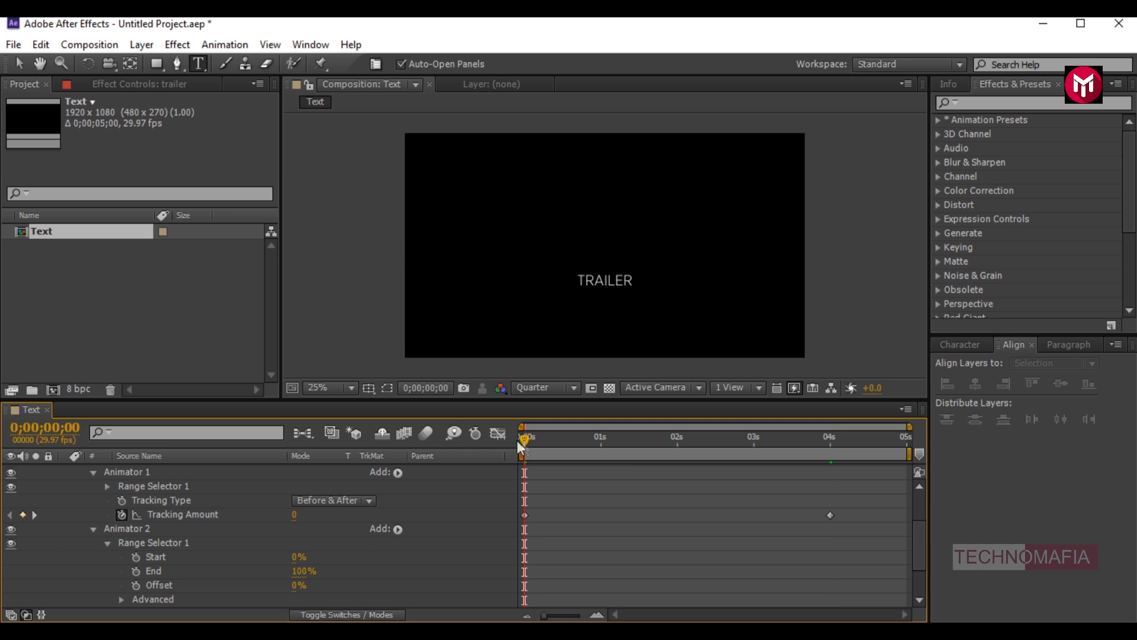
{"action": "left_click", "coordinate": [131, 557]}
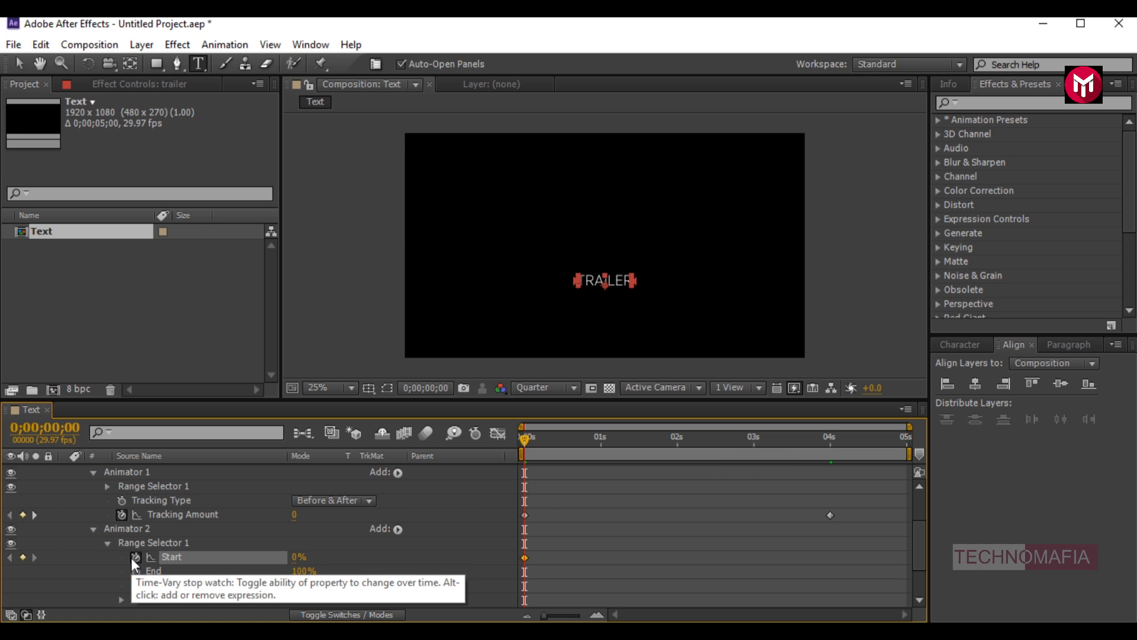
{"action": "left_click", "coordinate": [755, 451]}
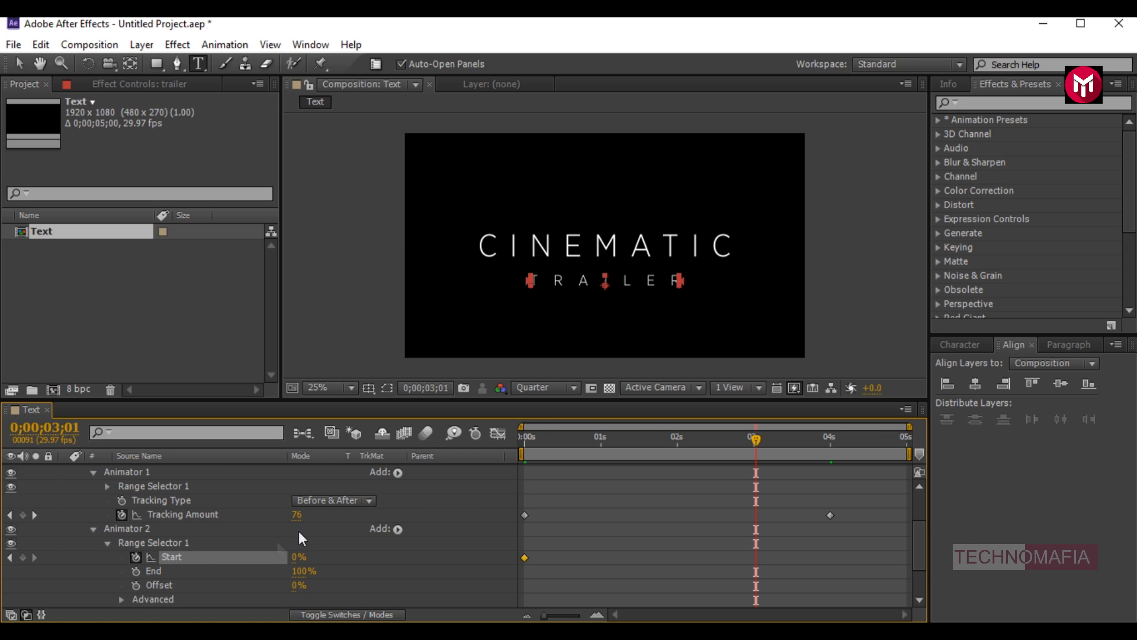
{"action": "left_click", "coordinate": [297, 557]}
{"action": "type", "text": "100"}
{"action": "key", "text": "Return"}
- Return to the first frame and turn on Randomize Order in the advanced options of Animator 2's range selector
{"action": "left_click", "coordinate": [524, 450]}
{"action": "scroll", "coordinate": [311, 564], "scroll_direction": "down", "scroll_amount": 2}
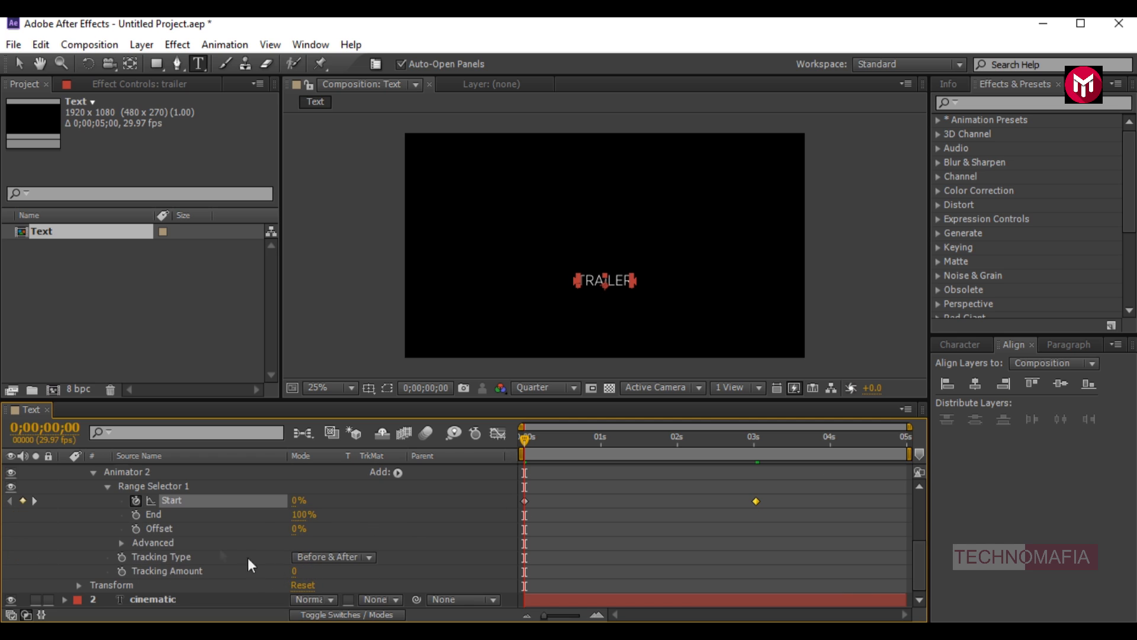
{"action": "left_click", "coordinate": [121, 543]}
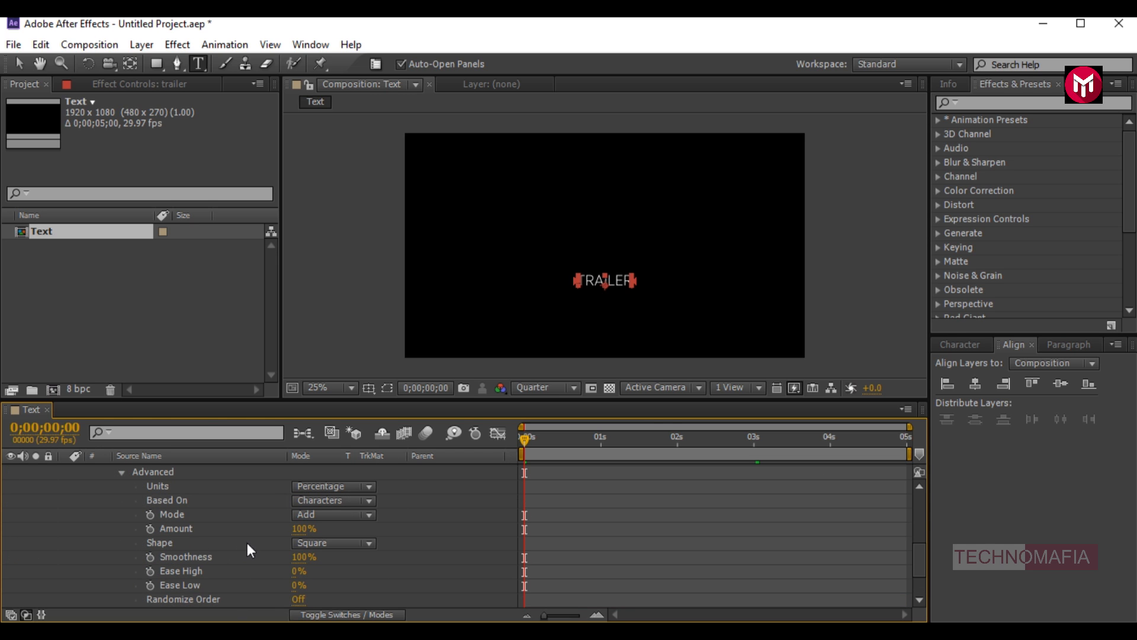
{"action": "scroll", "coordinate": [289, 586], "scroll_direction": "down", "scroll_amount": 2}
{"action": "left_click", "coordinate": [295, 558]}
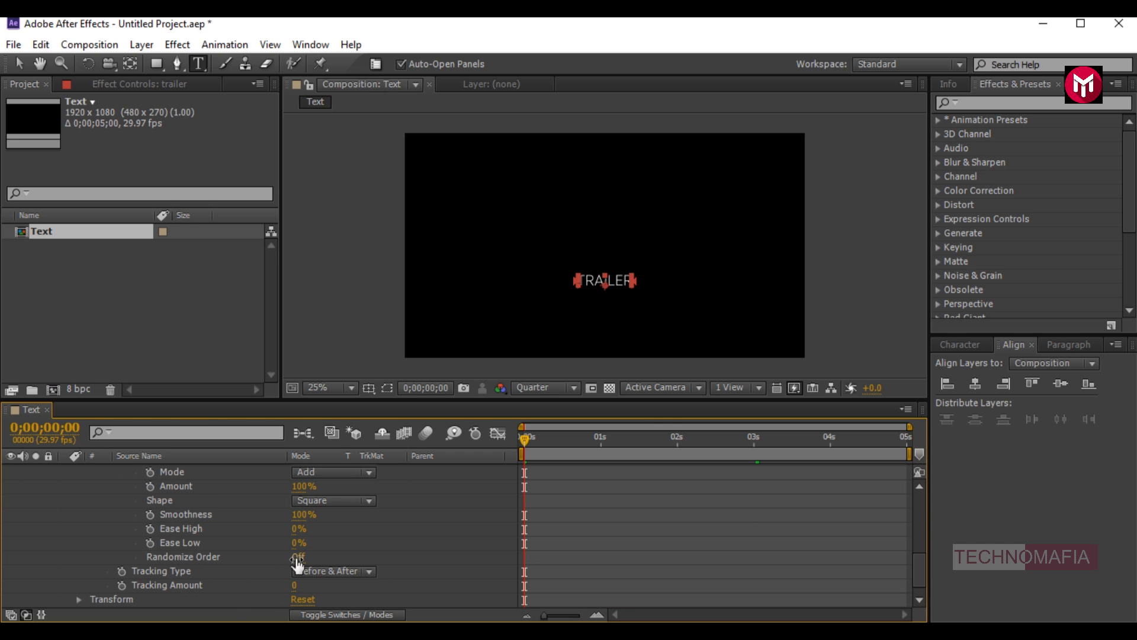
{"action": "scroll", "coordinate": [253, 557], "scroll_direction": "down", "scroll_amount": 1}
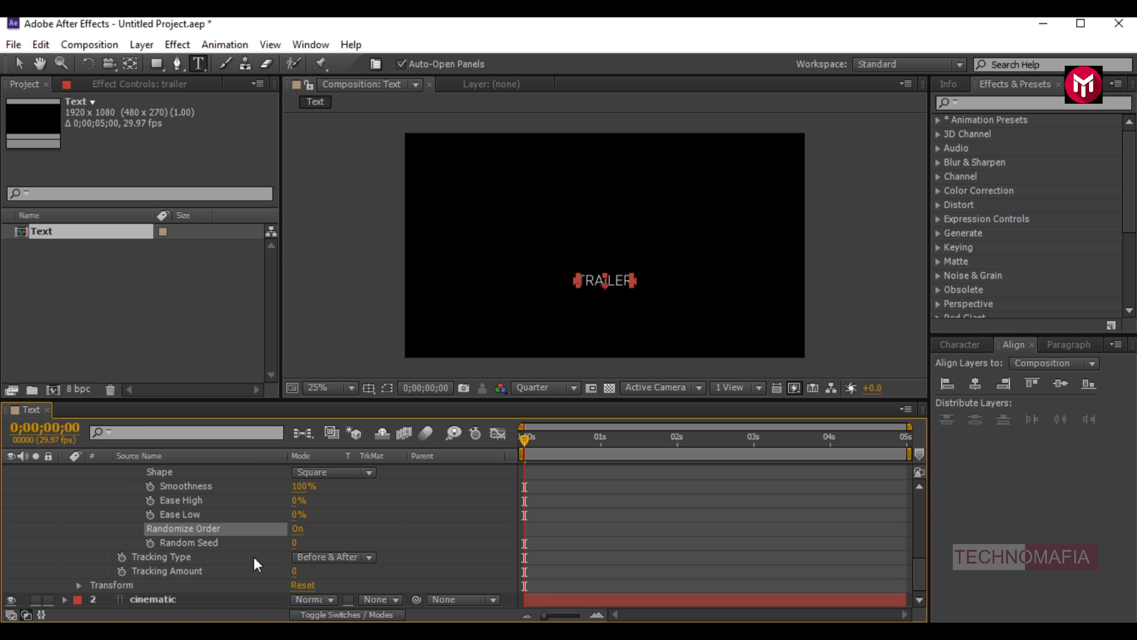
- Add an Opacity property to the trailer layer's Animator 2 and set it to 0%
{"action": "scroll", "coordinate": [254, 557], "scroll_direction": "up", "scroll_amount": 5}
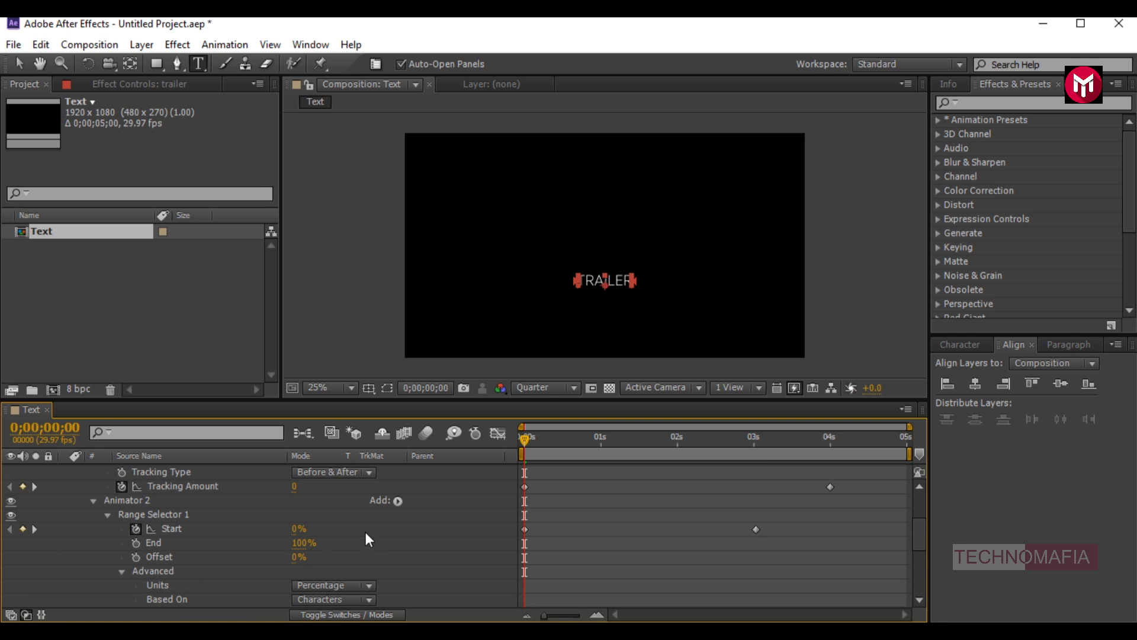
{"action": "left_click", "coordinate": [399, 503]}
{"action": "mouse_move", "coordinate": [428, 506]}
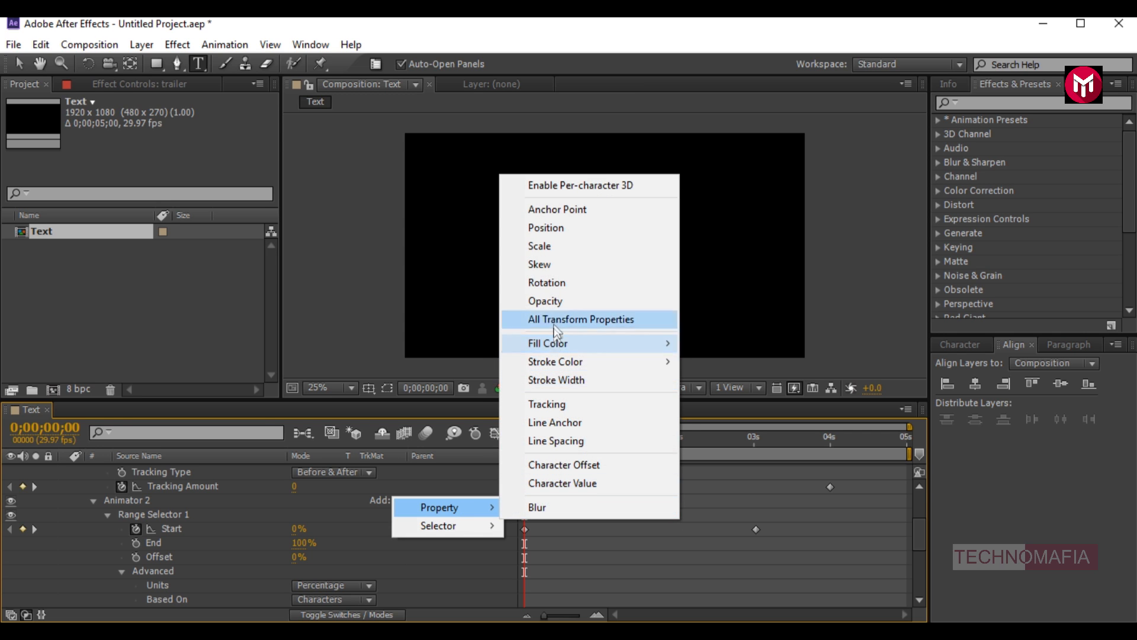
{"action": "left_click", "coordinate": [548, 302]}
{"action": "scroll", "coordinate": [379, 533], "scroll_direction": "down", "scroll_amount": 1}
{"action": "left_click", "coordinate": [302, 556]}
{"action": "type", "text": "00"}
{"action": "key", "text": "Return"}
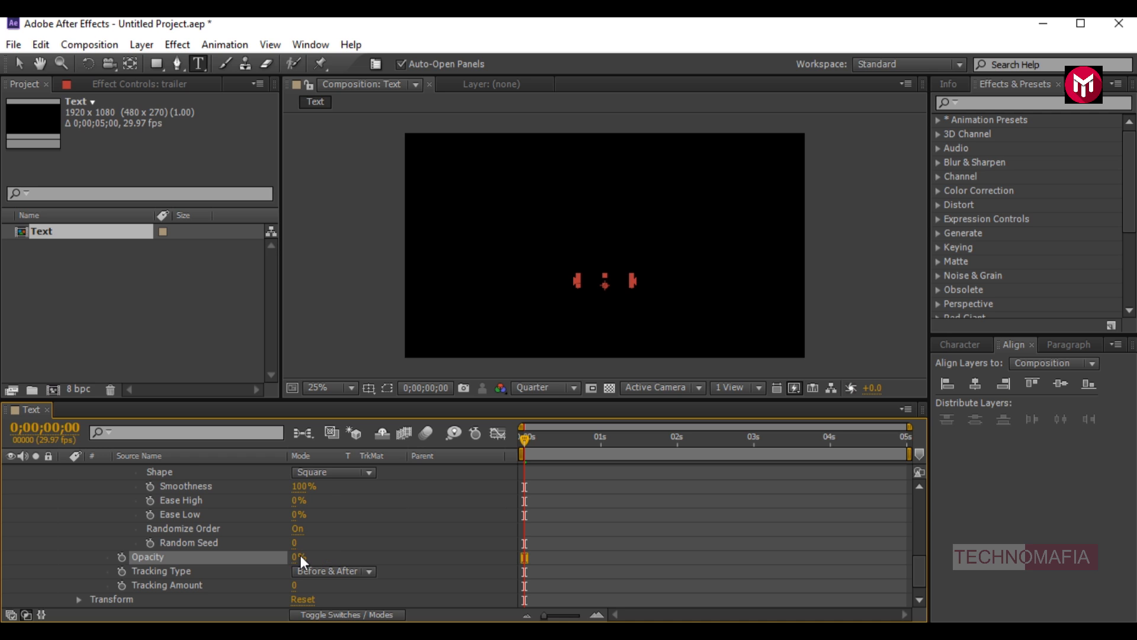
- Collapse the trailer layer's properties and move the layer below the cinematic layer
{"action": "scroll", "coordinate": [278, 559], "scroll_direction": "up", "scroll_amount": 10}
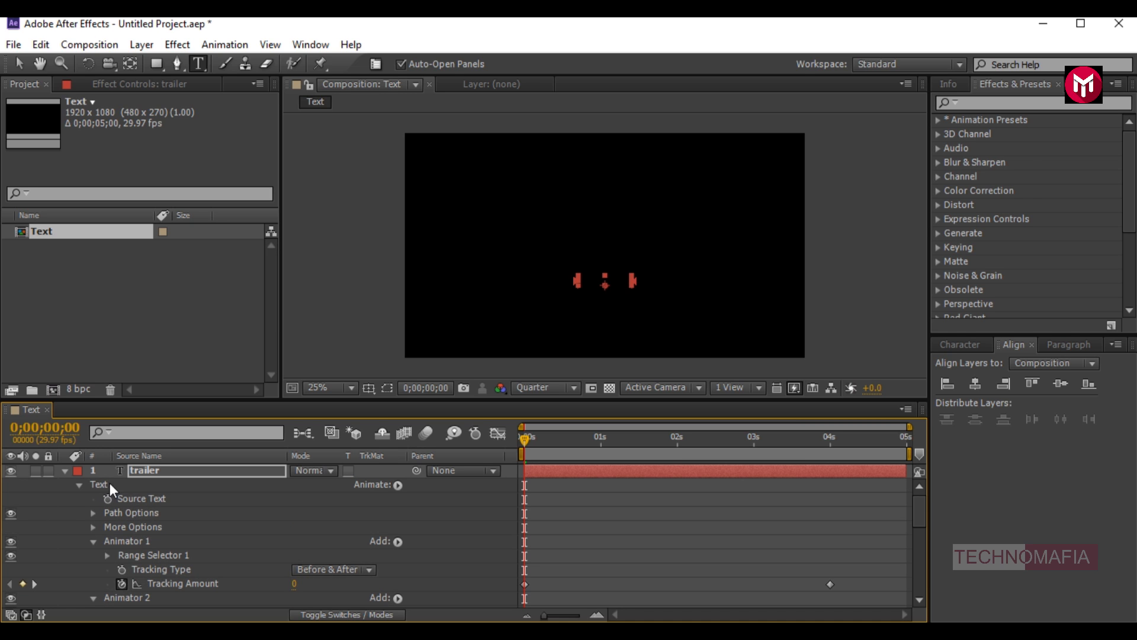
{"action": "left_click", "coordinate": [64, 471]}
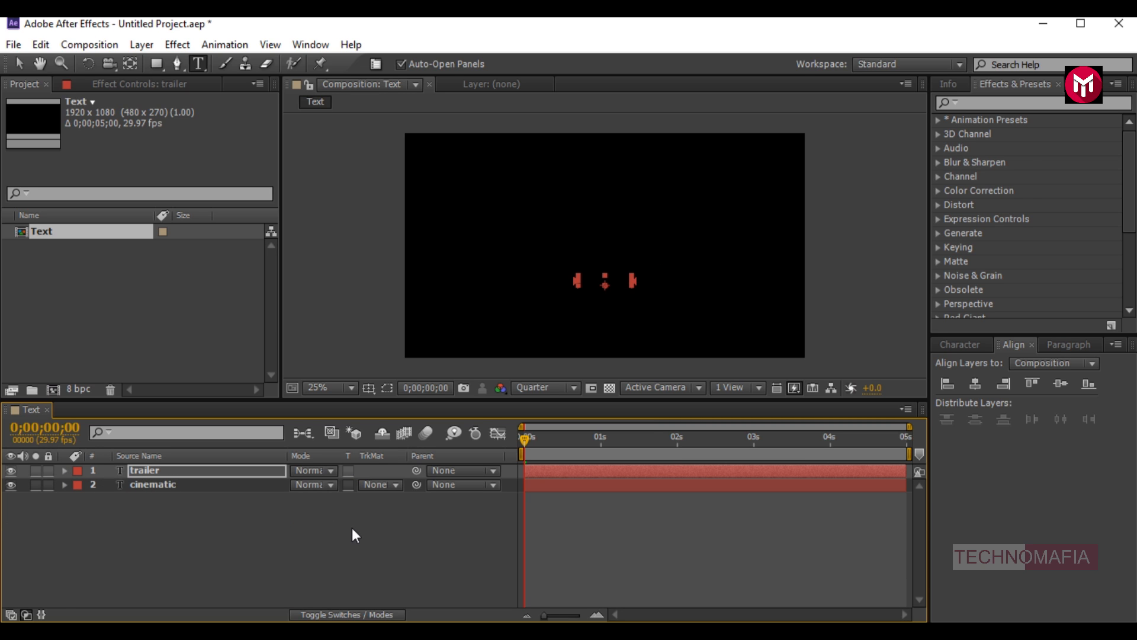
{"action": "left_click_drag", "start_coordinate": [135, 477], "coordinate": [140, 490]}
- Shift the whole trailer layer in time so that it starts at 0;00;00;07
{"action": "left_click", "coordinate": [597, 614]}
{"action": "left_click", "coordinate": [596, 615]}
{"action": "left_click", "coordinate": [597, 614]}
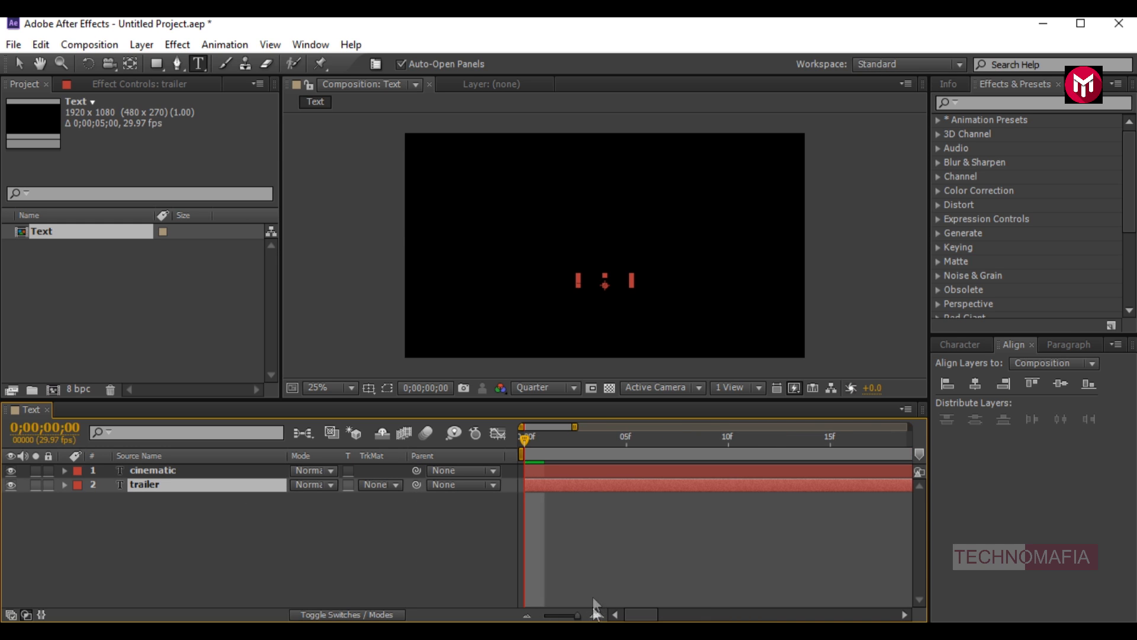
{"action": "left_click_drag", "start_coordinate": [547, 486], "coordinate": [686, 485]}
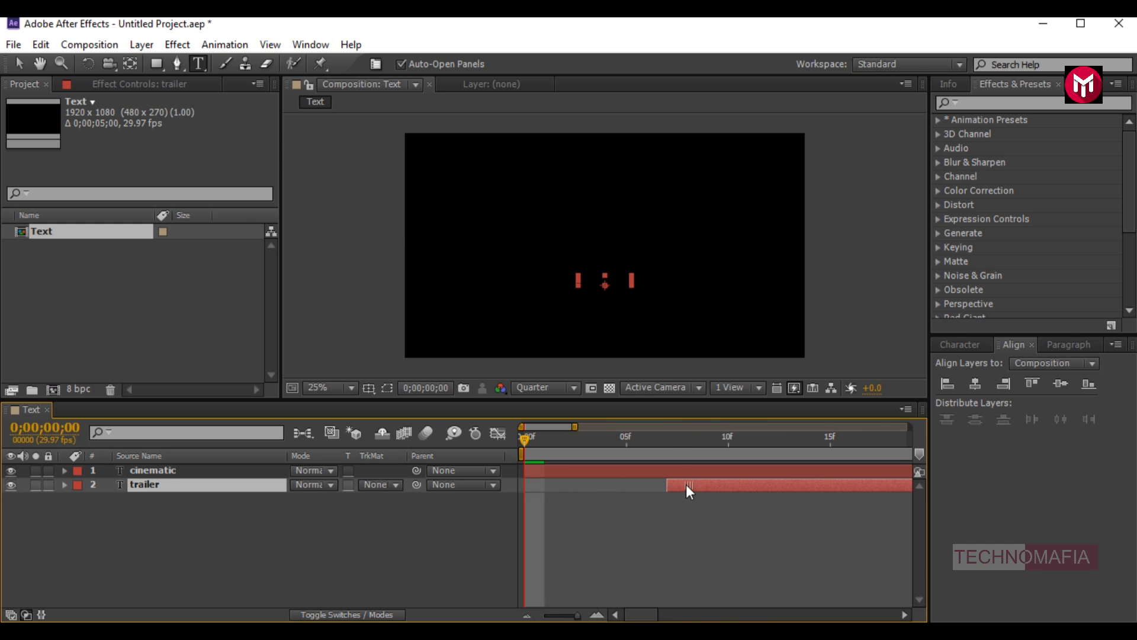
{"action": "left_click", "coordinate": [670, 438]}
{"action": "left_click", "coordinate": [527, 614]}
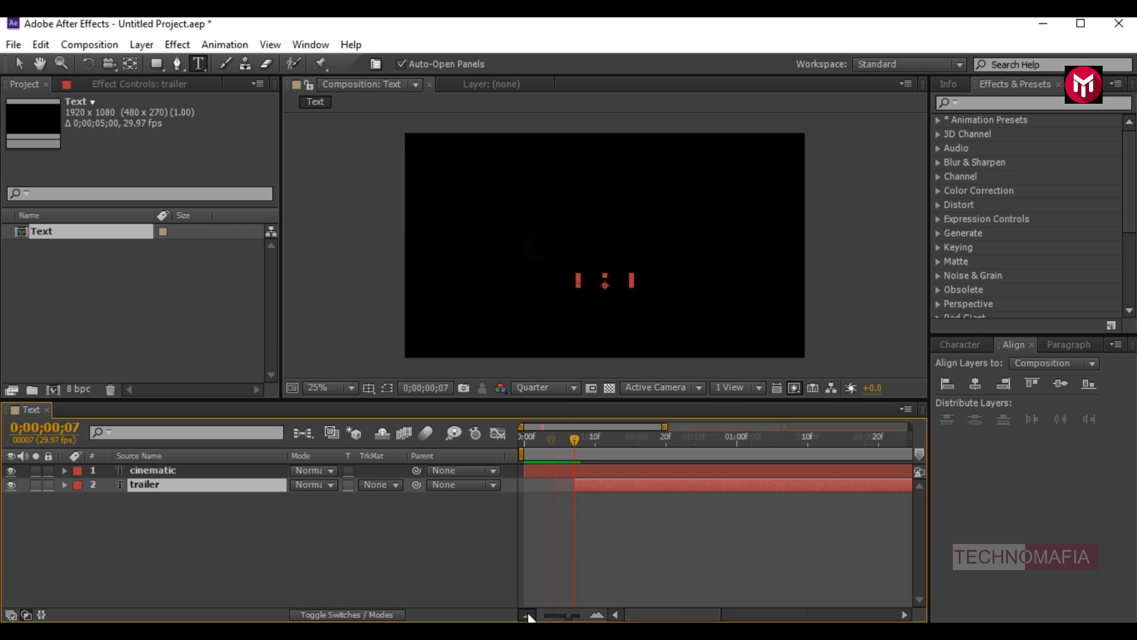
{"action": "left_click", "coordinate": [526, 615]}
- Preview the title animation from the first frame and scrub to 0;00;03;28
{"action": "left_click", "coordinate": [522, 437]}
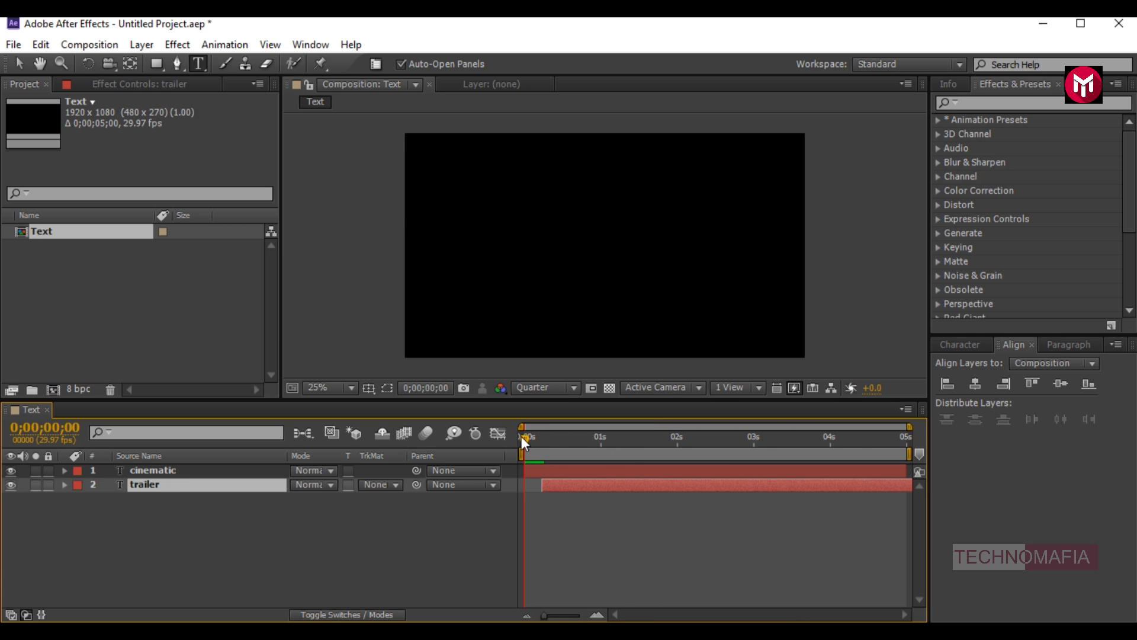
{"action": "key", "text": "KP_0"}
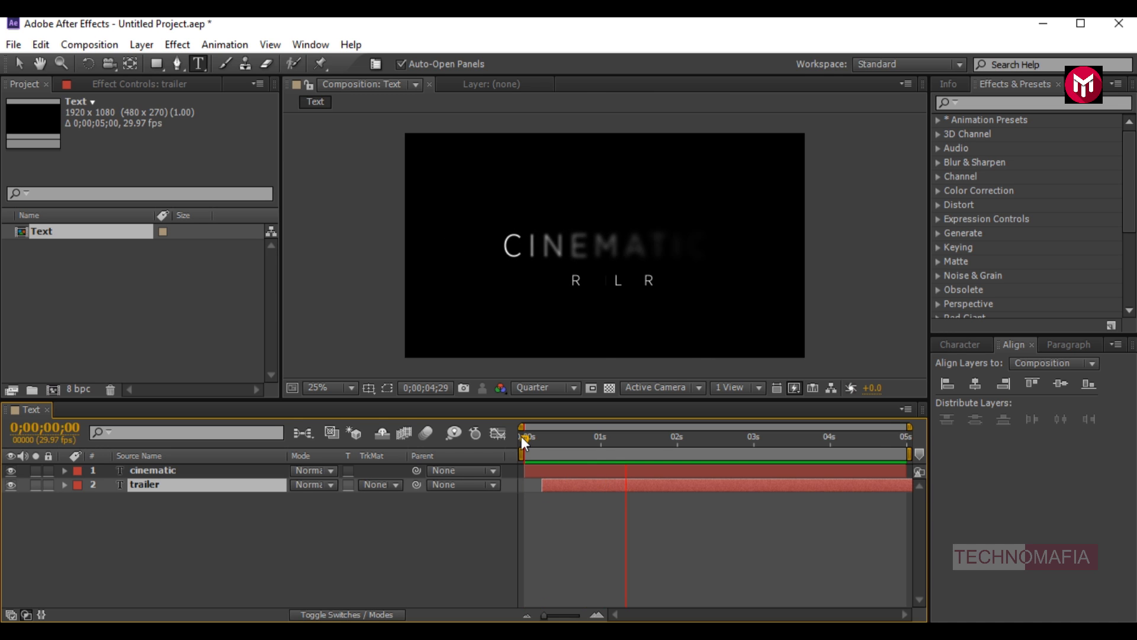
{"action": "left_click_drag", "start_coordinate": [521, 436], "coordinate": [825, 440]}
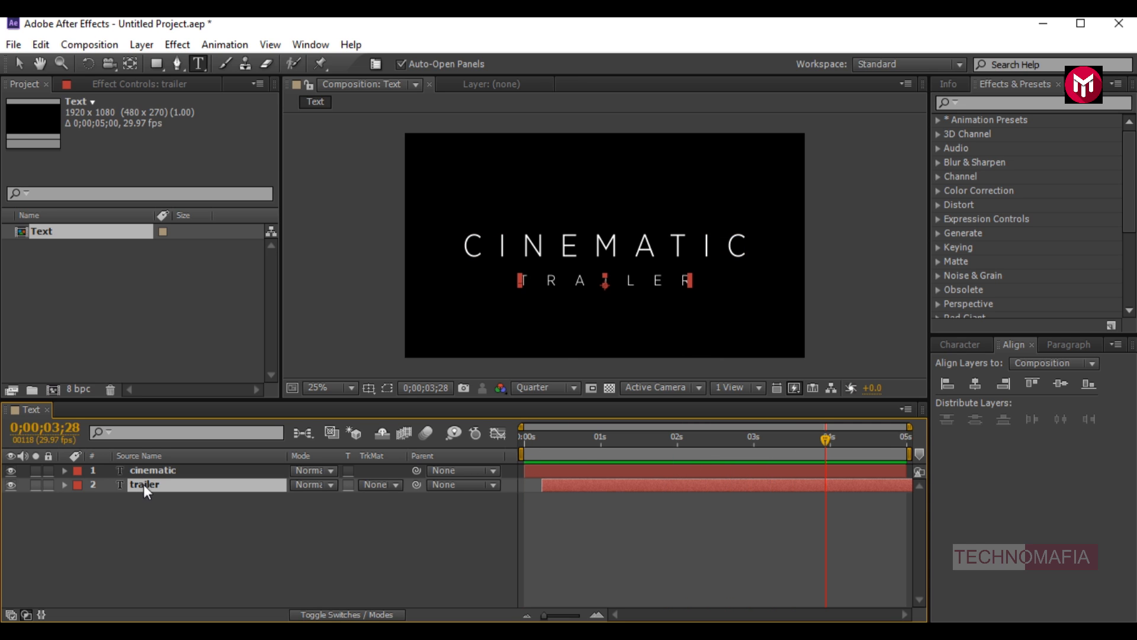
- Move the TRAILER line up so it sits just below CINEMATIC, and preview the title animation
{"action": "left_click", "coordinate": [19, 65]}
{"action": "left_click_drag", "start_coordinate": [573, 279], "coordinate": [578, 269]}
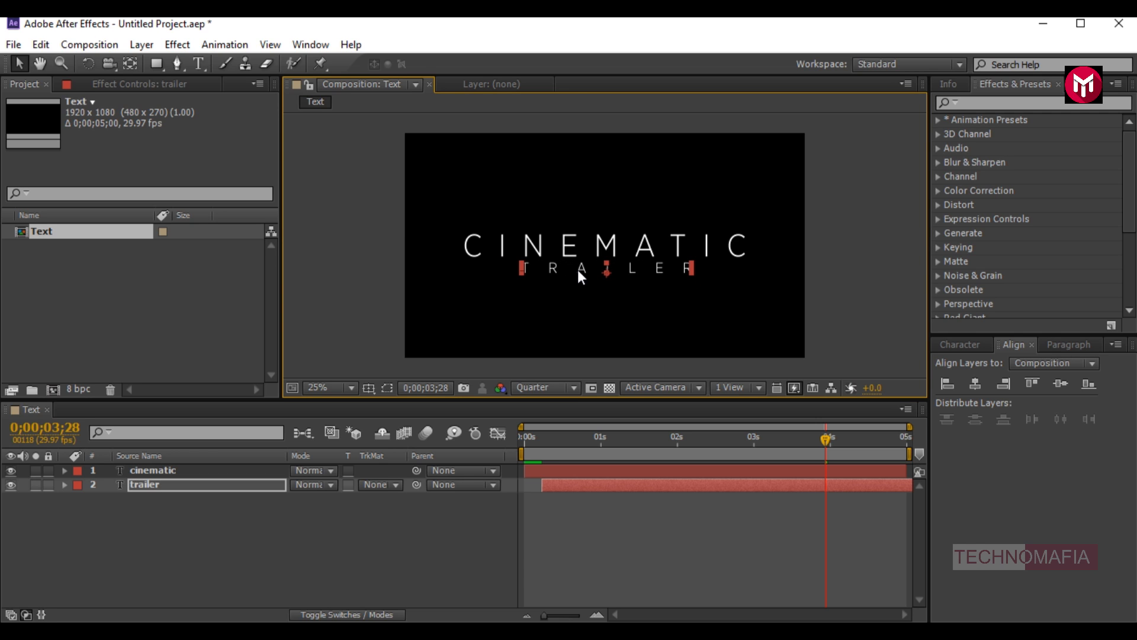
{"action": "key", "text": "space"}
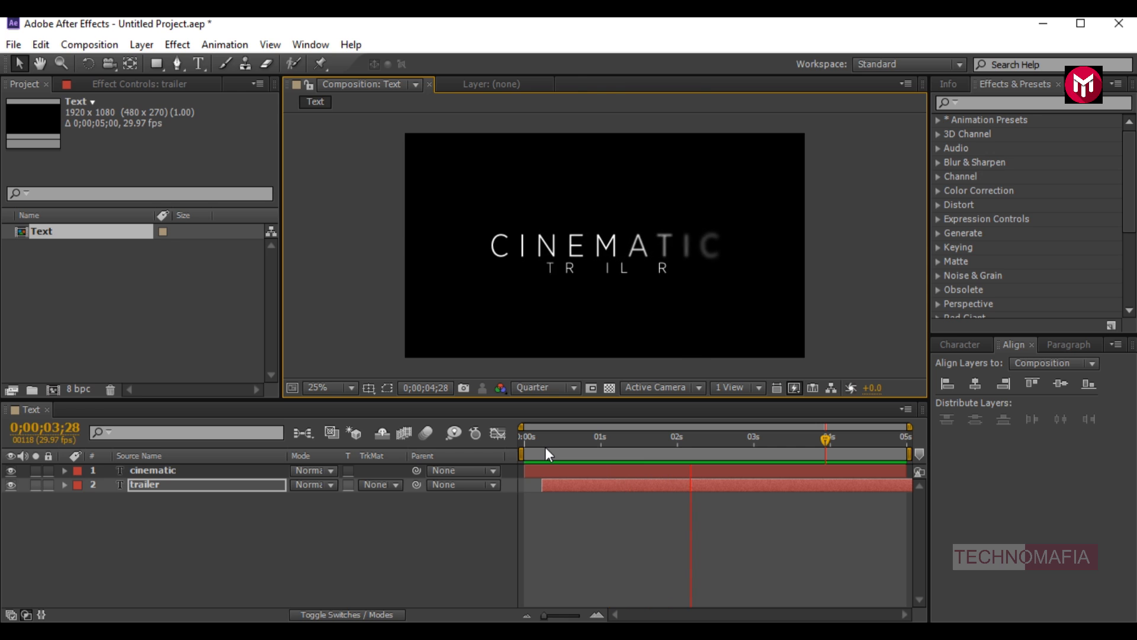
{"action": "left_click", "coordinate": [258, 514]}
- Create a new 1920 x 1080, five-second composition named Disp
{"action": "left_click", "coordinate": [53, 390]}
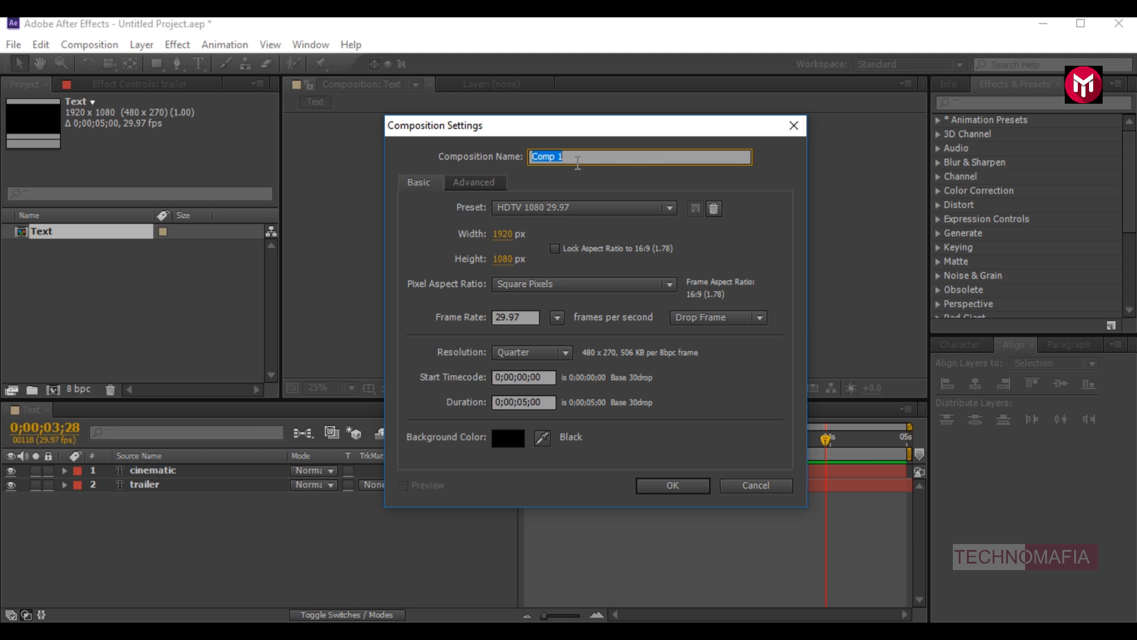
{"action": "type", "text": "Disp"}
{"action": "left_click", "coordinate": [673, 486]}
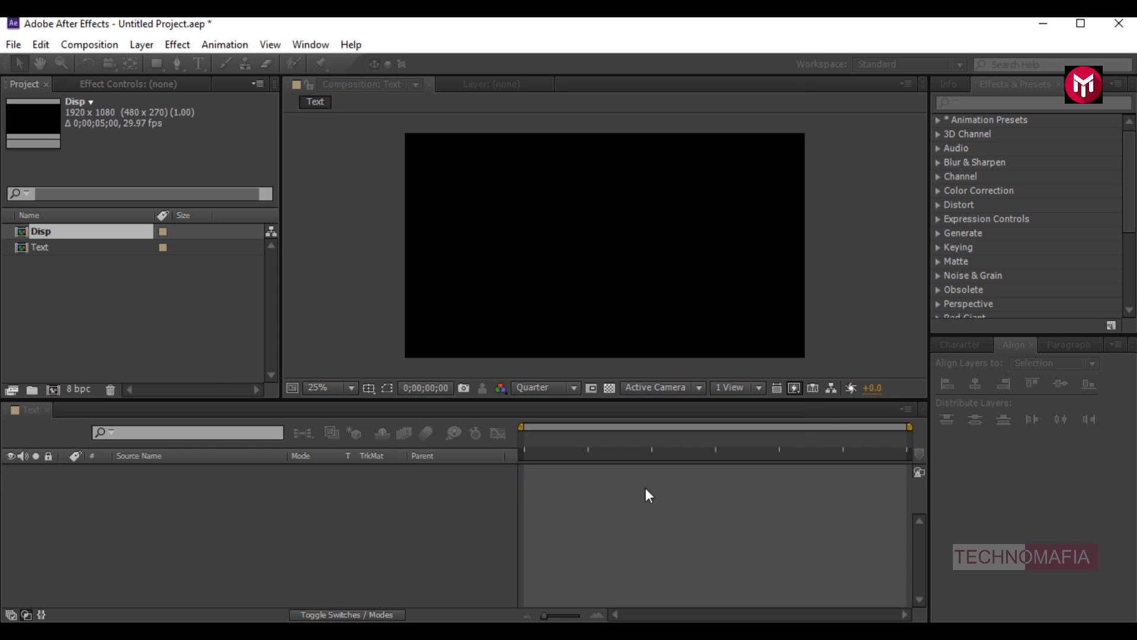
- Import the BG and Disp_map video files into the project
{"action": "right_click", "coordinate": [136, 316]}
{"action": "mouse_move", "coordinate": [251, 382]}
{"action": "left_click", "coordinate": [375, 383]}
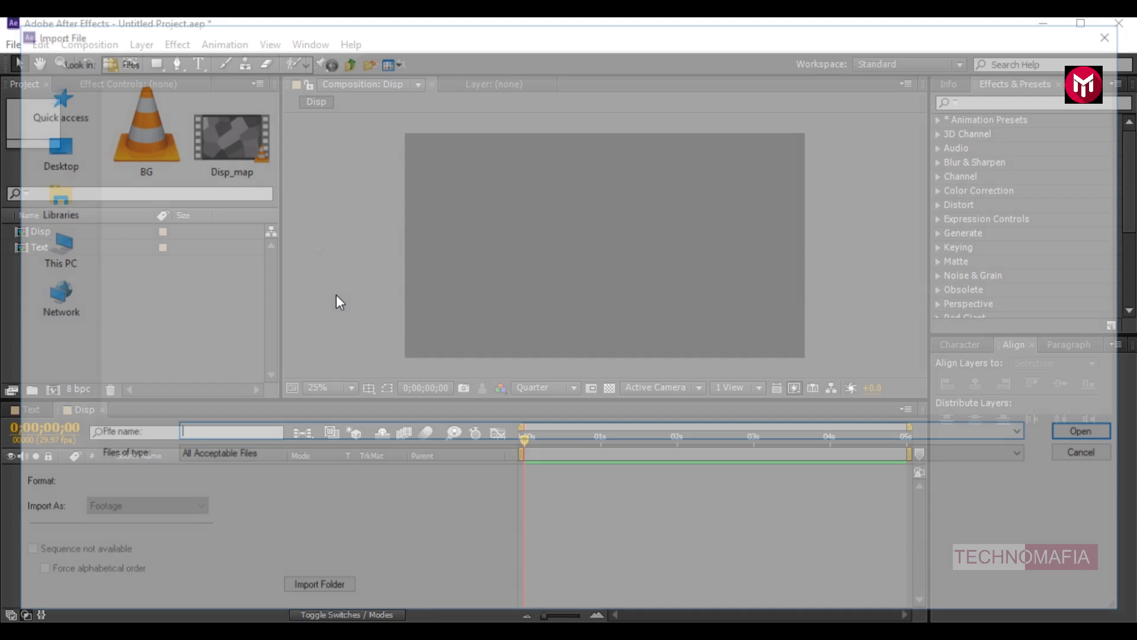
{"action": "left_click_drag", "start_coordinate": [285, 199], "coordinate": [99, 102]}
{"action": "left_click", "coordinate": [1094, 434]}
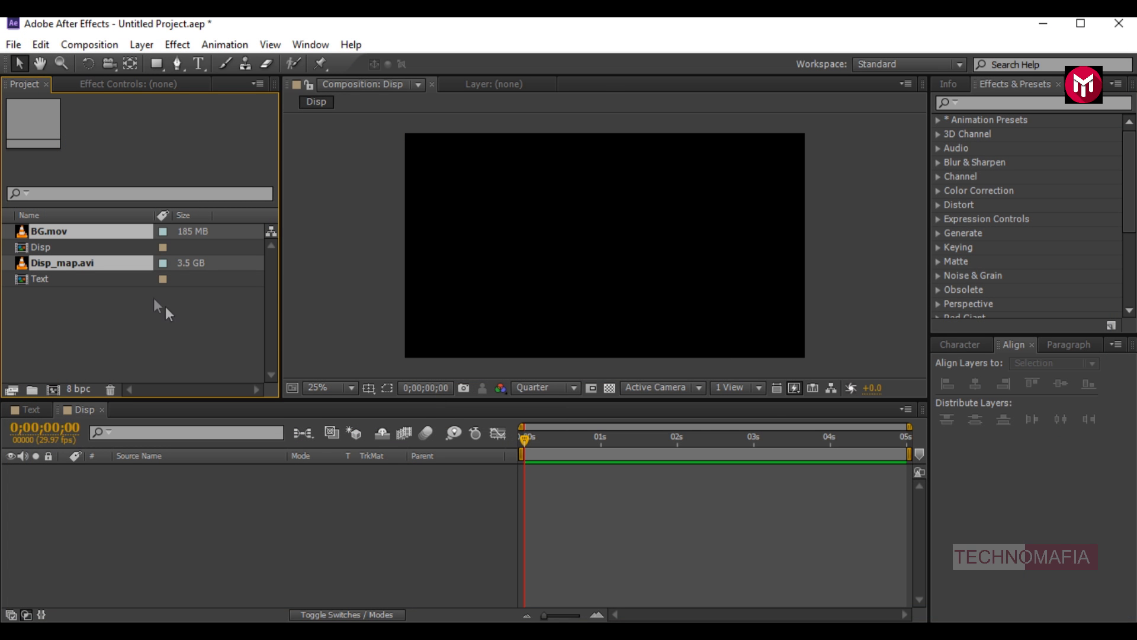
{"action": "left_click", "coordinate": [130, 310]}
- Add the Disp_map.avi footage to the Disp composition as a layer
{"action": "left_click", "coordinate": [54, 261]}
{"action": "left_click_drag", "start_coordinate": [54, 261], "coordinate": [133, 475]}
{"action": "left_click", "coordinate": [127, 504]}
- Create a new 1920 x 1080, five-second composition named Background
{"action": "left_click", "coordinate": [59, 391]}
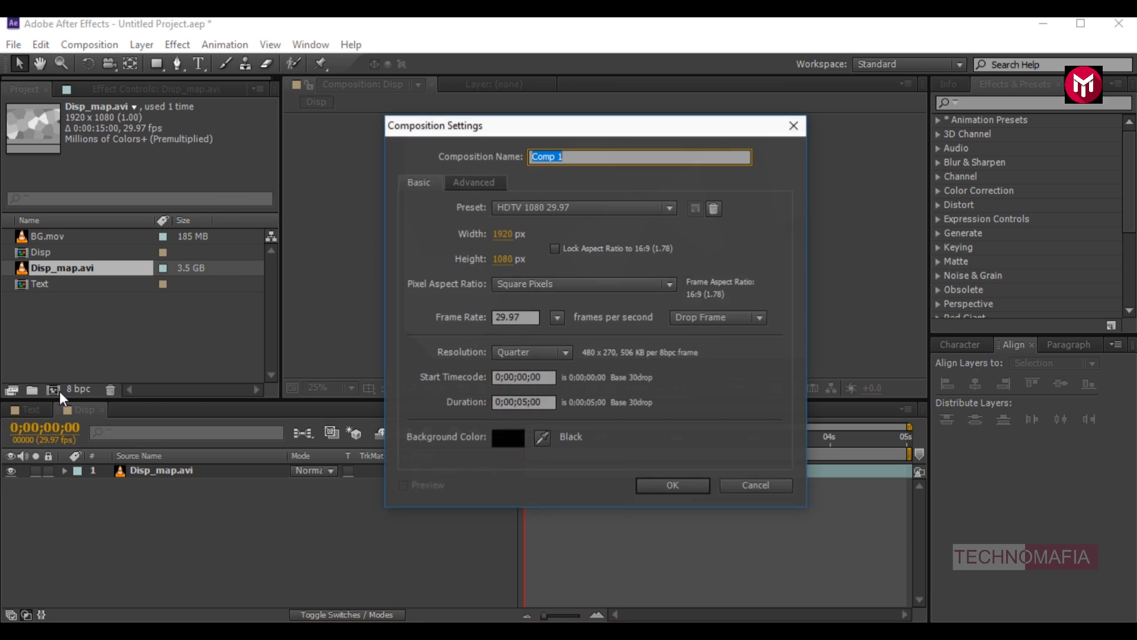
{"action": "type", "text": "Background"}
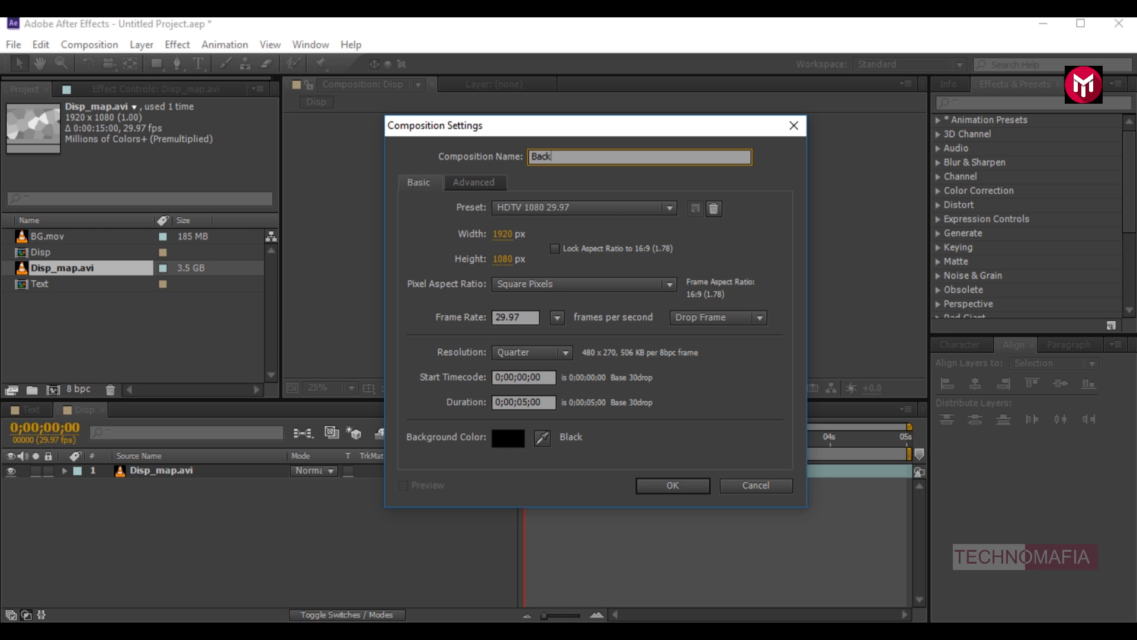
{"action": "left_click", "coordinate": [662, 483]}
- Add a white 1920 x 1080 solid named BG to the Background composition
{"action": "right_click", "coordinate": [346, 503]}
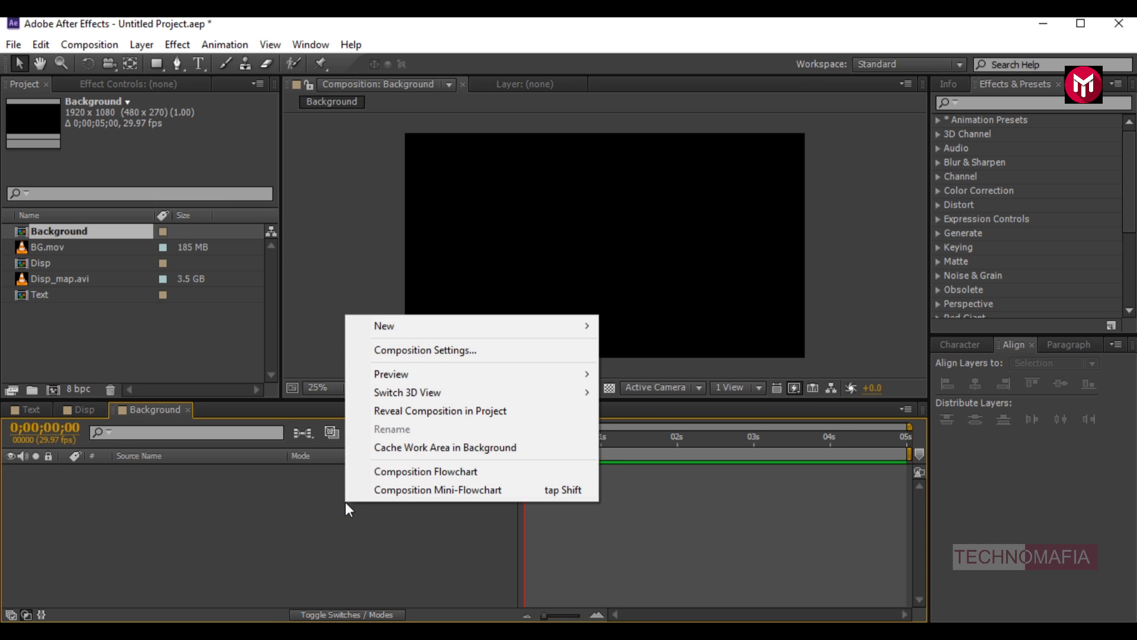
{"action": "mouse_move", "coordinate": [464, 332]}
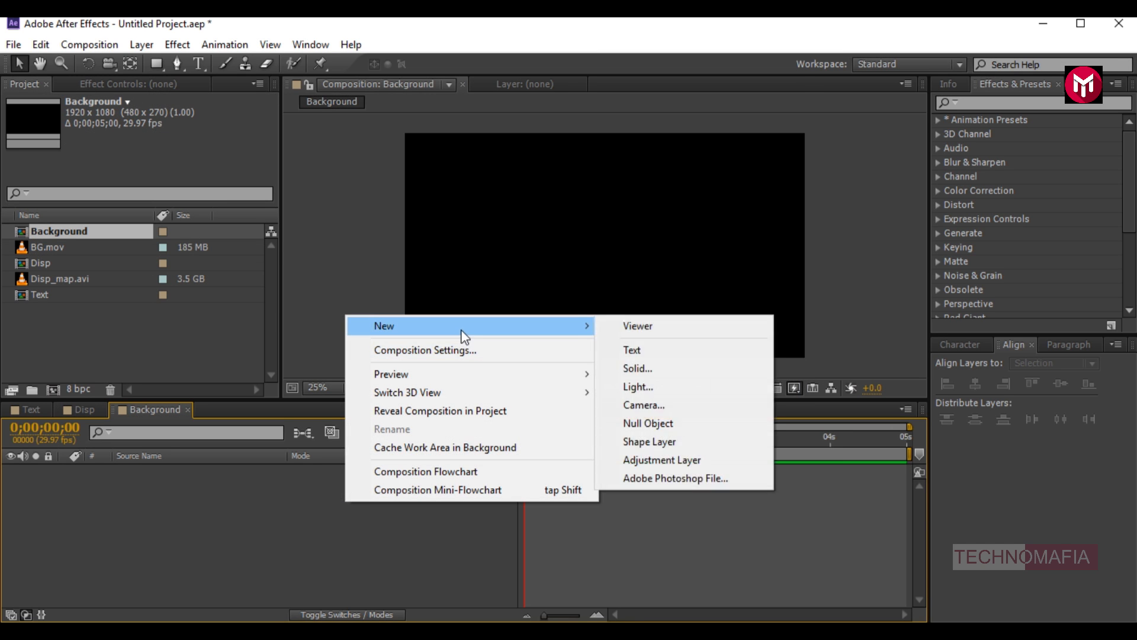
{"action": "left_click", "coordinate": [651, 367]}
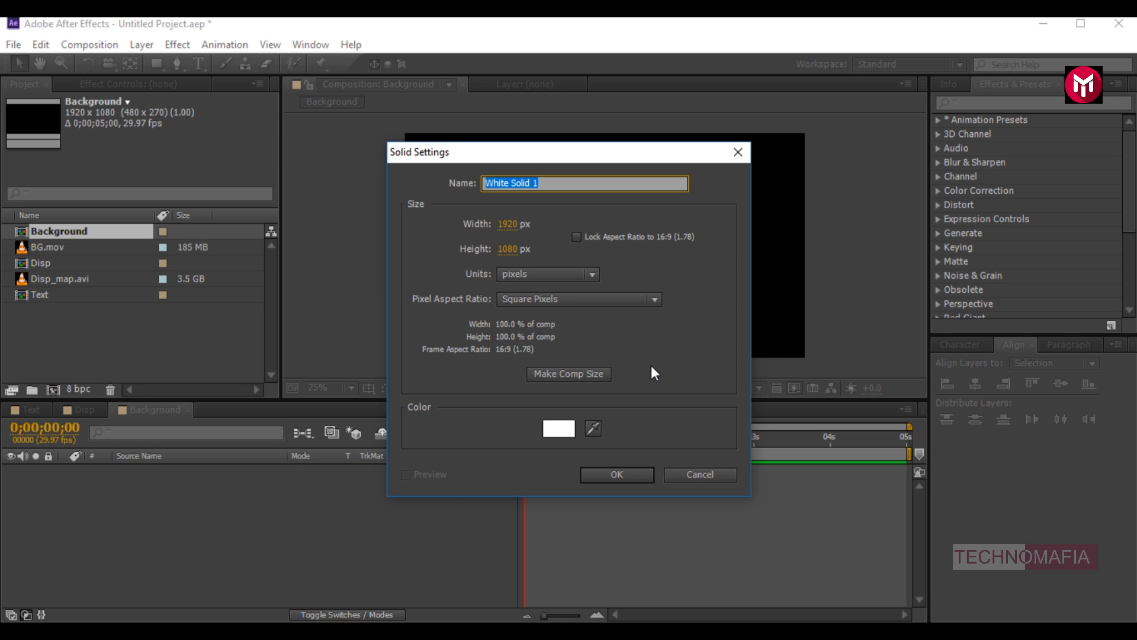
{"action": "type", "text": "BG"}
{"action": "left_click", "coordinate": [609, 473]}
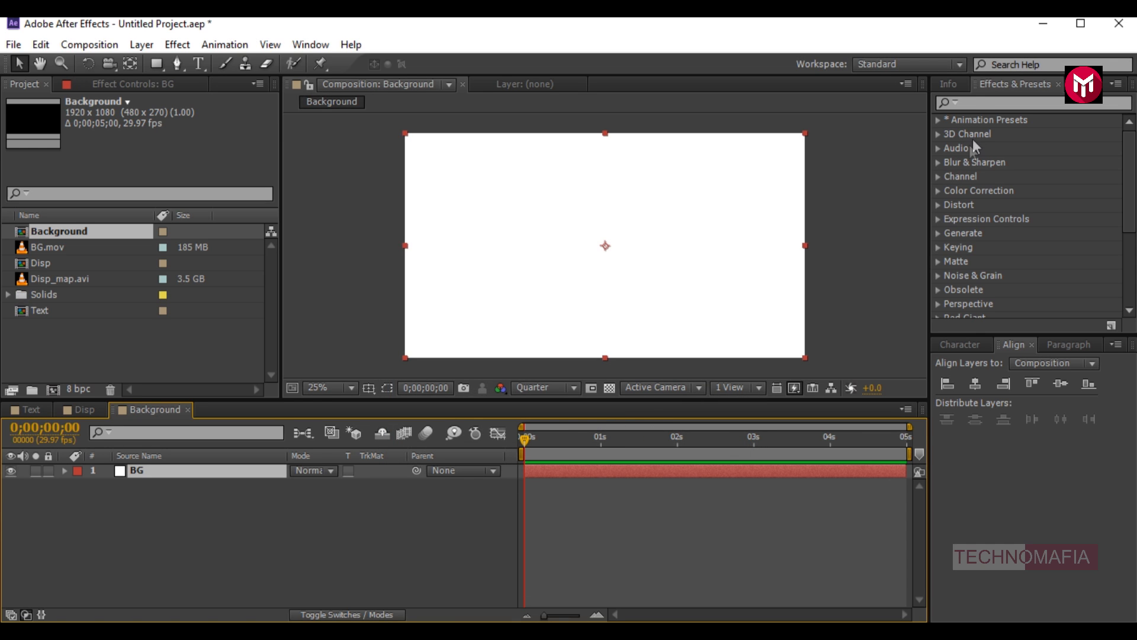
- Find the Ramp effect and apply it to the BG solid
{"action": "left_click", "coordinate": [977, 103]}
{"action": "type", "text": "ramp"}
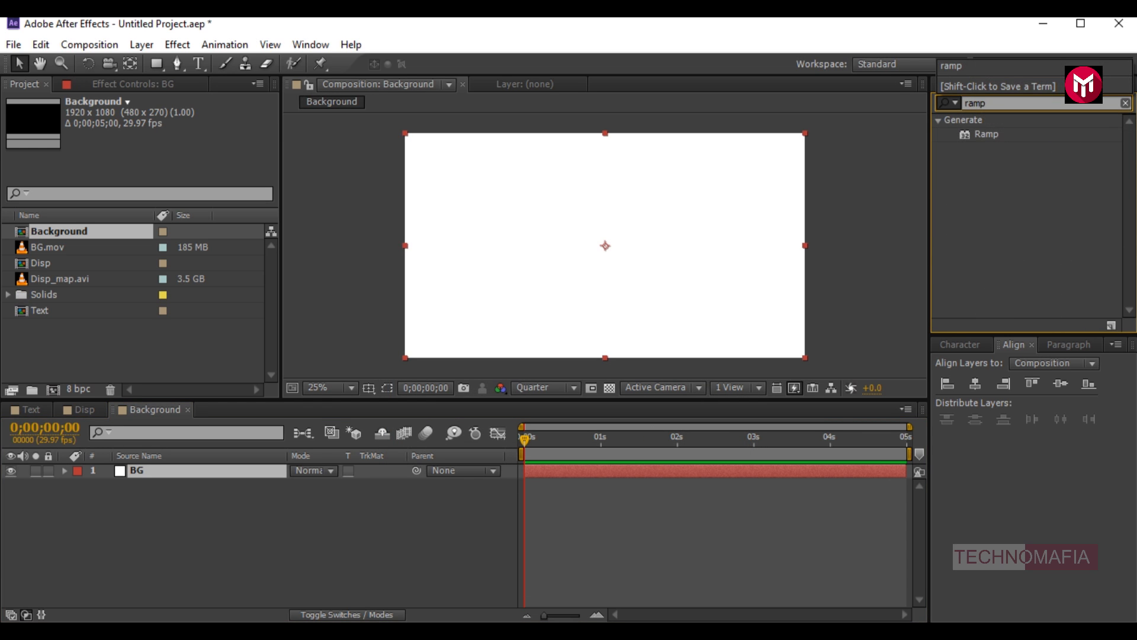
{"action": "double_click", "coordinate": [986, 133]}
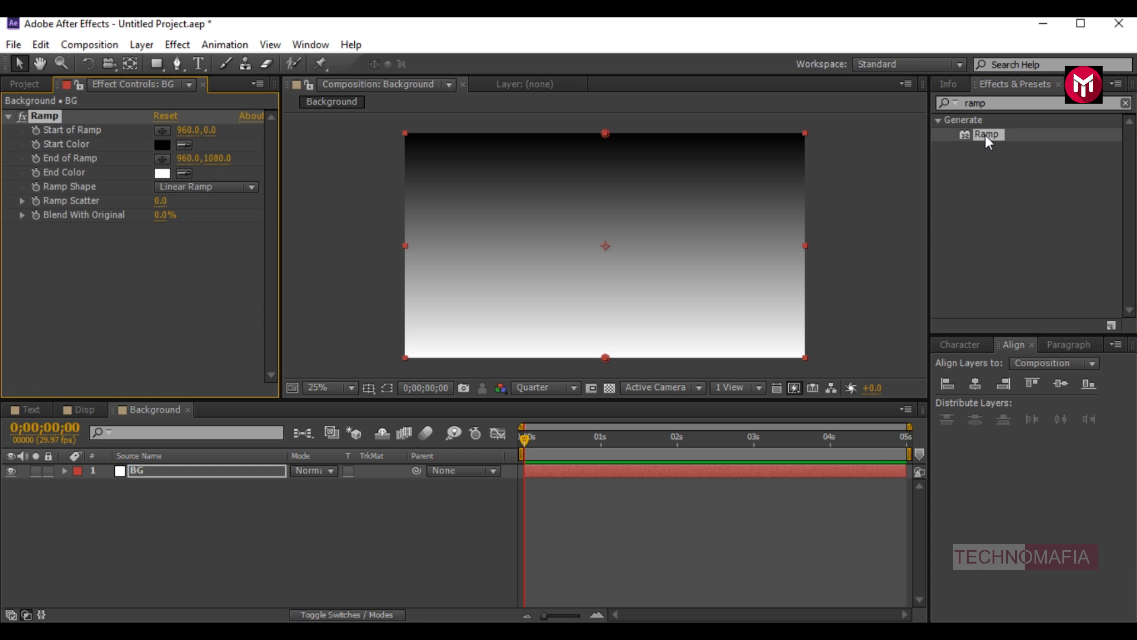
- Set the Ramp effect's shape to Radial Ramp and its Ramp Scatter to 300
{"action": "left_click", "coordinate": [171, 187]}
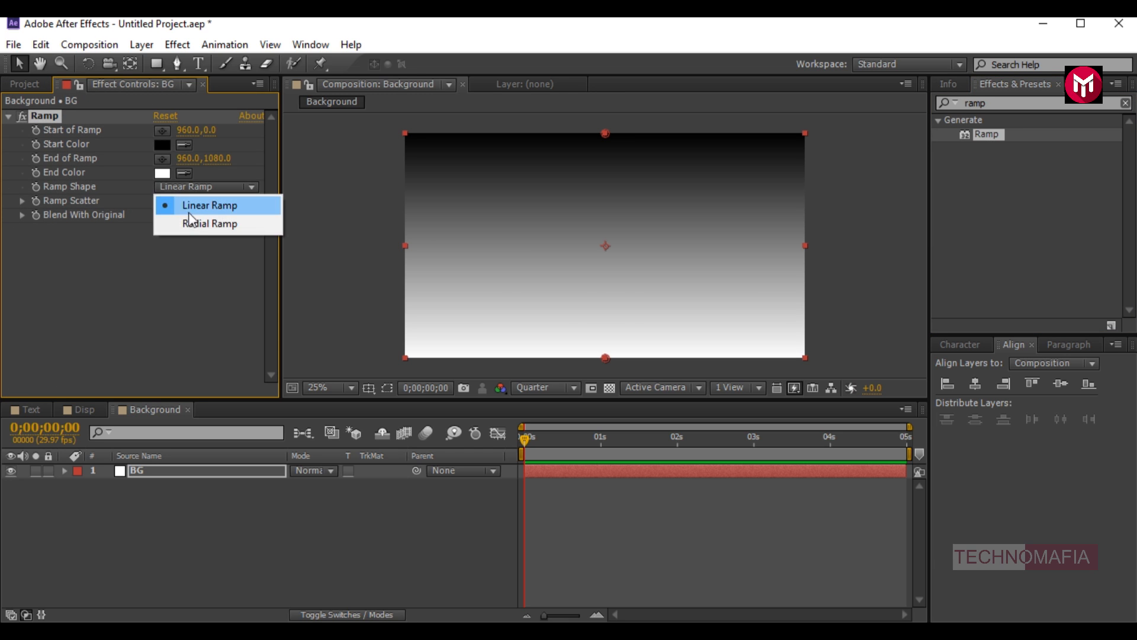
{"action": "left_click", "coordinate": [192, 222]}
{"action": "left_click", "coordinate": [169, 202]}
{"action": "type", "text": "30"}
{"action": "key", "text": "Return"}
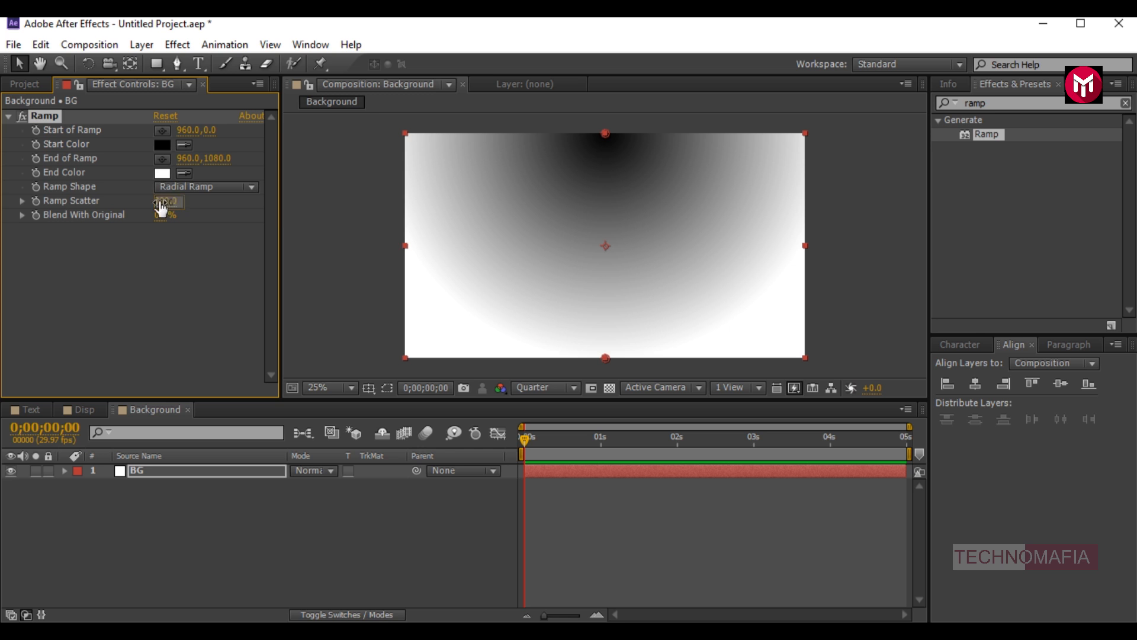
{"action": "left_click", "coordinate": [169, 254]}
- Set the Ramp's End Color to black (000000) and its Start Color to dark blue (021530)
{"action": "left_click", "coordinate": [162, 174]}
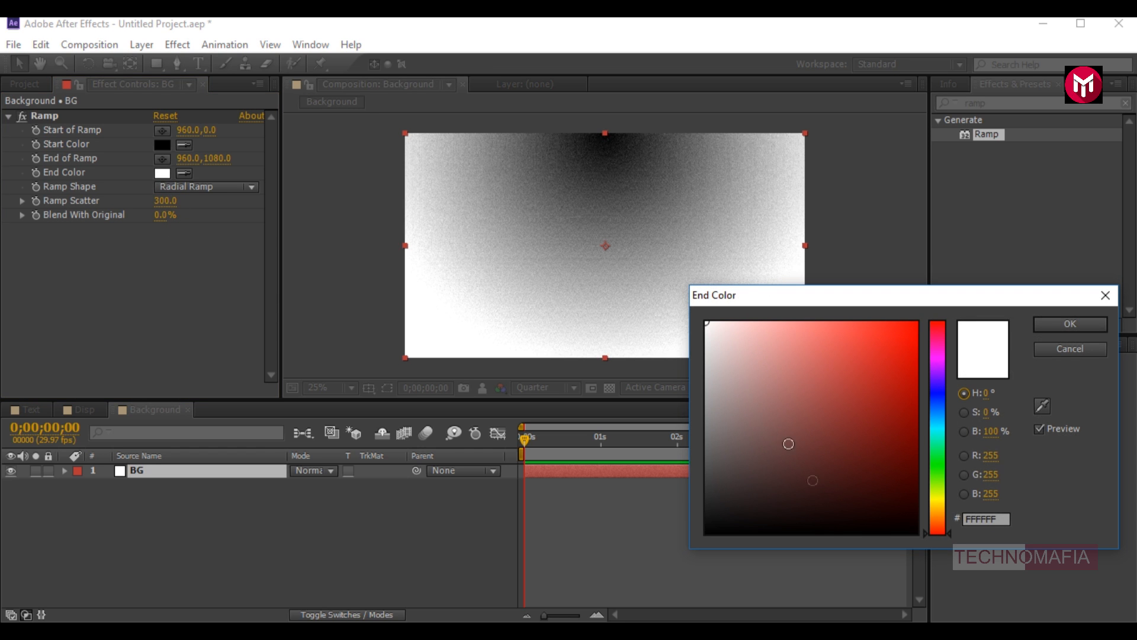
{"action": "left_click", "coordinate": [828, 526]}
{"action": "left_click", "coordinate": [1040, 324]}
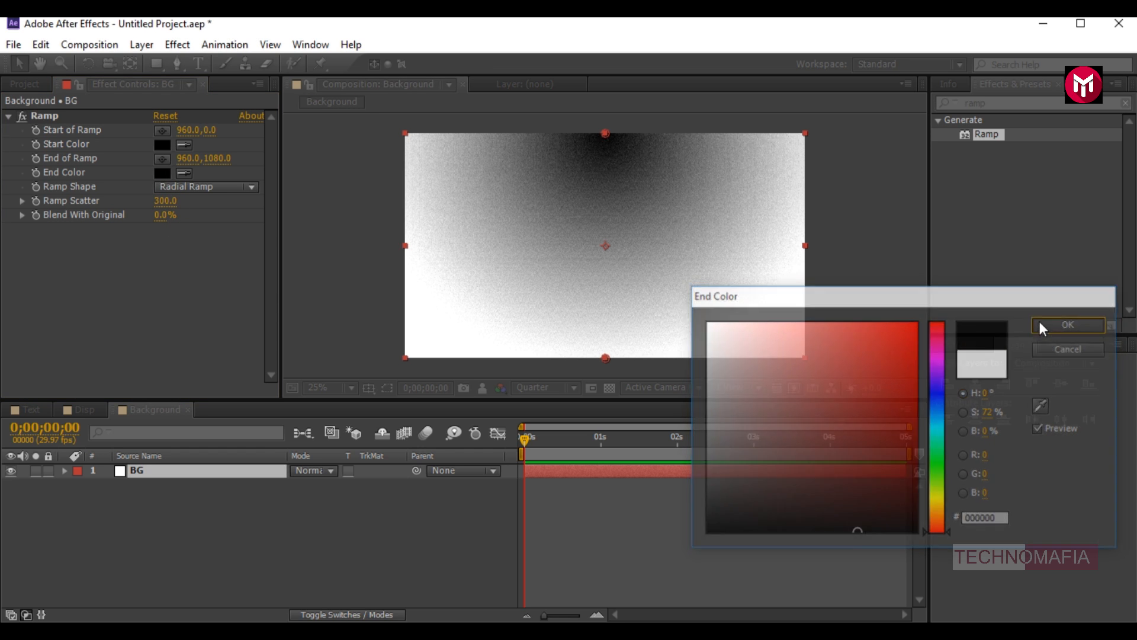
{"action": "left_click", "coordinate": [161, 144]}
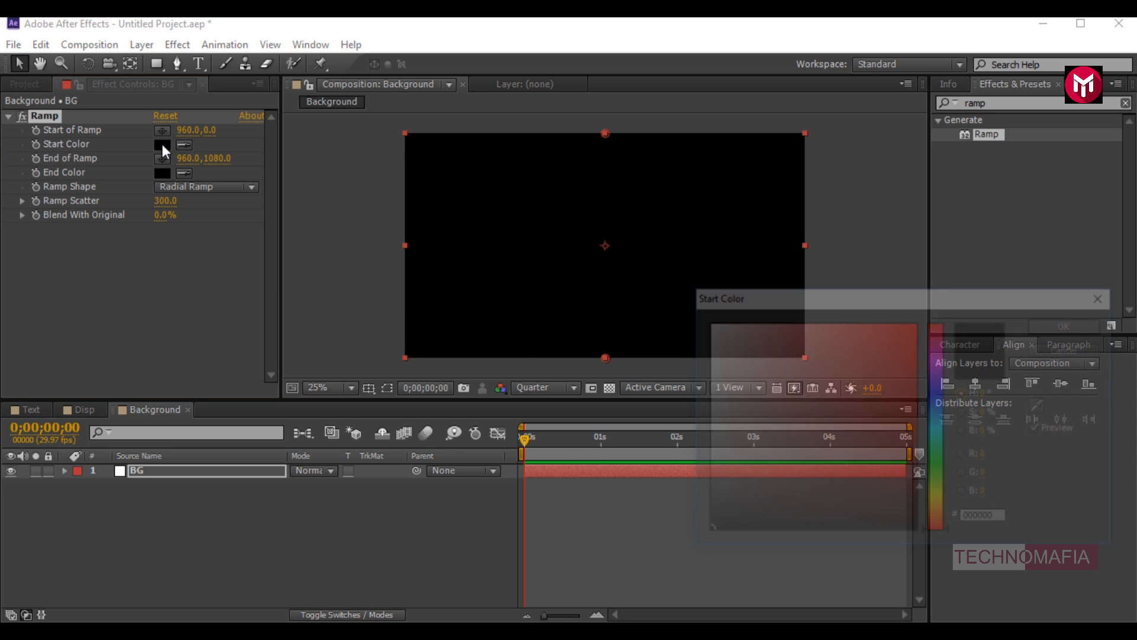
{"action": "left_click", "coordinate": [933, 406]}
{"action": "left_click", "coordinate": [906, 493]}
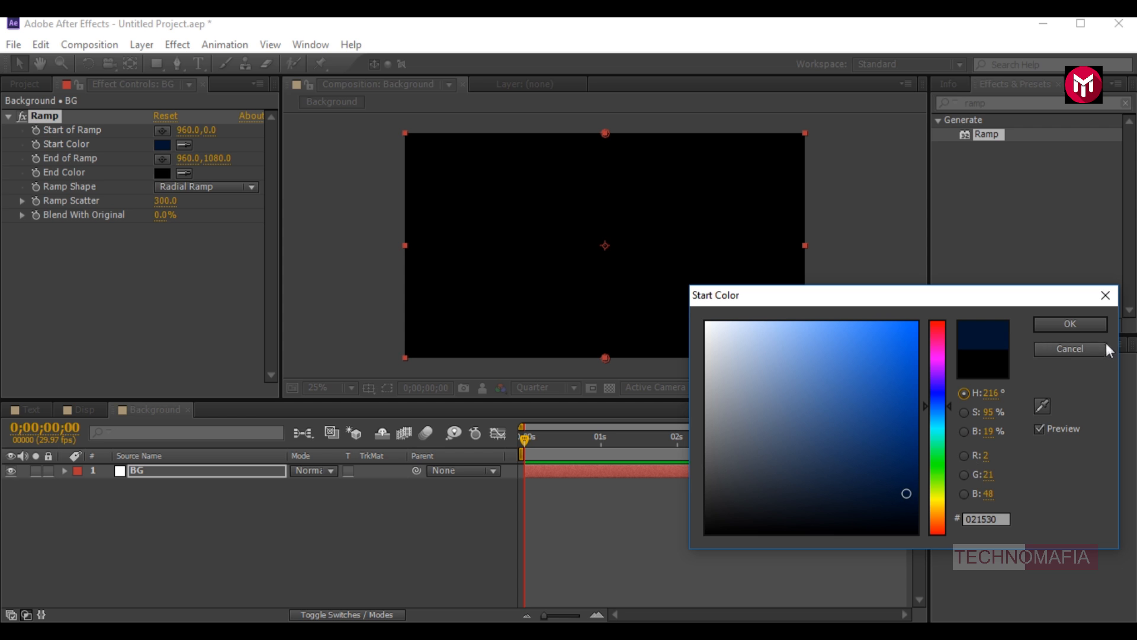
{"action": "left_click", "coordinate": [1060, 324]}
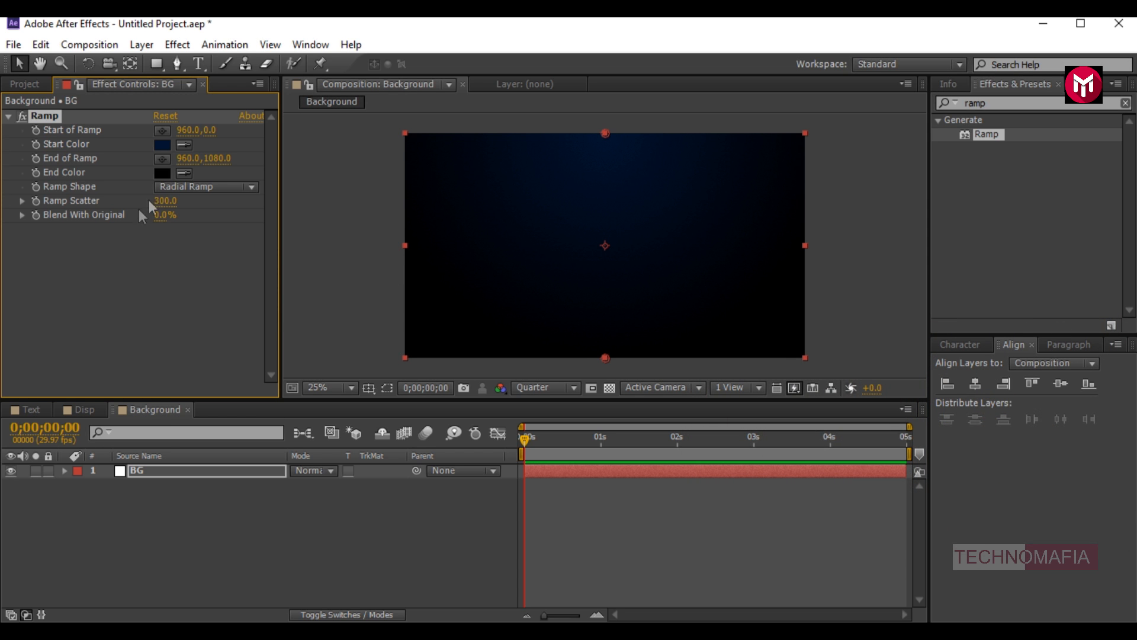
- Add the BG.mov footage to the Background composition above the BG solid
{"action": "left_click", "coordinate": [18, 84]}
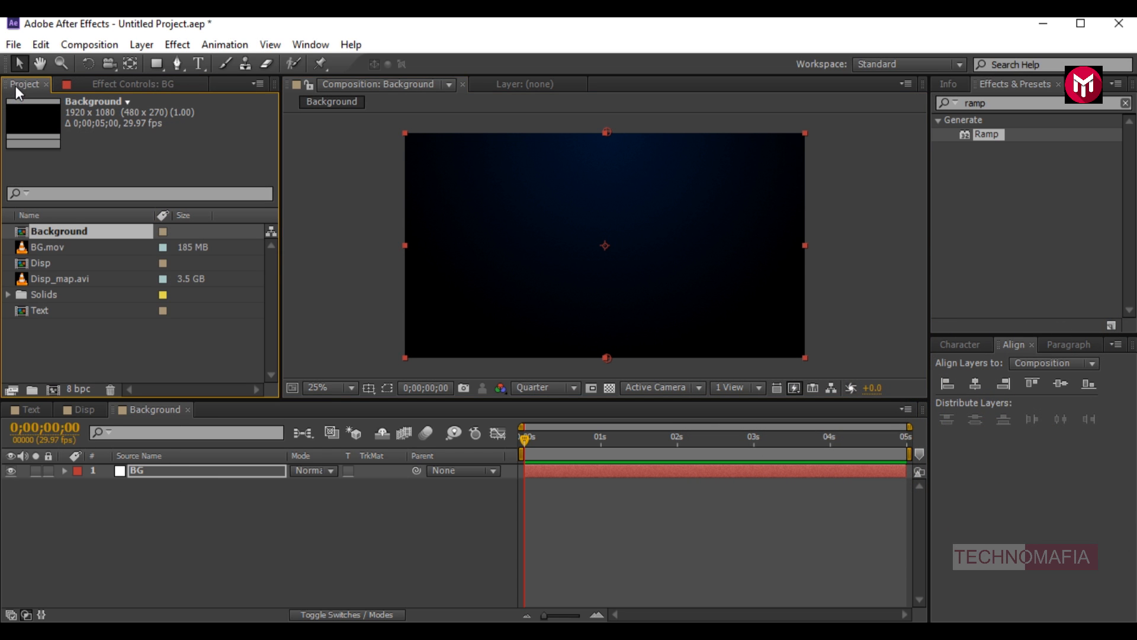
{"action": "left_click", "coordinate": [40, 250]}
{"action": "left_click_drag", "start_coordinate": [41, 250], "coordinate": [151, 467]}
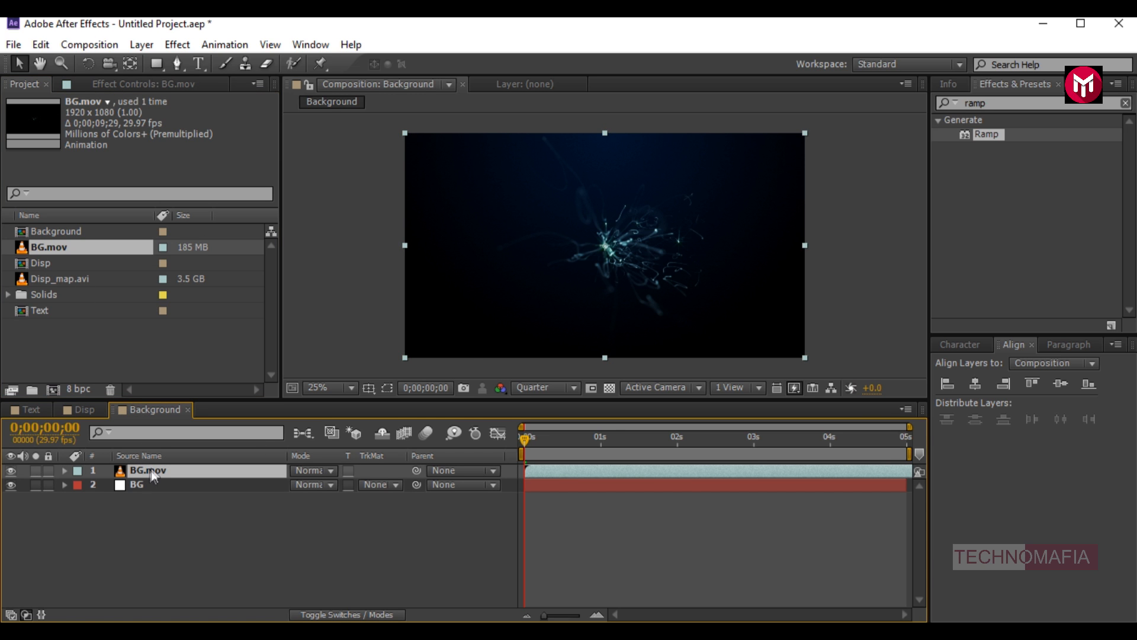
{"action": "left_click", "coordinate": [151, 493]}
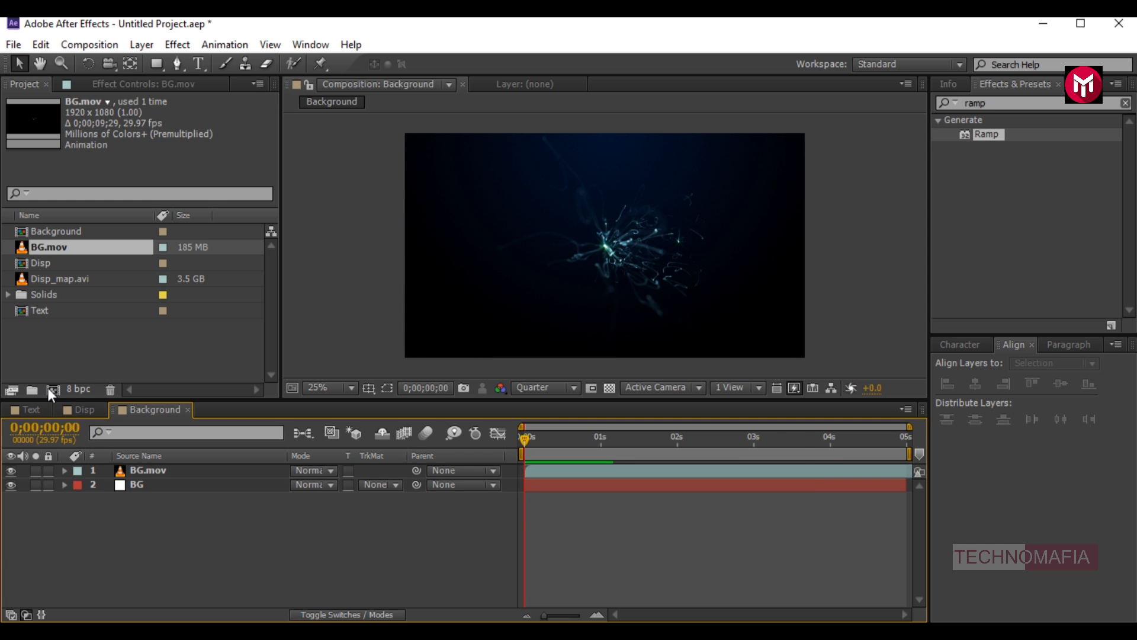
- Create a new 1920 x 1080, five-second composition named Intro
{"action": "left_click", "coordinate": [48, 388]}
{"action": "type", "text": "INtro"}
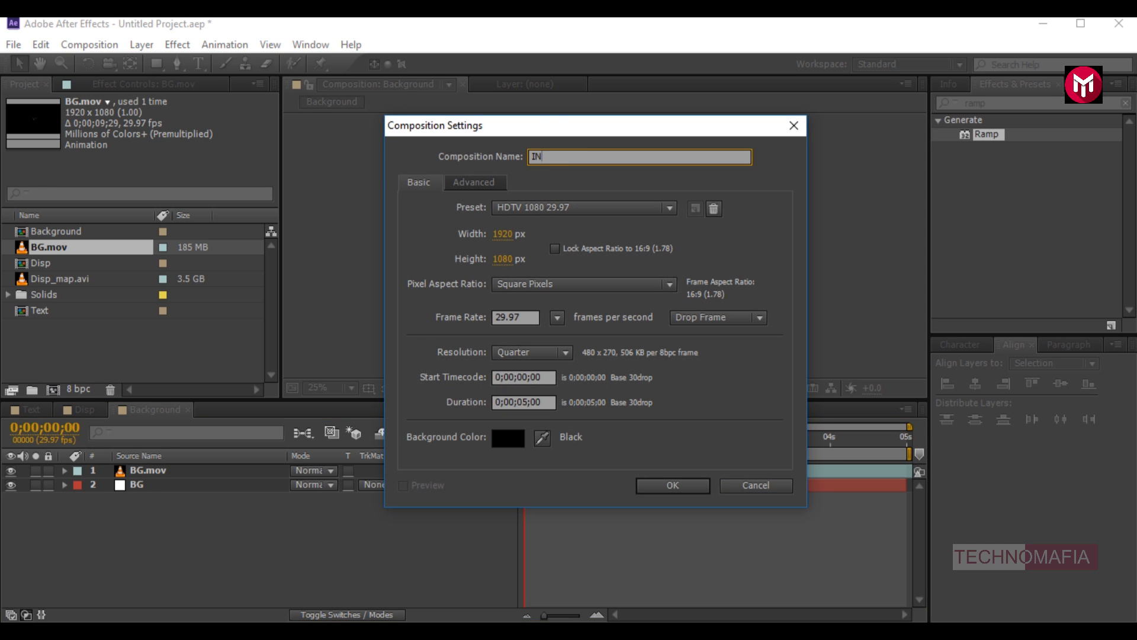
{"action": "key", "text": "BackSpace"}
{"action": "key", "text": "BackSpace"}
{"action": "key", "text": "BackSpace"}
{"action": "key", "text": "BackSpace"}
{"action": "key", "text": "BackSpace"}
{"action": "type", "text": "Intro"}
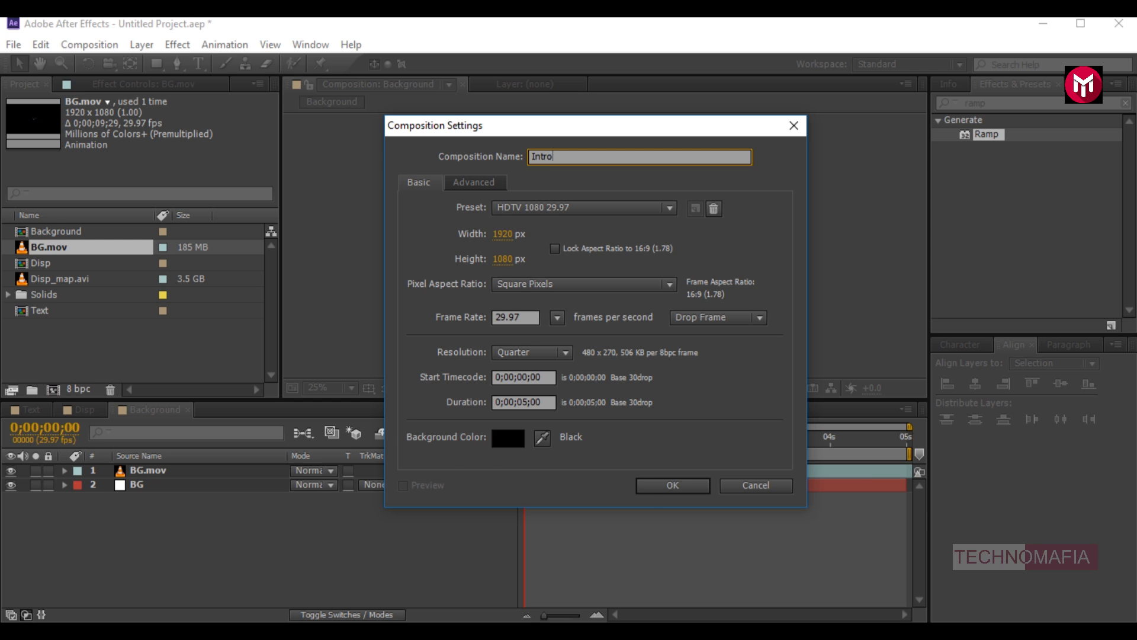
{"action": "left_click", "coordinate": [650, 482]}
{"action": "left_click", "coordinate": [83, 354]}
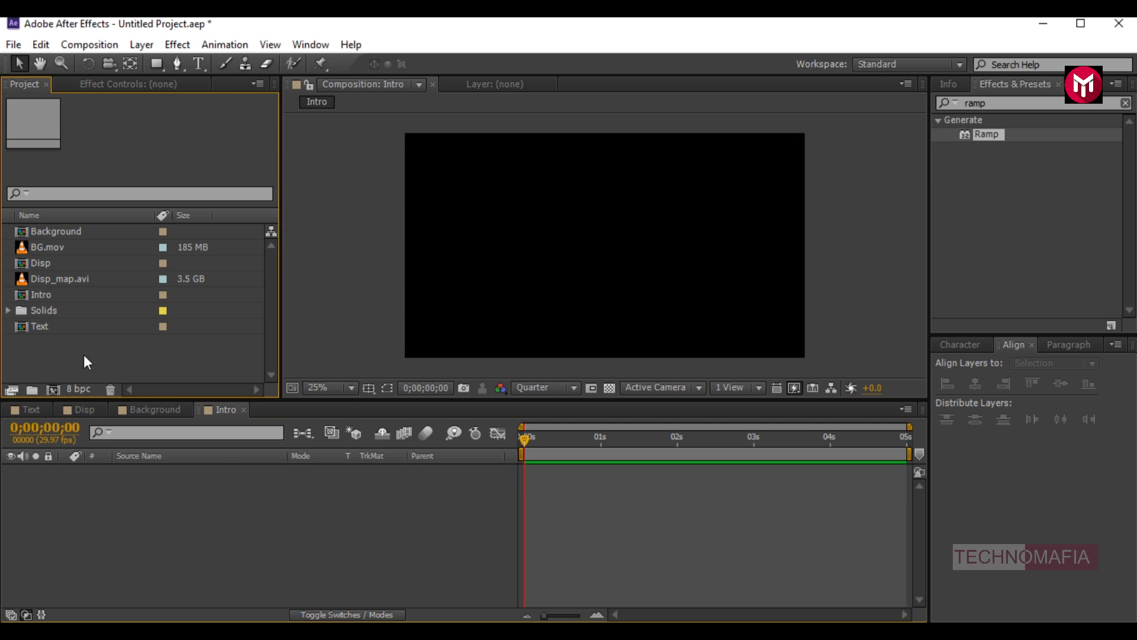
- Place the Background, Disp and Text compositions in Intro, with Text on top and Background at the bottom
{"action": "left_click", "coordinate": [52, 231]}
{"action": "left_click_drag", "start_coordinate": [53, 235], "coordinate": [125, 509]}
{"action": "left_click_drag", "start_coordinate": [47, 264], "coordinate": [155, 464]}
{"action": "left_click_drag", "start_coordinate": [43, 326], "coordinate": [138, 464]}
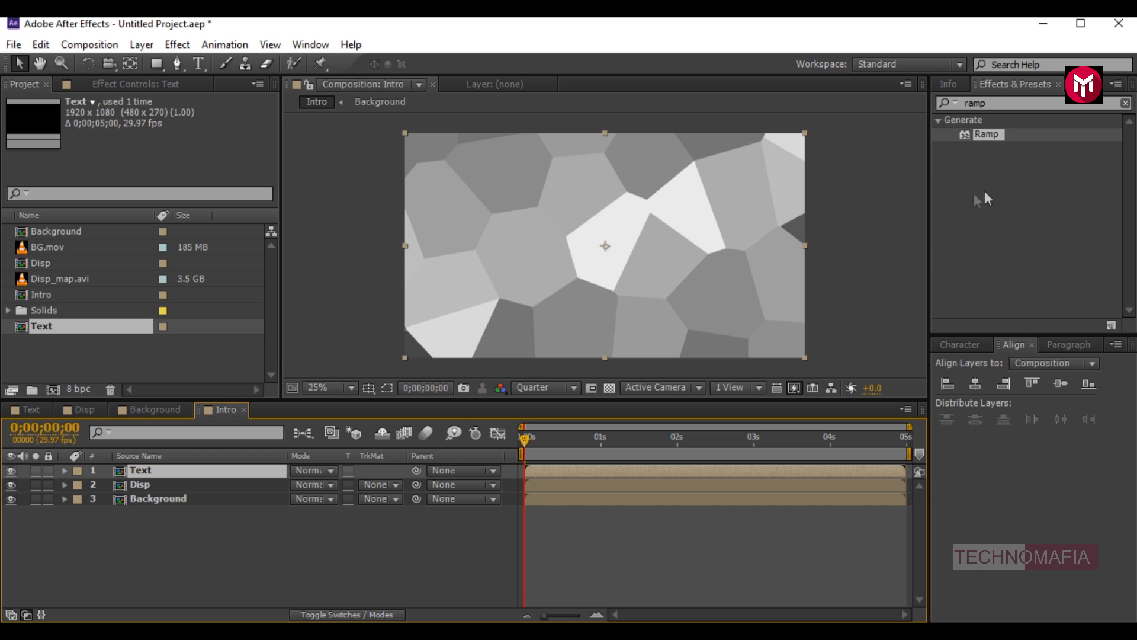
- Apply the Fill effect to the Text layer and set its color to white
{"action": "left_click", "coordinate": [962, 103]}
{"action": "type", "text": "fill"}
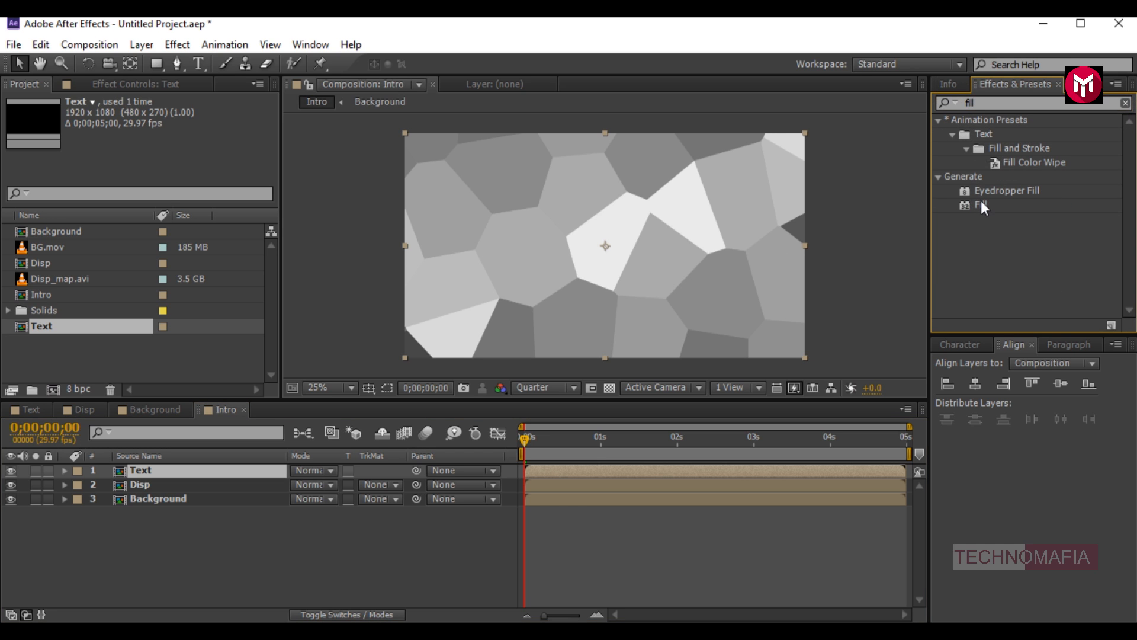
{"action": "double_click", "coordinate": [980, 205]}
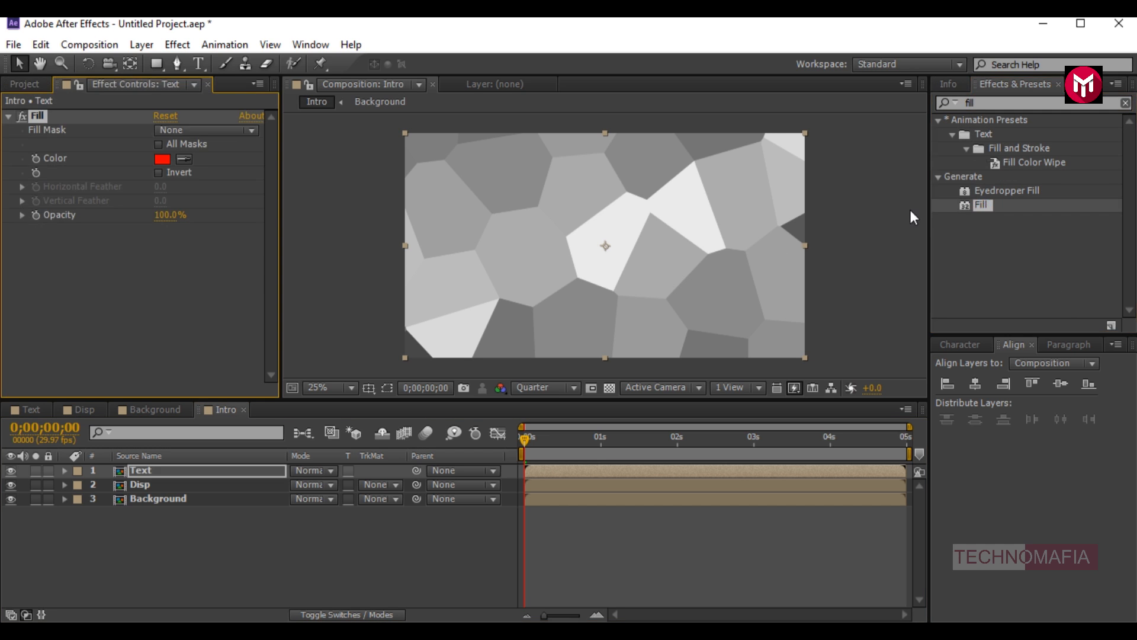
{"action": "left_click", "coordinate": [163, 159]}
{"action": "left_click_drag", "start_coordinate": [770, 347], "coordinate": [650, 311]}
{"action": "key", "text": "Return"}
- Apply the Displacement Map effect to the Text layer and use the Disp layer as its displacement map
{"action": "left_click", "coordinate": [975, 103]}
{"action": "type", "text": "disp"}
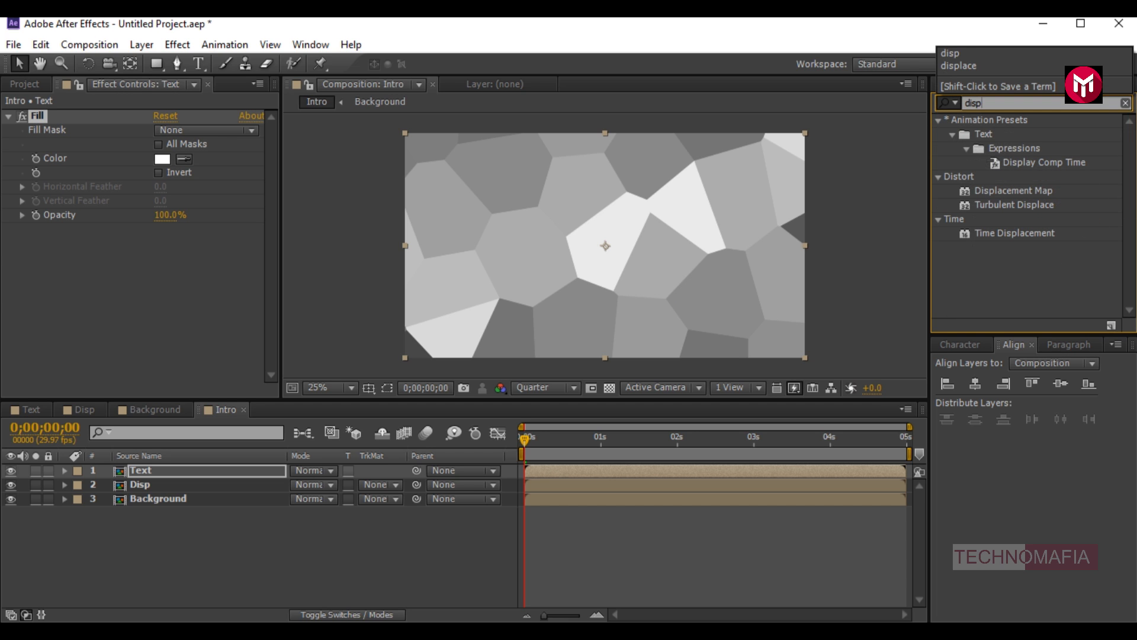
{"action": "double_click", "coordinate": [992, 192]}
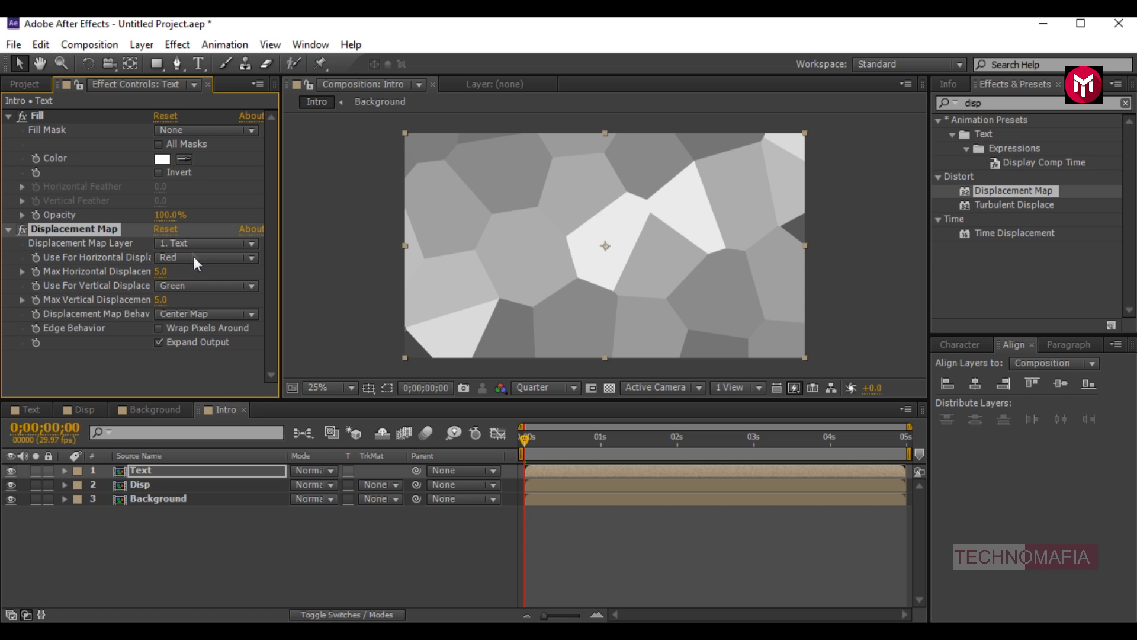
{"action": "left_click", "coordinate": [189, 244]}
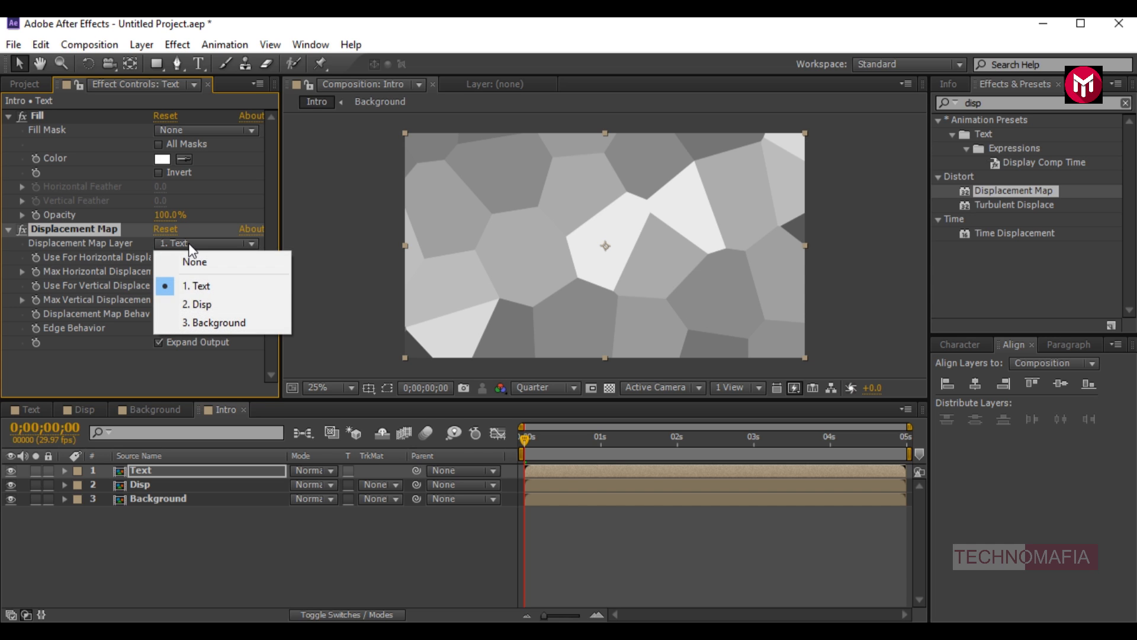
{"action": "left_click", "coordinate": [198, 308]}
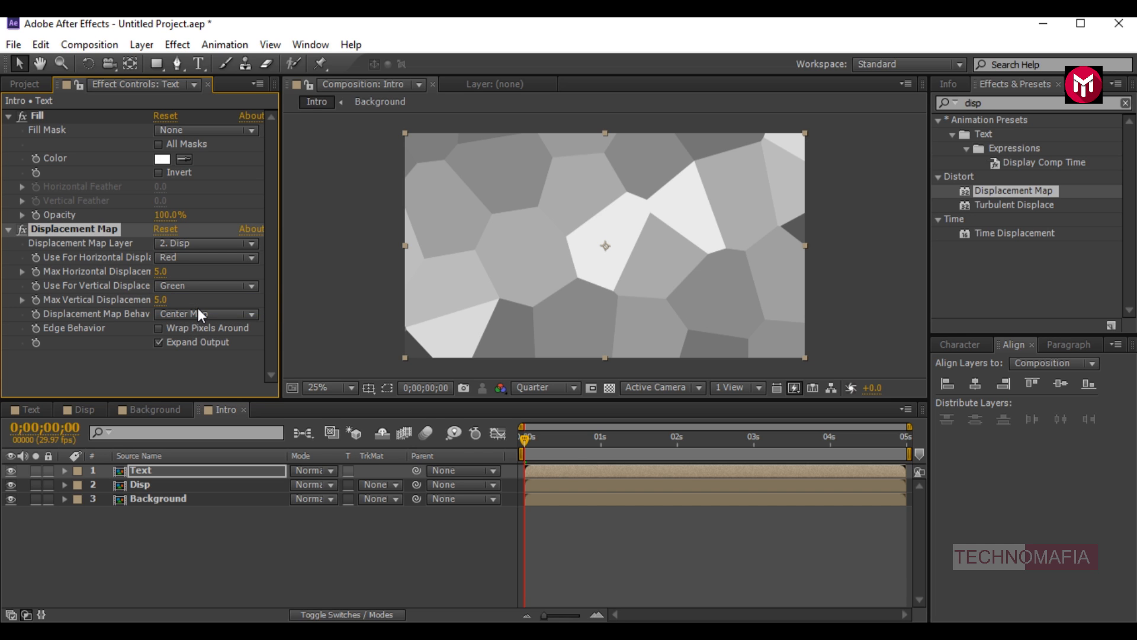
- Set the Displacement Map's horizontal displacement to use Luminance, with a maximum of 30
{"action": "left_click", "coordinate": [171, 257]}
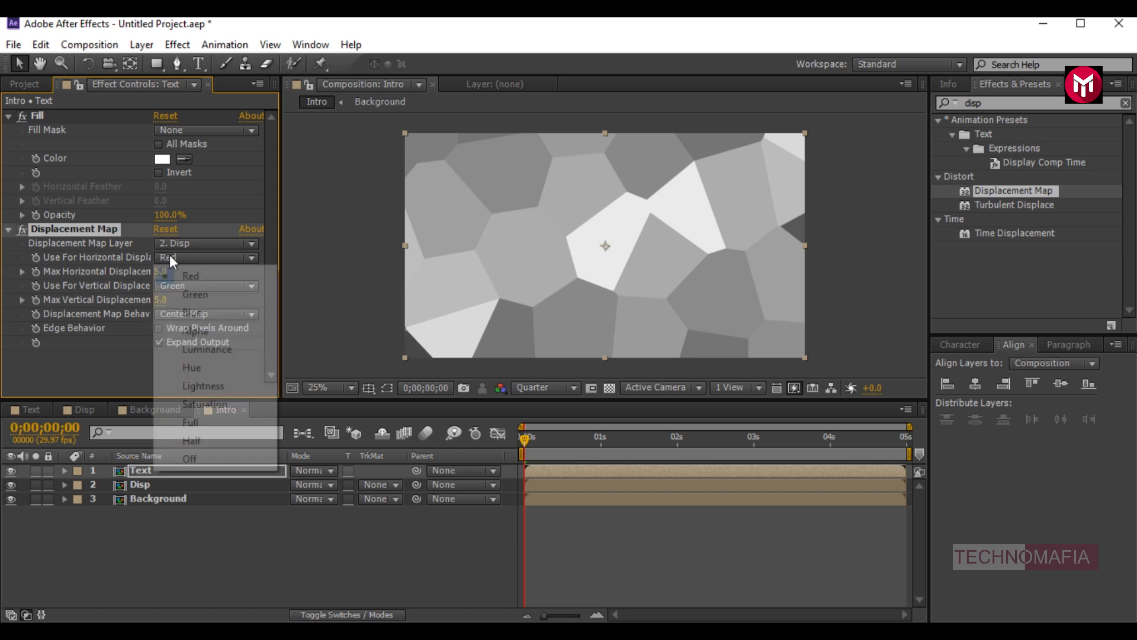
{"action": "left_click", "coordinate": [186, 351]}
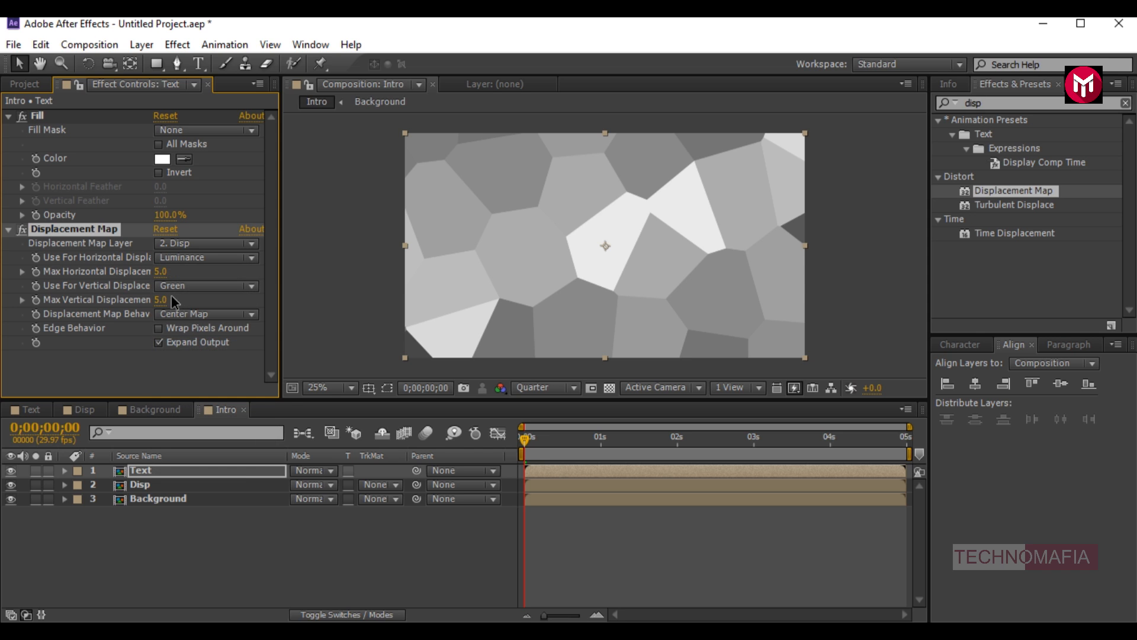
{"action": "left_click", "coordinate": [162, 271]}
{"action": "type", "text": "30"}
{"action": "key", "text": "Return"}
- Set the vertical displacement to use Luminance with a maximum of 0, and hide the Disp layer
{"action": "left_click", "coordinate": [172, 287]}
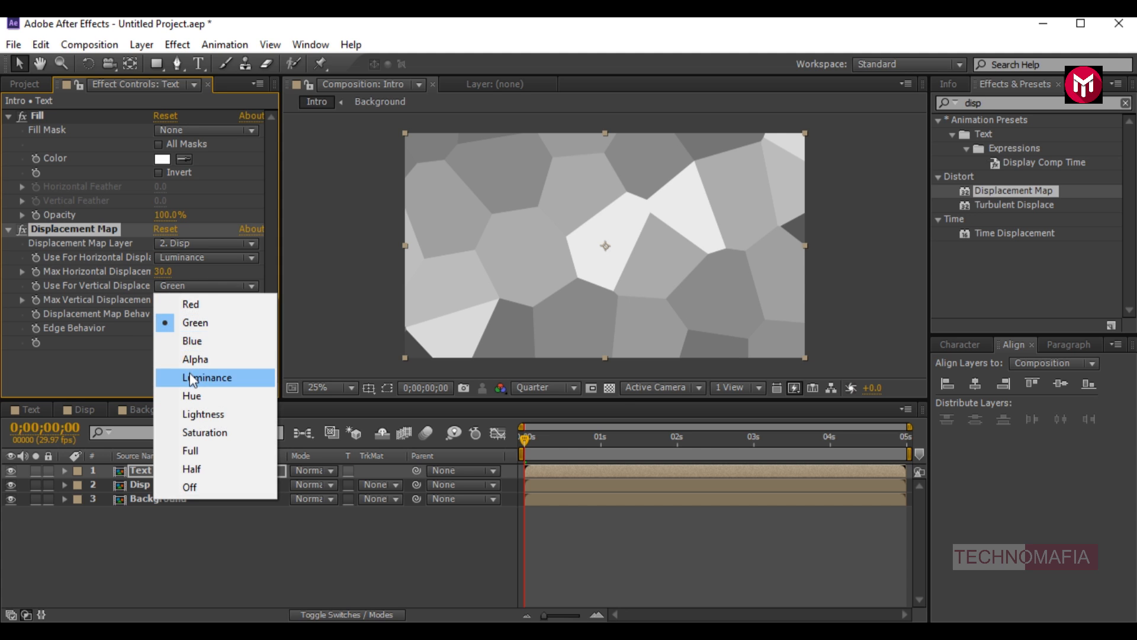
{"action": "left_click", "coordinate": [188, 376]}
{"action": "left_click", "coordinate": [161, 300]}
{"action": "type", "text": "0"}
{"action": "key", "text": "Return"}
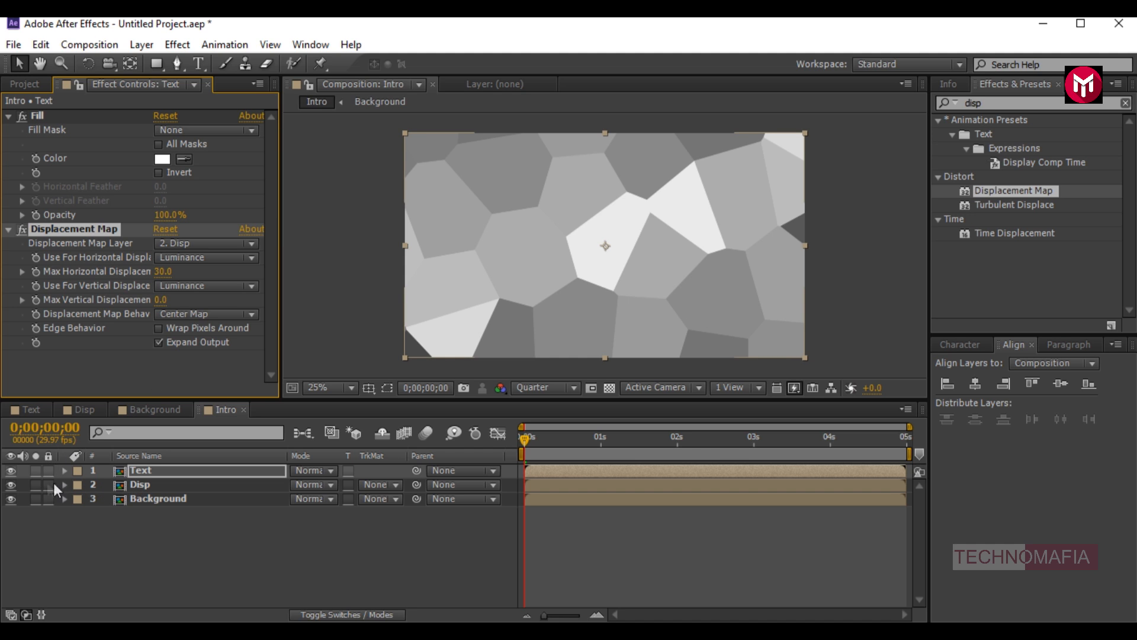
{"action": "left_click", "coordinate": [10, 484]}
- Keyframe the Text layer's opacity to fade from 100% at 4 seconds to 0% at the end of the composition
{"action": "key", "text": "t"}
{"action": "left_click", "coordinate": [169, 469]}
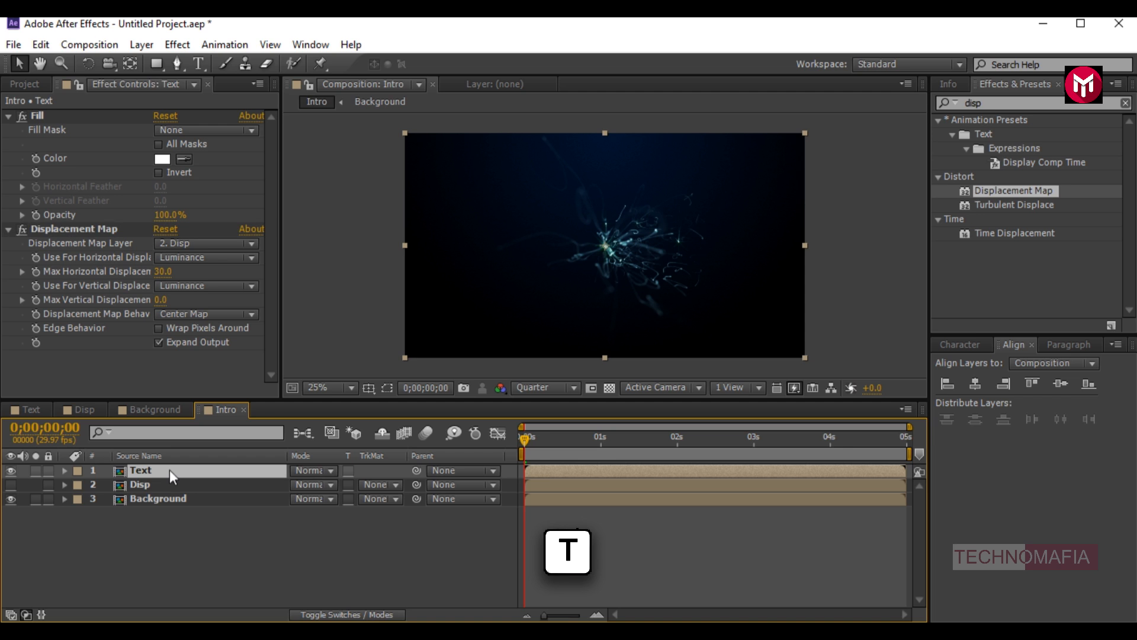
{"action": "key", "text": "t"}
{"action": "left_click", "coordinate": [829, 441]}
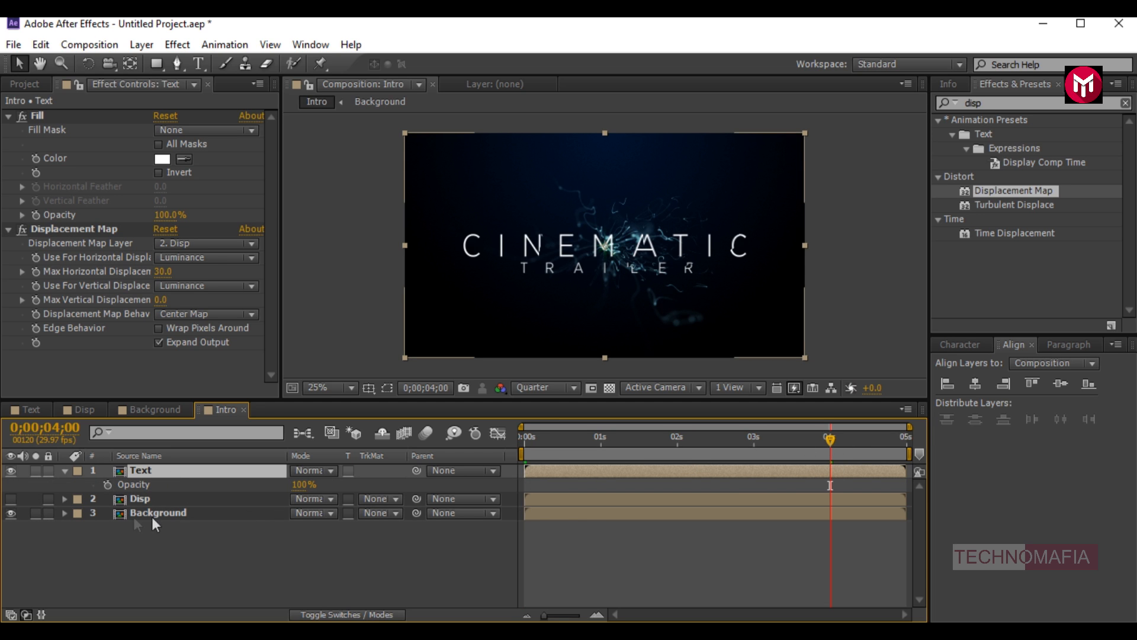
{"action": "left_click", "coordinate": [108, 486]}
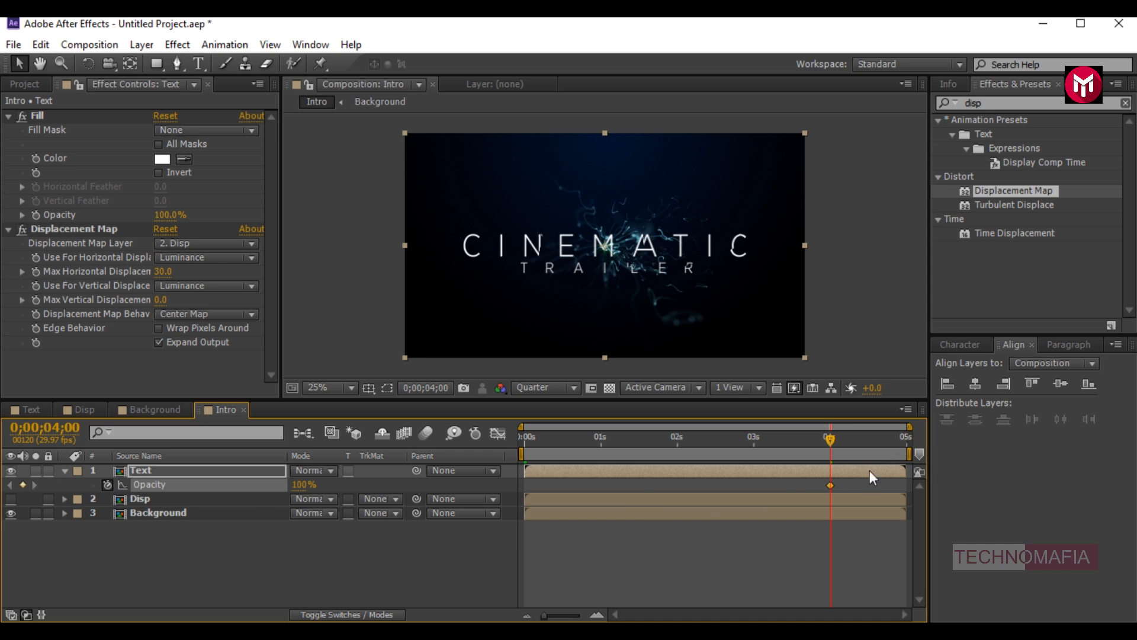
{"action": "left_click", "coordinate": [907, 439]}
{"action": "left_click", "coordinate": [303, 486]}
{"action": "type", "text": "0"}
{"action": "key", "text": "Return"}
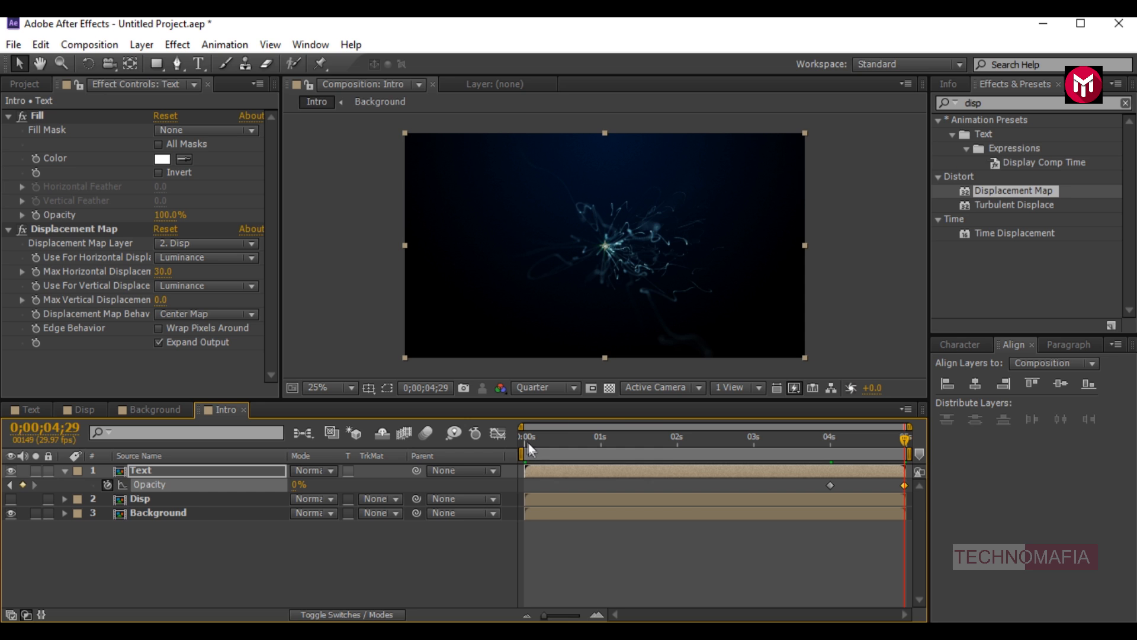
{"action": "left_click", "coordinate": [524, 438]}
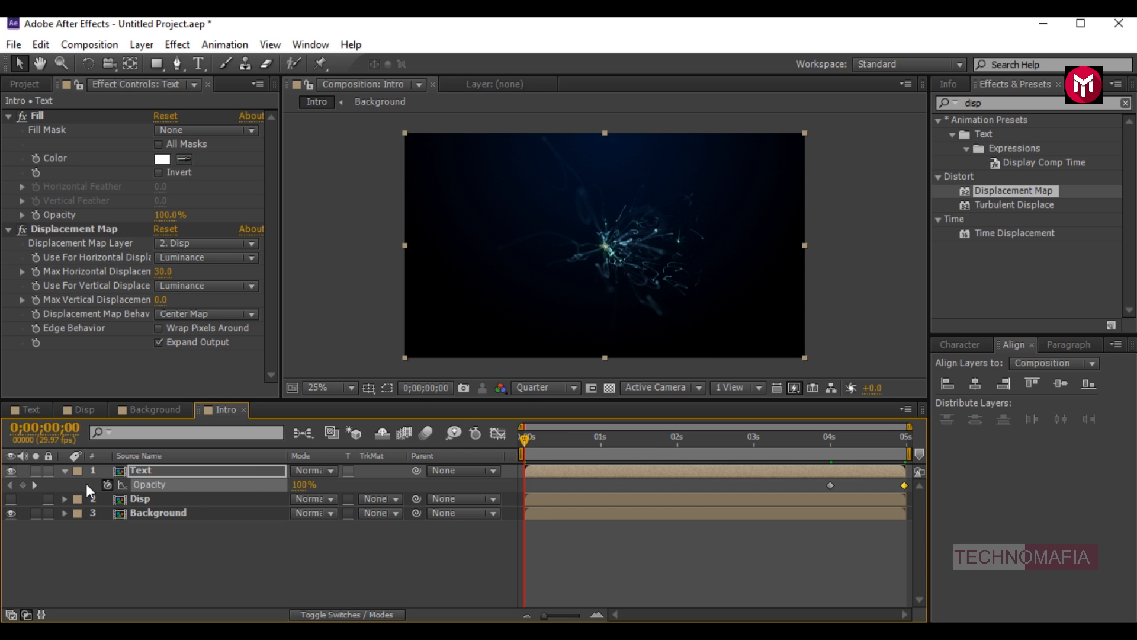
{"action": "left_click", "coordinate": [65, 471]}
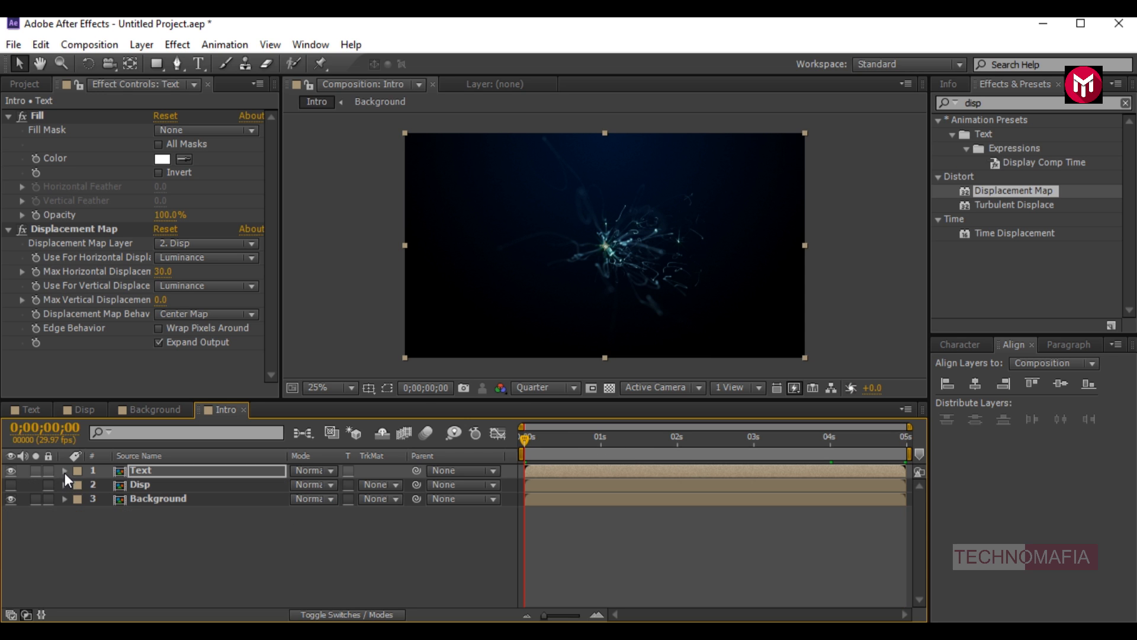
- Add an adjustment layer at the top of the Intro composition and apply the Fast Blur effect to it
{"action": "left_click", "coordinate": [134, 514]}
{"action": "right_click", "coordinate": [163, 535]}
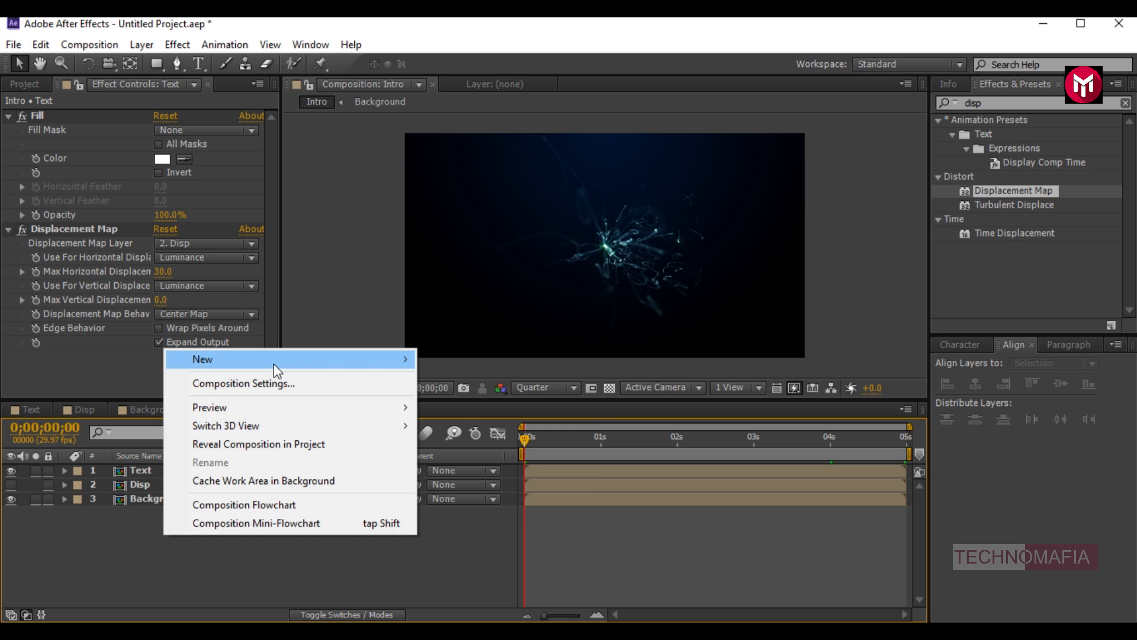
{"action": "mouse_move", "coordinate": [274, 364]}
{"action": "left_click", "coordinate": [471, 484]}
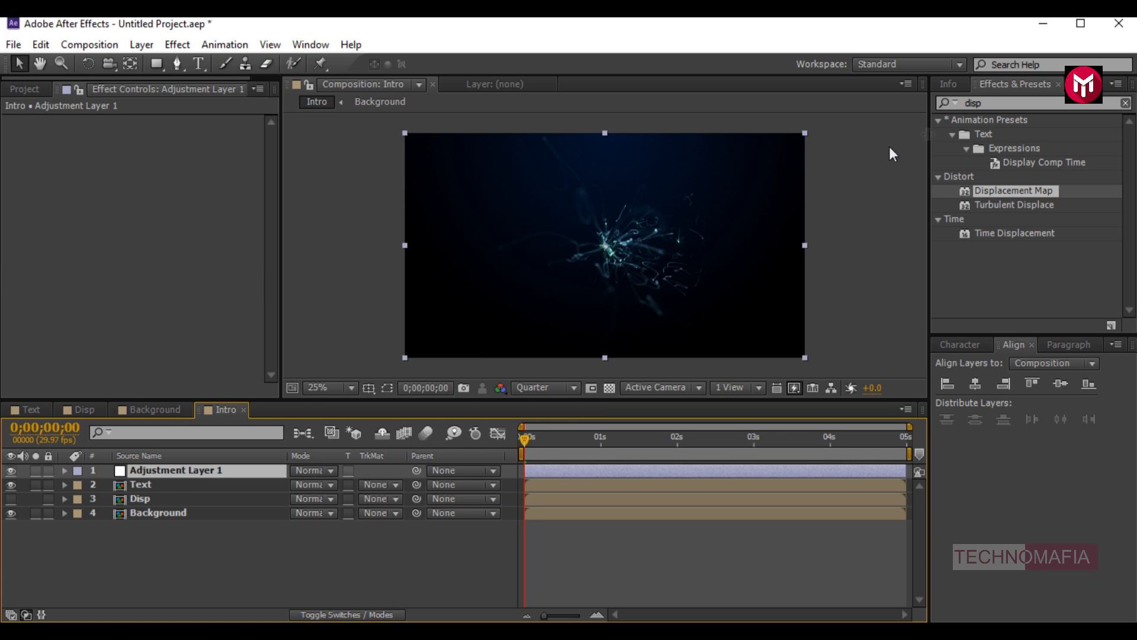
{"action": "double_click", "coordinate": [989, 105]}
{"action": "type", "text": "f"}
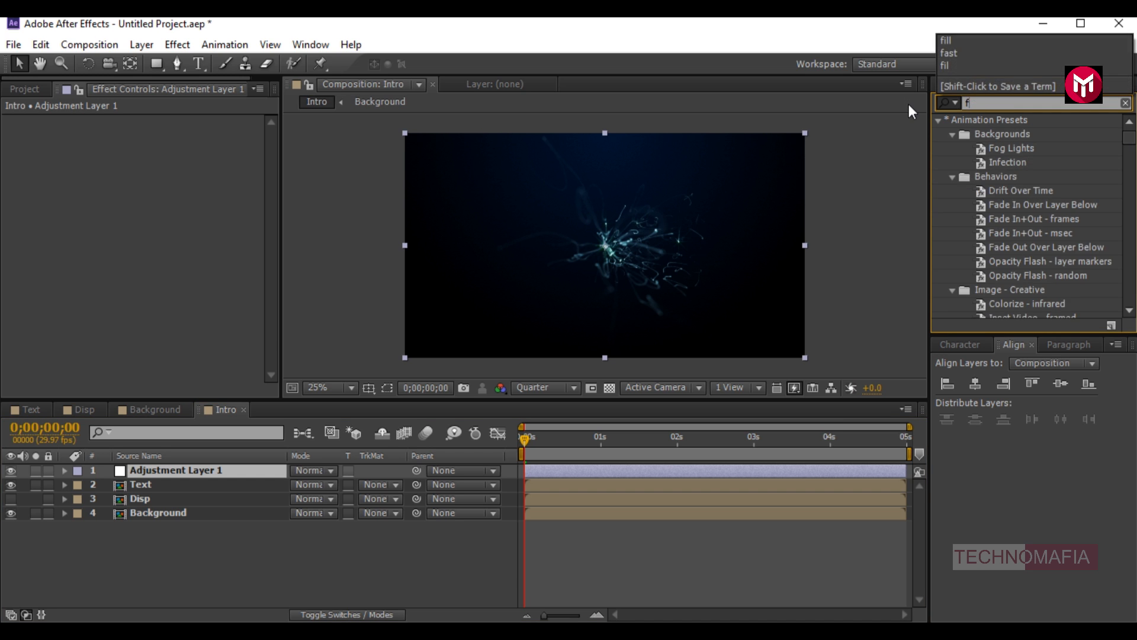
{"action": "type", "text": "ast"}
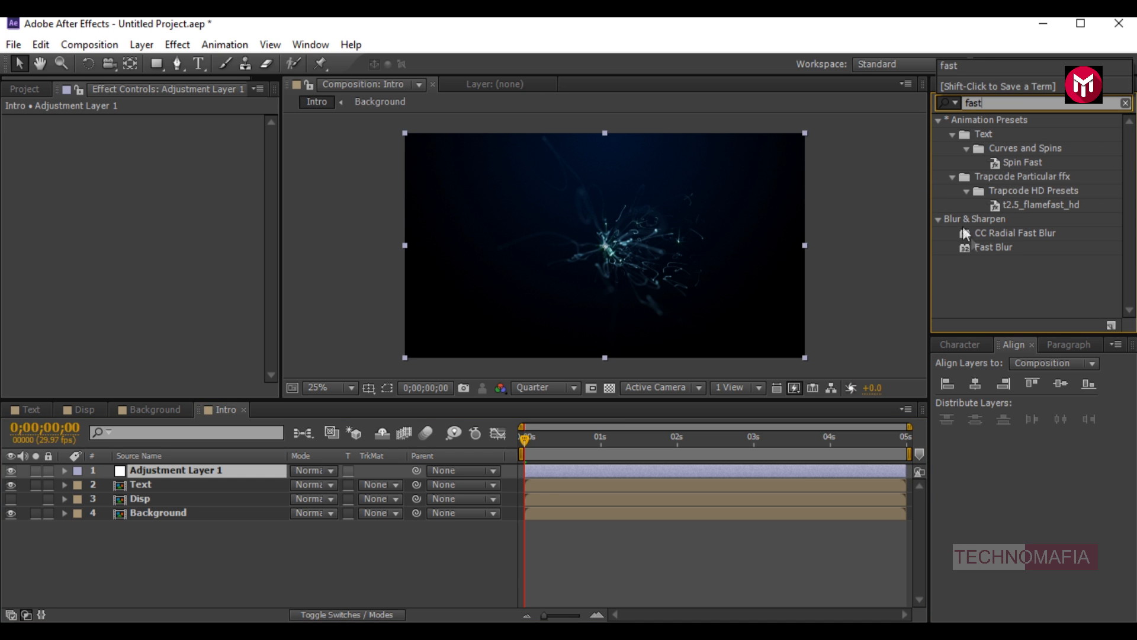
{"action": "double_click", "coordinate": [980, 247]}
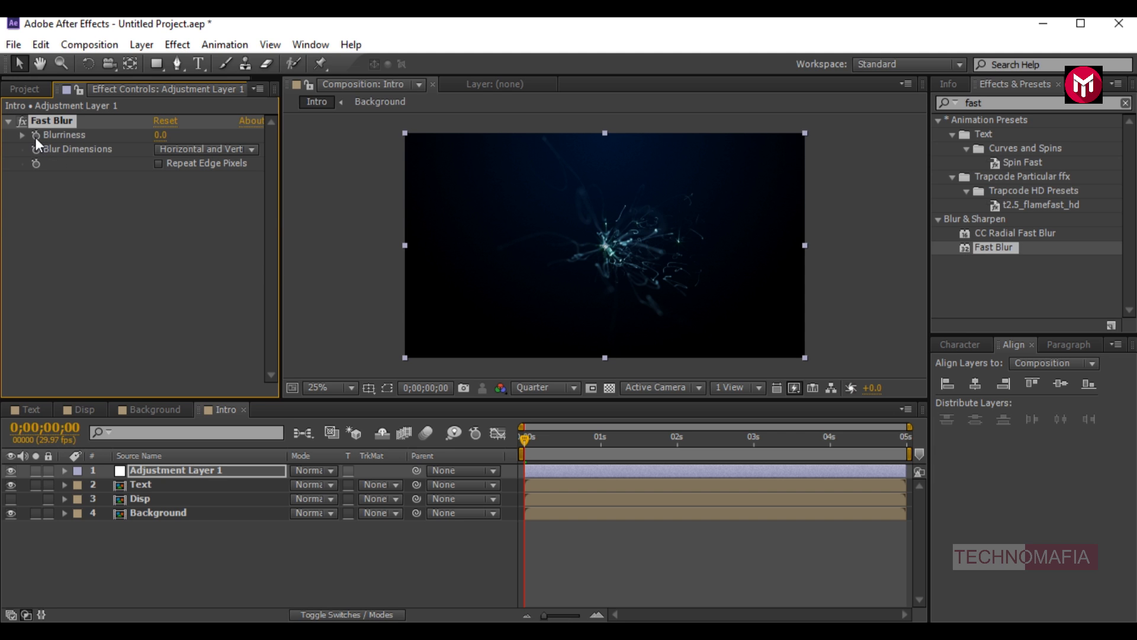
- Keyframe Fast Blur's Blurriness from 18 at the start to 0 at 2 seconds, with Repeat Edge Pixels enabled
{"action": "left_click", "coordinate": [160, 135]}
{"action": "type", "text": "18"}
{"action": "key", "text": "Return"}
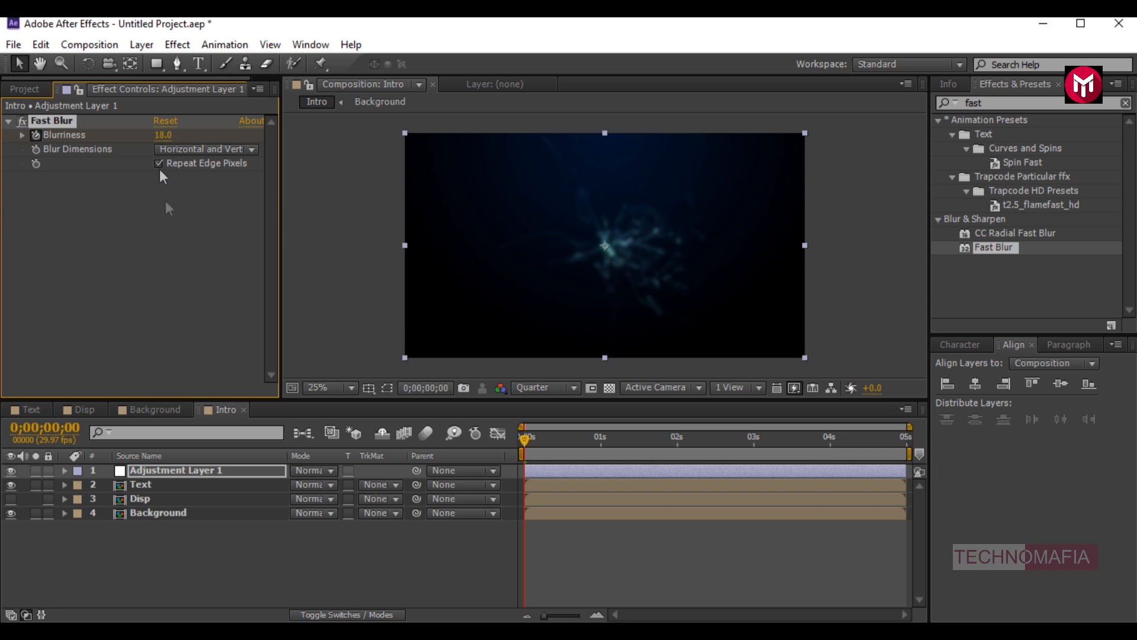
{"action": "key", "text": "u"}
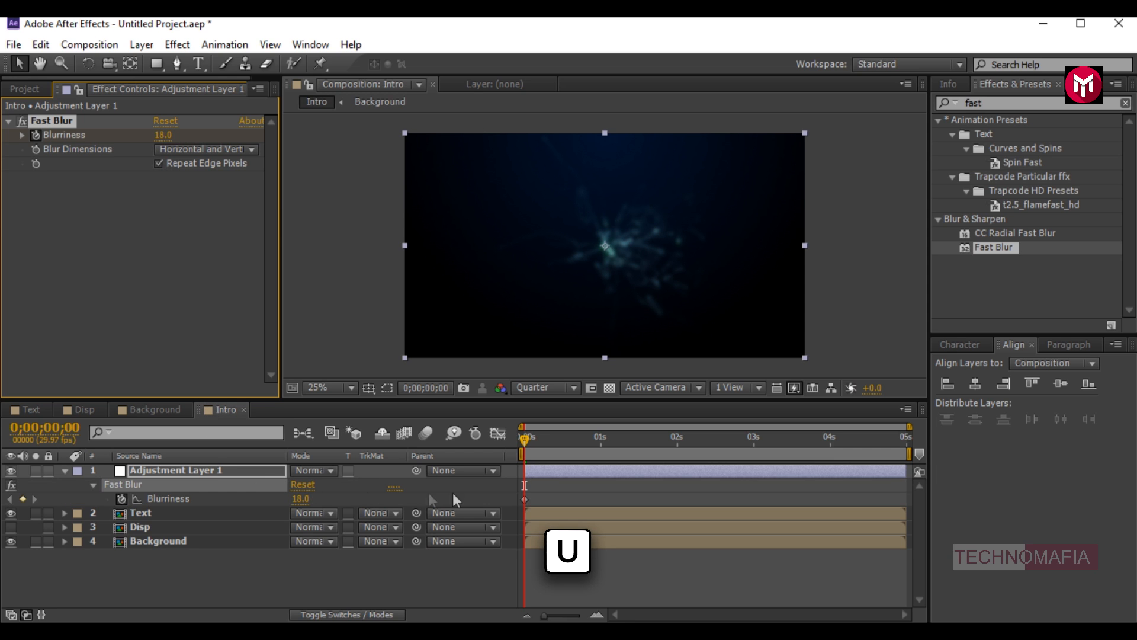
{"action": "left_click", "coordinate": [677, 439]}
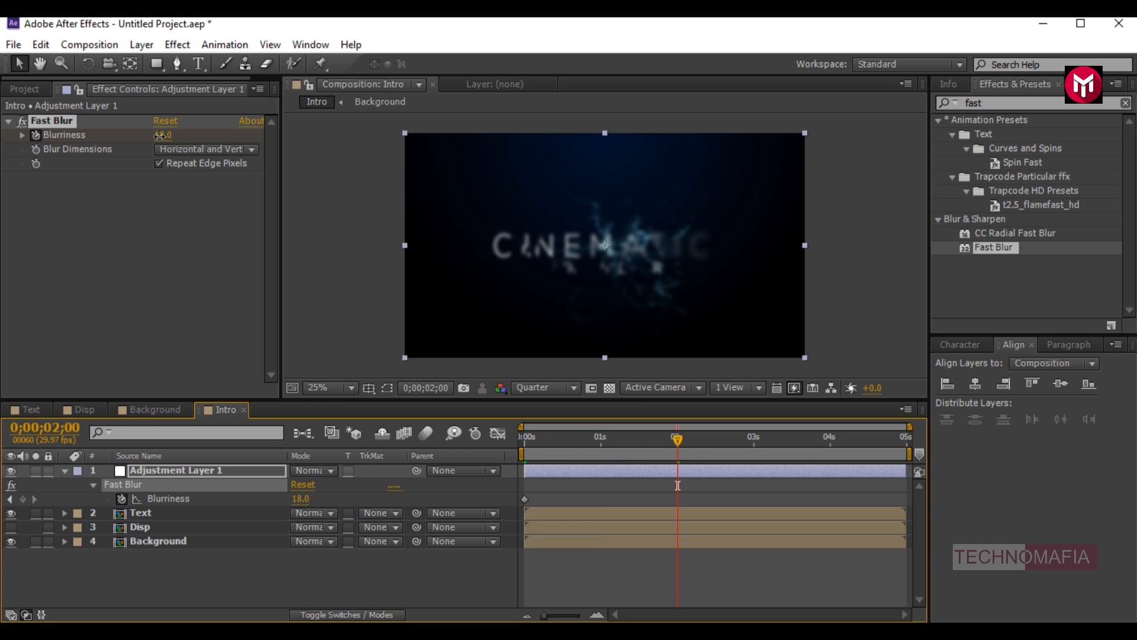
{"action": "left_click_drag", "start_coordinate": [165, 136], "coordinate": [159, 142]}
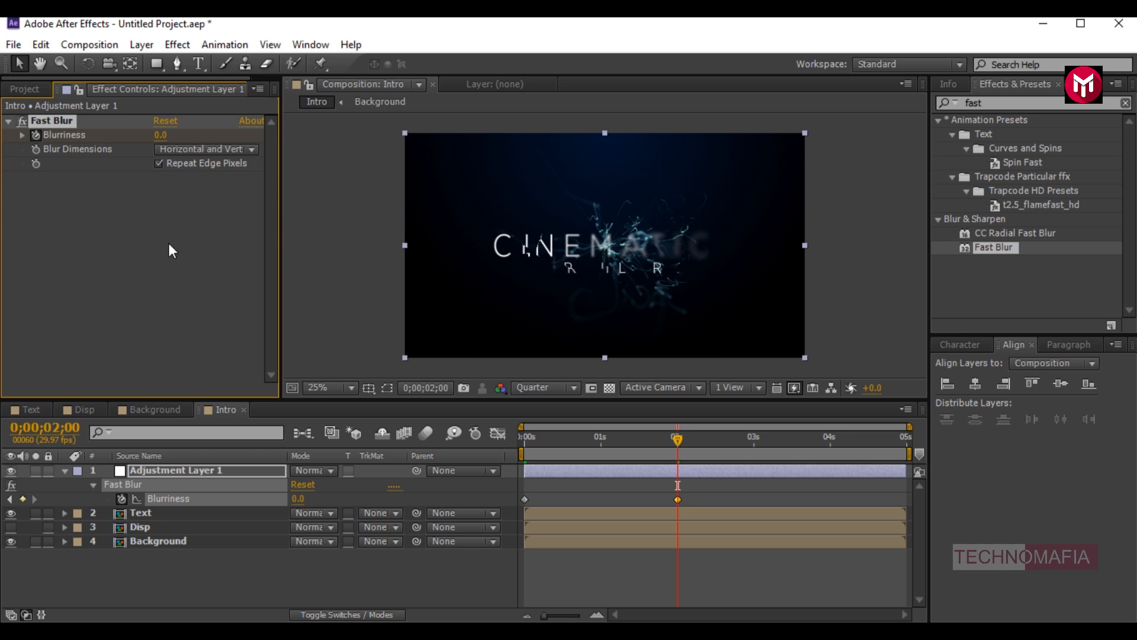
- Apply Easy Ease to the 2-second Blurriness keyframe and lengthen its easing in the graph editor
{"action": "left_click", "coordinate": [677, 499]}
{"action": "right_click", "coordinate": [677, 499]}
{"action": "mouse_move", "coordinate": [716, 485]}
{"action": "left_click", "coordinate": [590, 522]}
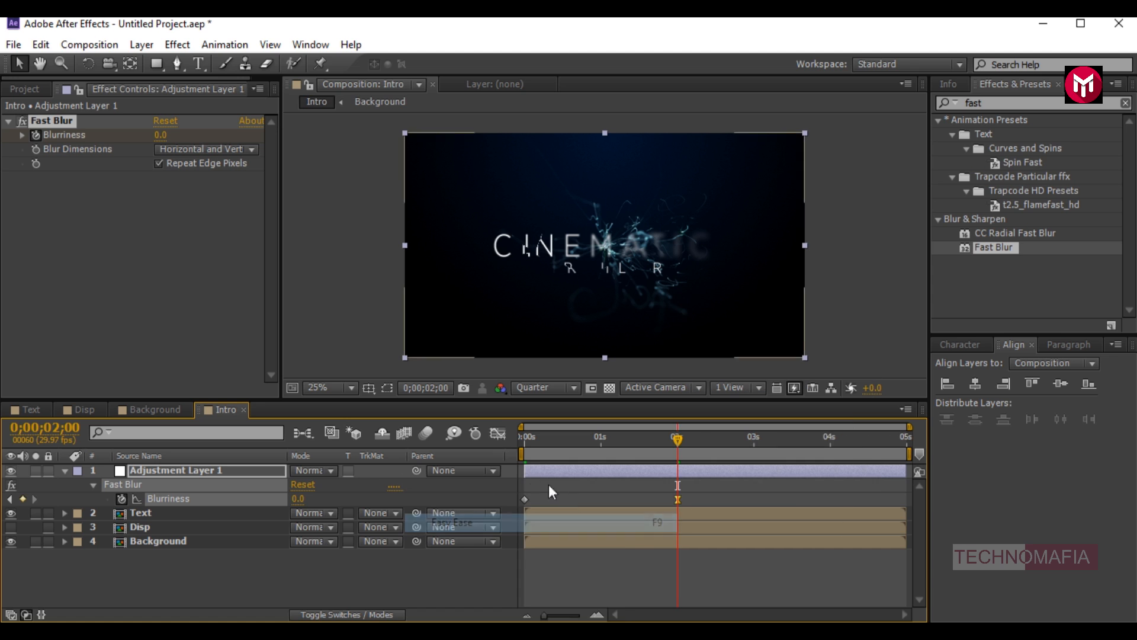
{"action": "left_click", "coordinate": [499, 434]}
{"action": "left_click_drag", "start_coordinate": [651, 472], "coordinate": [596, 474]}
{"action": "left_click", "coordinate": [497, 433]}
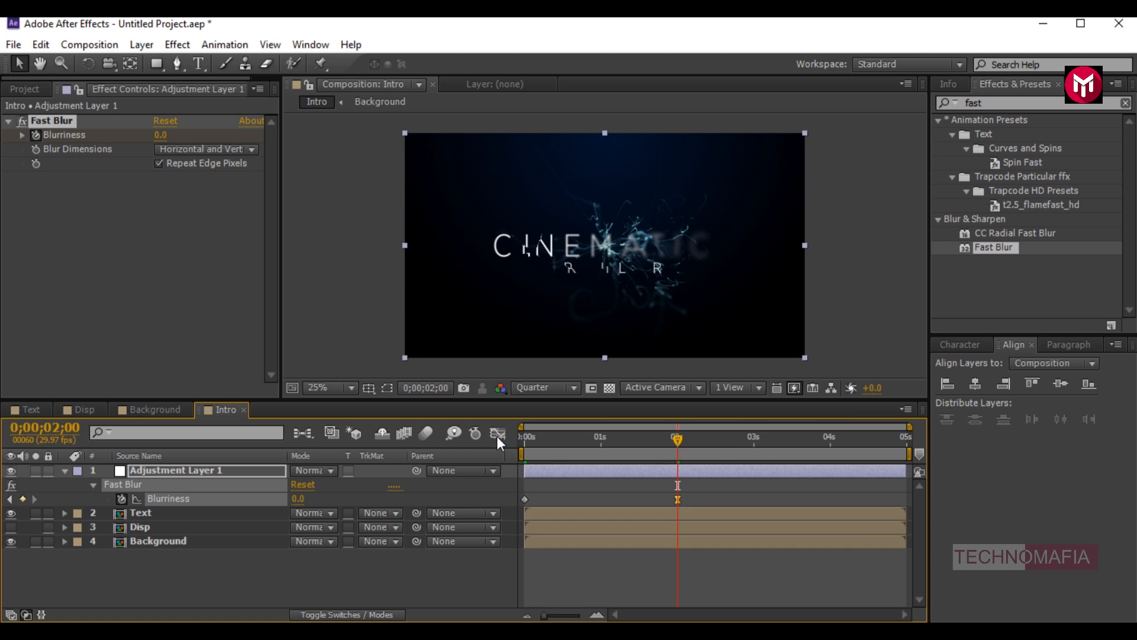
{"action": "left_click", "coordinate": [524, 438]}
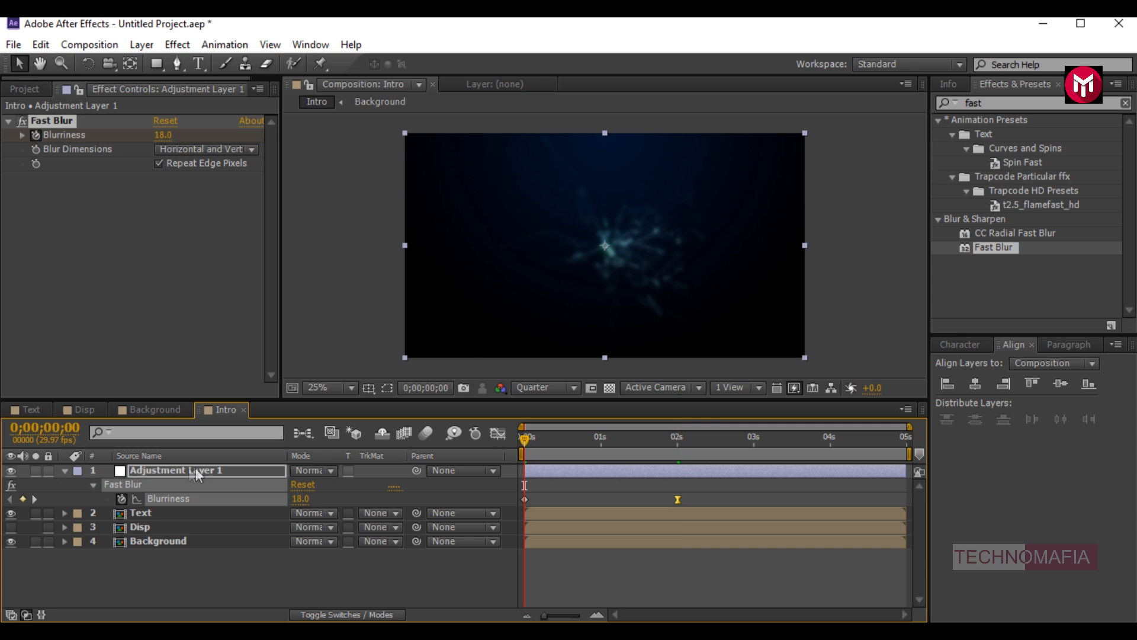
{"action": "left_click", "coordinate": [65, 471]}
- Create a black 1920 x 1080 solid named Frame in the Intro composition
{"action": "right_click", "coordinate": [197, 543]}
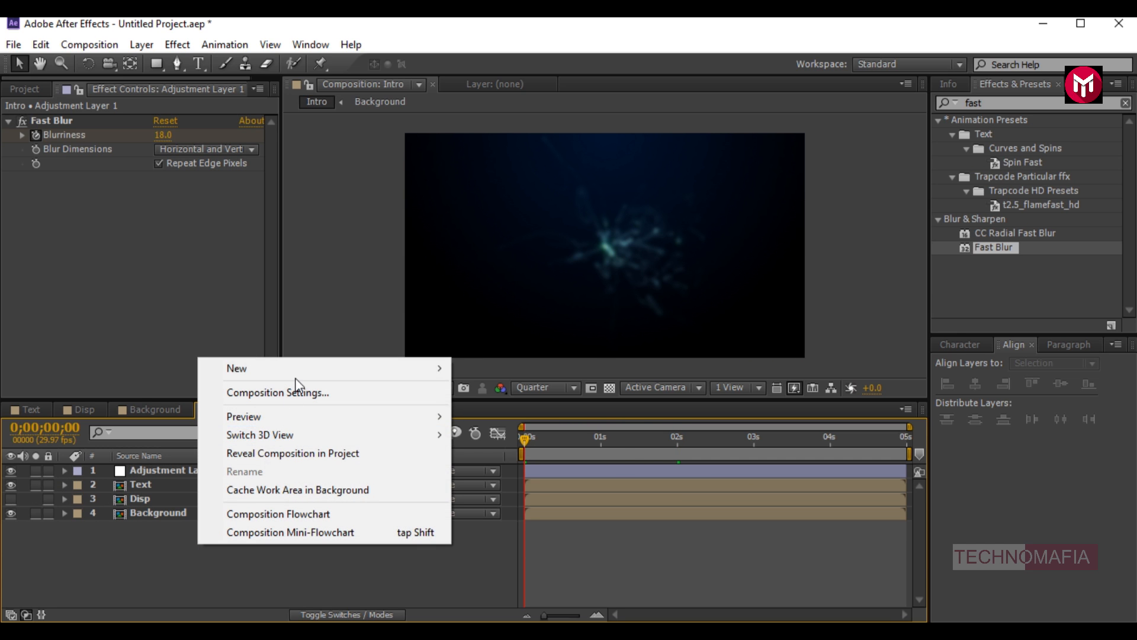
{"action": "mouse_move", "coordinate": [296, 371]}
{"action": "left_click", "coordinate": [496, 410]}
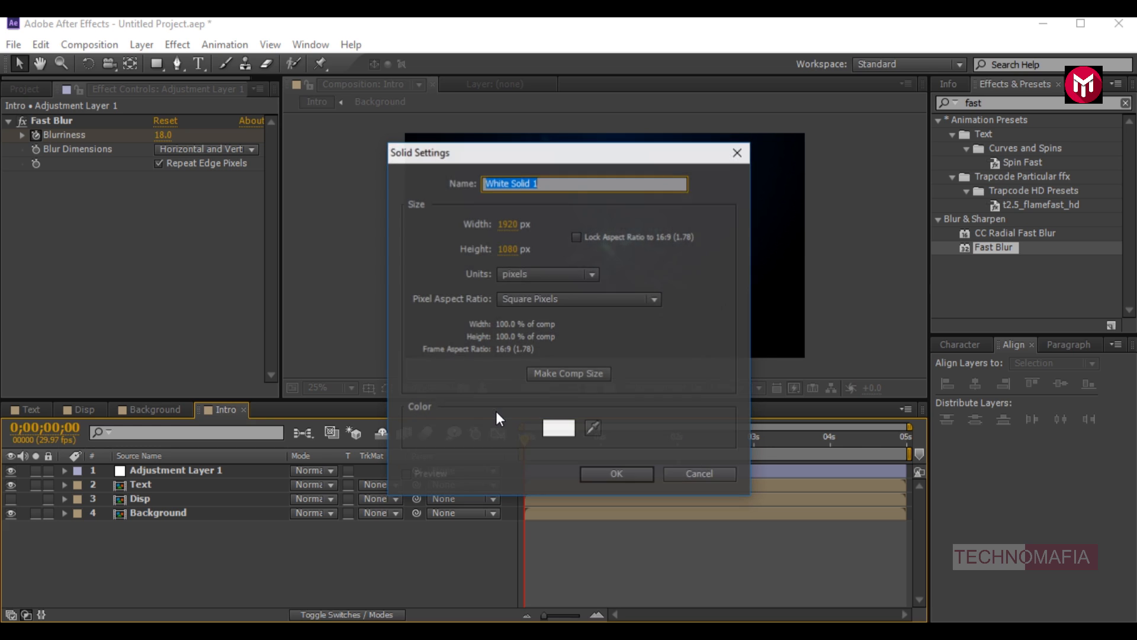
{"action": "type", "text": "Frame"}
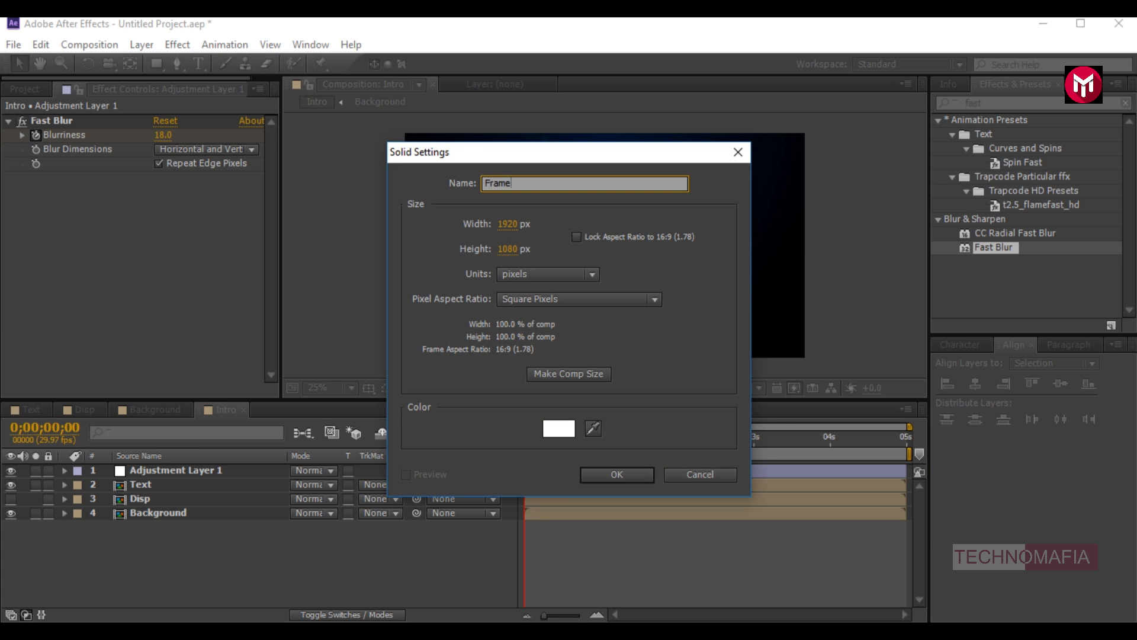
{"action": "left_click", "coordinate": [551, 432]}
{"action": "left_click", "coordinate": [774, 538]}
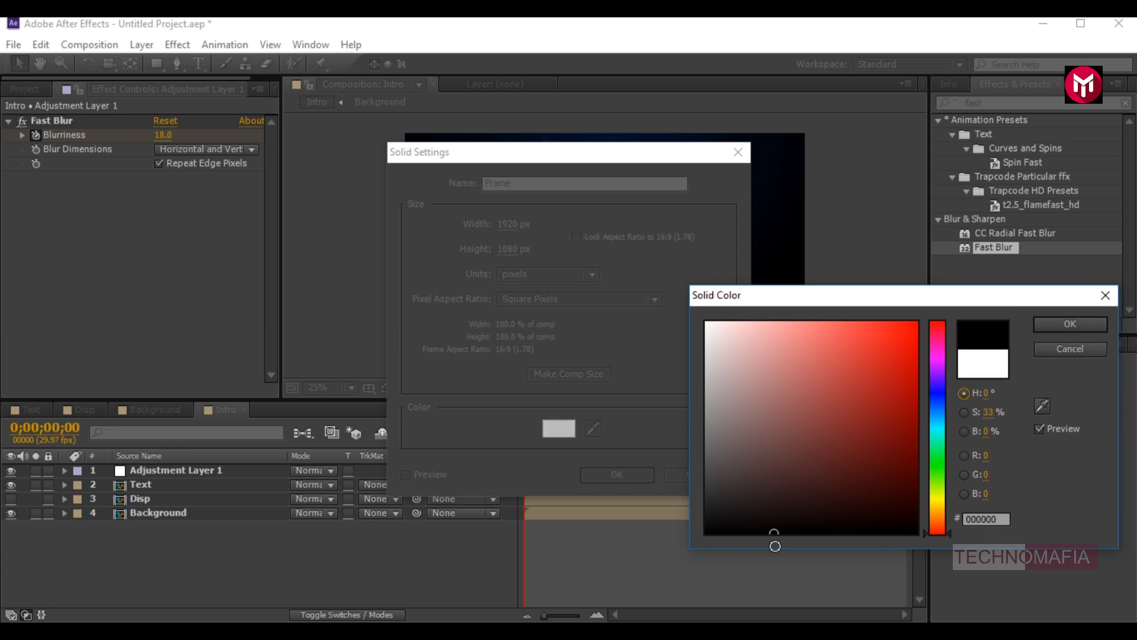
{"action": "key", "text": "Return"}
{"action": "left_click", "coordinate": [610, 477]}
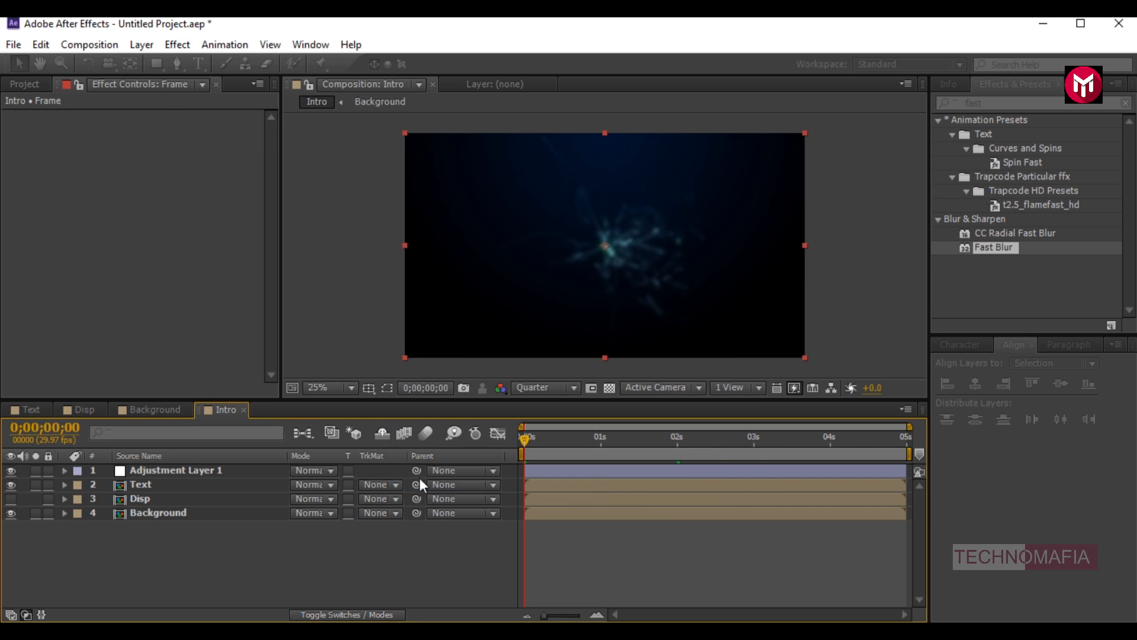
- Draw a wide rectangular mask on the Frame solid using the Title/Action Safe guides, and set the mask mode to Subtract
{"action": "key", "text": "q"}
{"action": "left_click", "coordinate": [369, 388]}
{"action": "left_click", "coordinate": [379, 402]}
{"action": "mouse_move", "coordinate": [382, 144]}
{"action": "left_mouse_down"}
{"action": "mouse_move", "coordinate": [770, 236]}
{"action": "mouse_move", "coordinate": [832, 347]}
{"action": "left_mouse_up"}
{"action": "left_click", "coordinate": [302, 499]}
{"action": "left_click", "coordinate": [323, 408]}
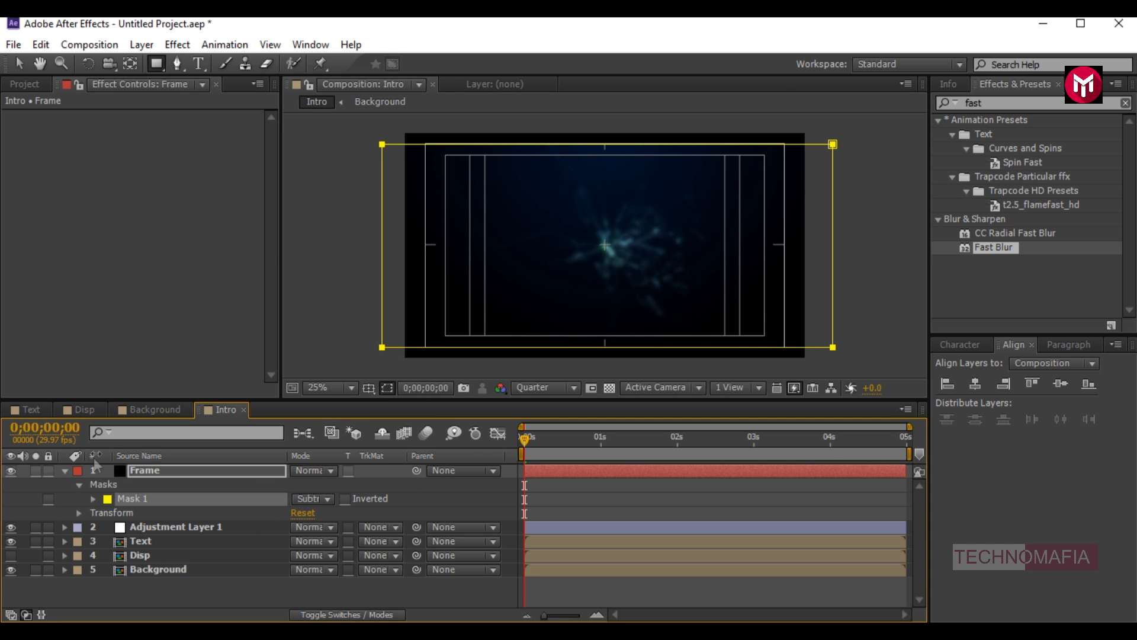
{"action": "left_click", "coordinate": [65, 472]}
- Turn off the Title/Action Safe guides and deselect the Frame layer
{"action": "left_click", "coordinate": [367, 388]}
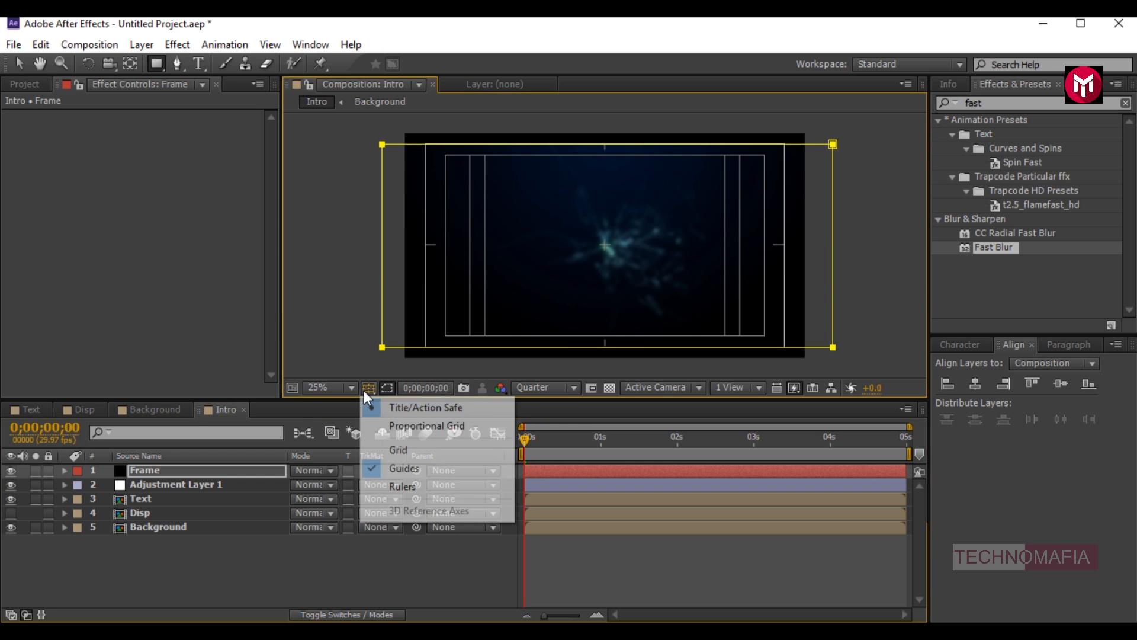
{"action": "left_click", "coordinate": [374, 409]}
{"action": "left_click", "coordinate": [372, 558]}
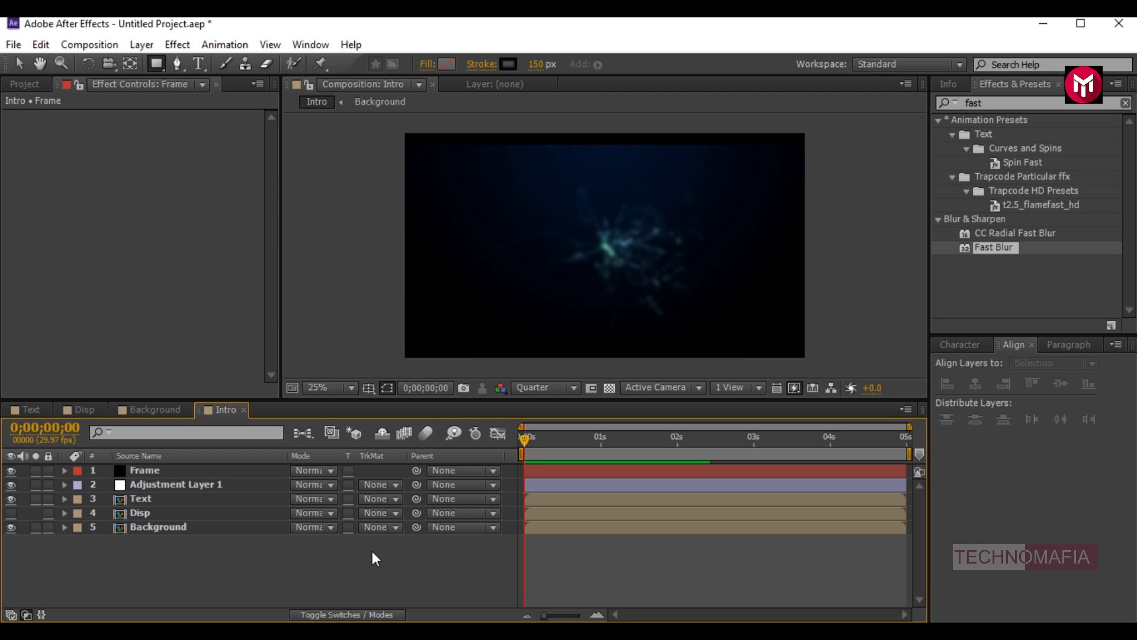
- Scale the Text layer to 60%
{"action": "left_click", "coordinate": [155, 501]}
{"action": "key", "text": "s"}
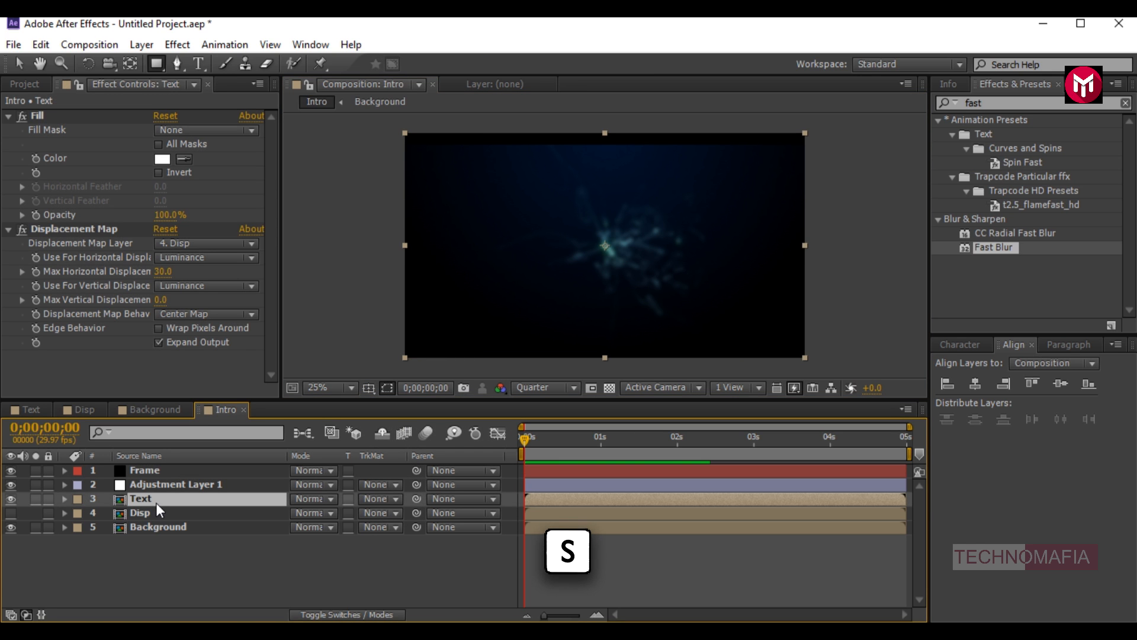
{"action": "left_click", "coordinate": [313, 513]}
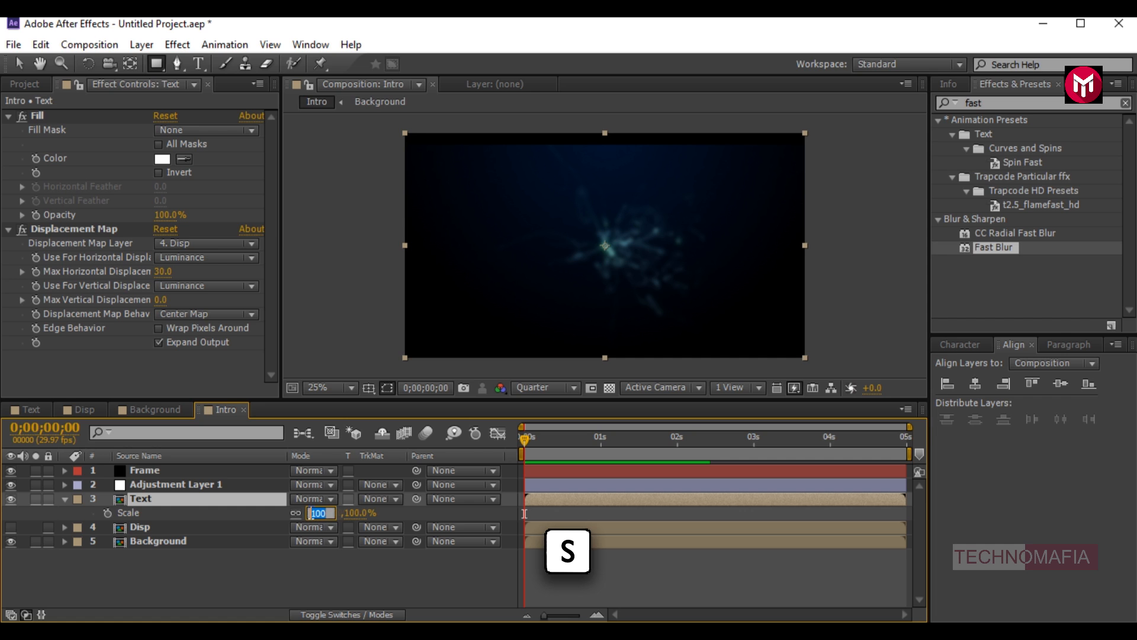
{"action": "type", "text": "60"}
{"action": "key", "text": "Return"}
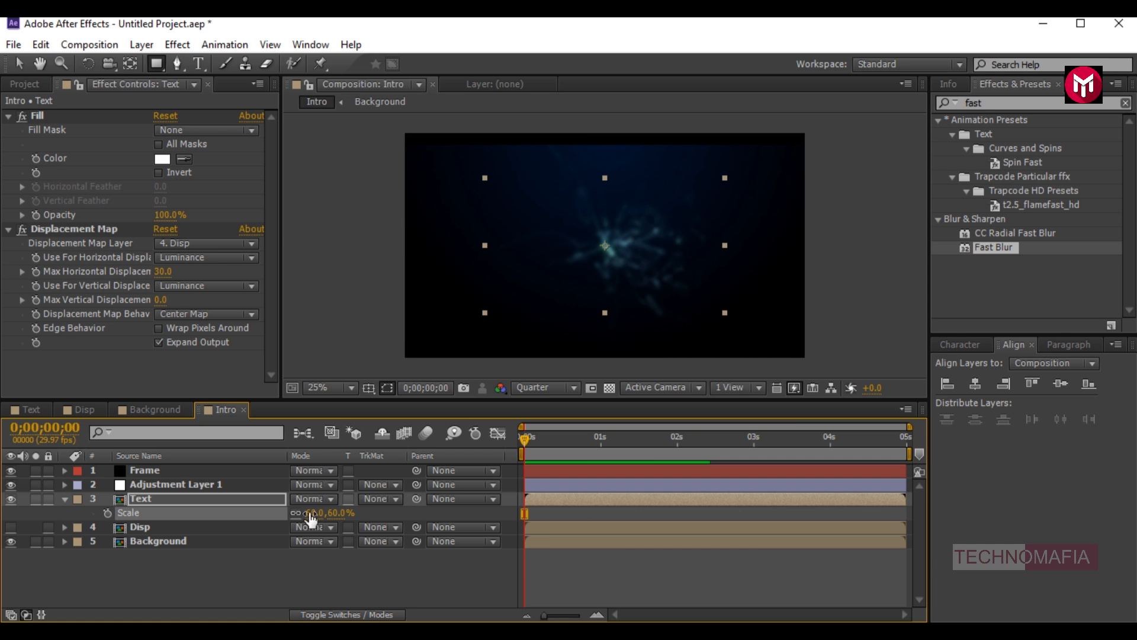
{"action": "left_click", "coordinate": [66, 498]}
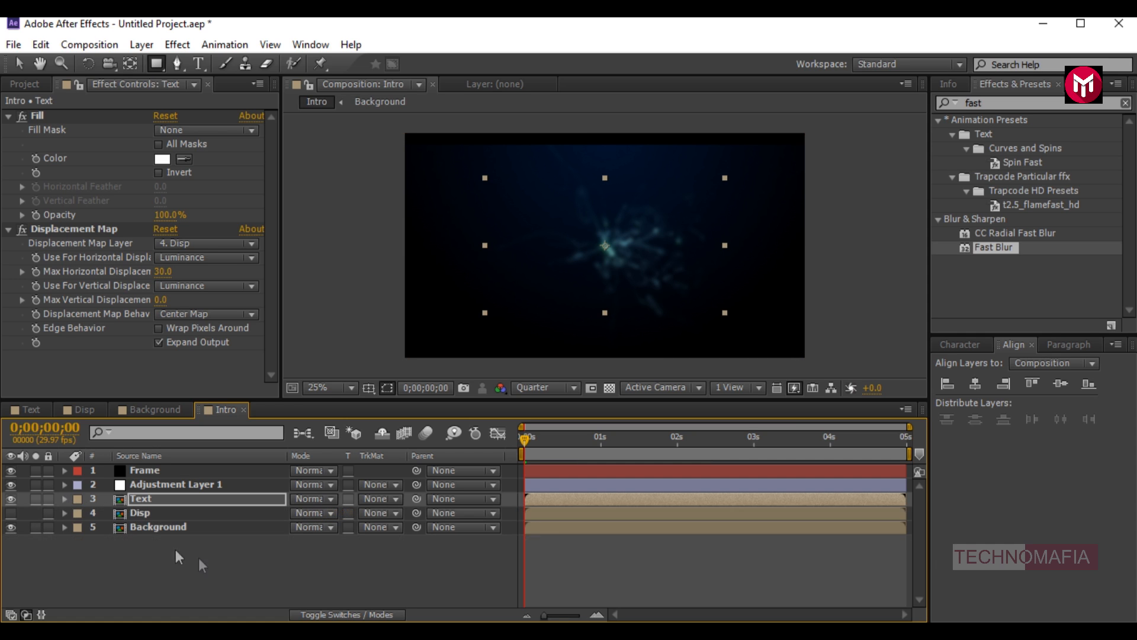
- Set the preview resolution to Full and play back the Intro composition
{"action": "left_click", "coordinate": [195, 554]}
{"action": "left_click", "coordinate": [524, 386]}
{"action": "left_click", "coordinate": [535, 428]}
{"action": "key", "text": "space"}
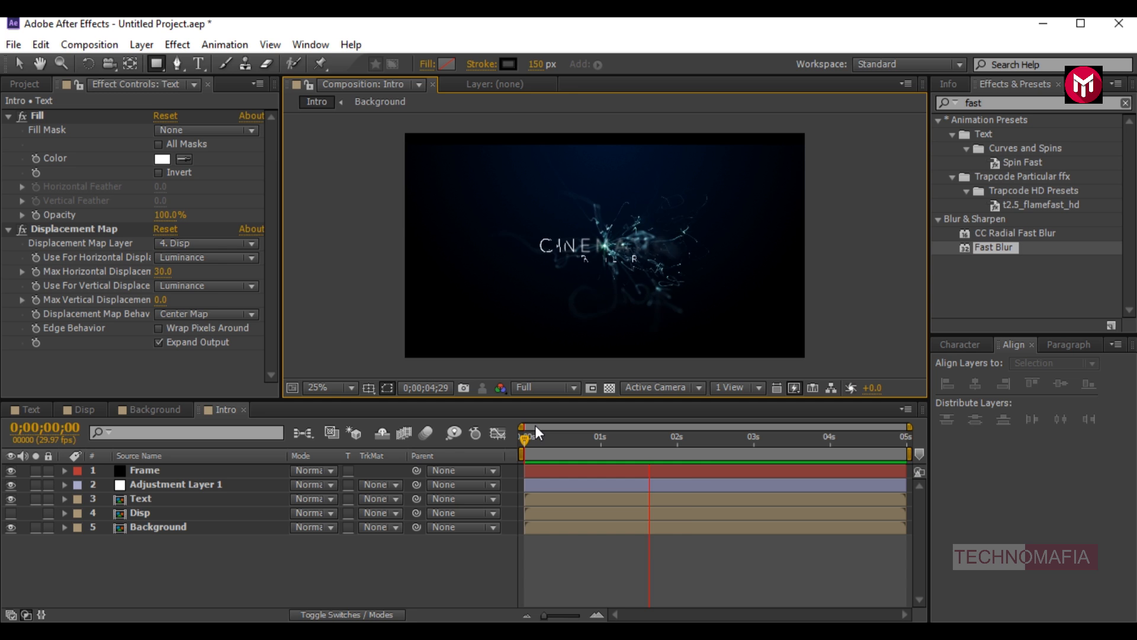